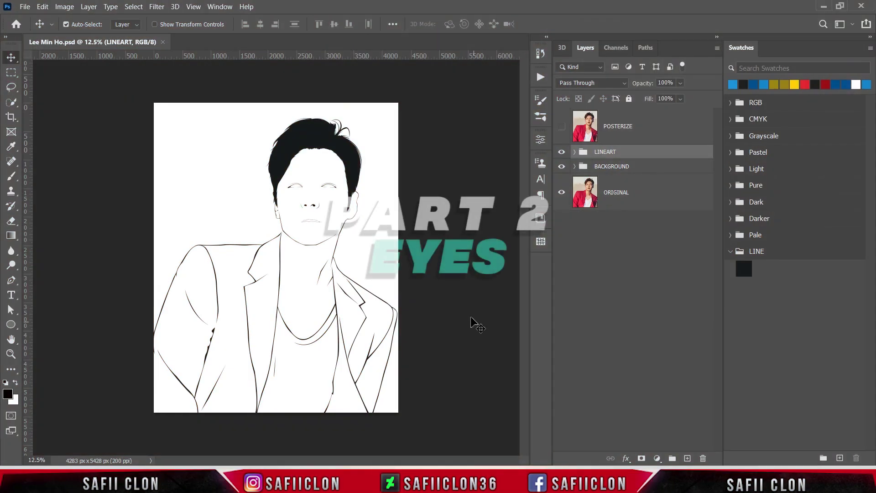
# - Select and show the POSTERIZE photo layer, then zoom in on the photo
pyautogui.scroll(2, 455, 288)
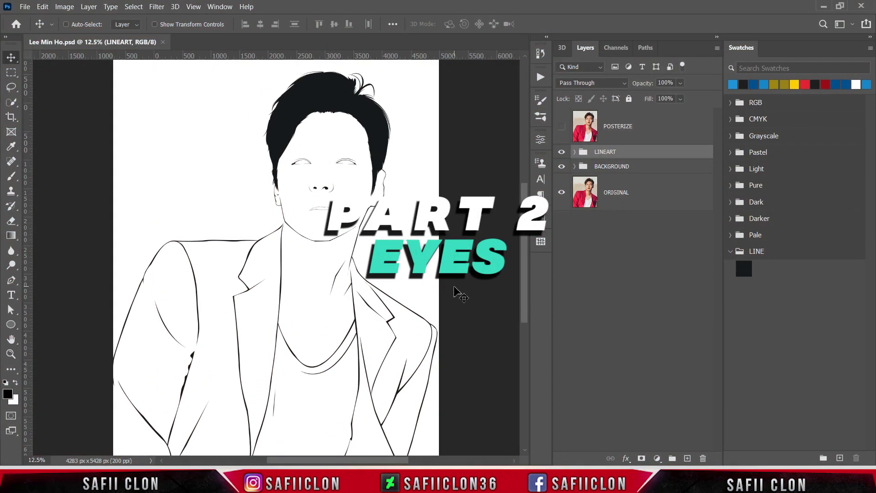
pyautogui.scroll(2, 455, 289)
pyautogui.scroll(1, 455, 288)
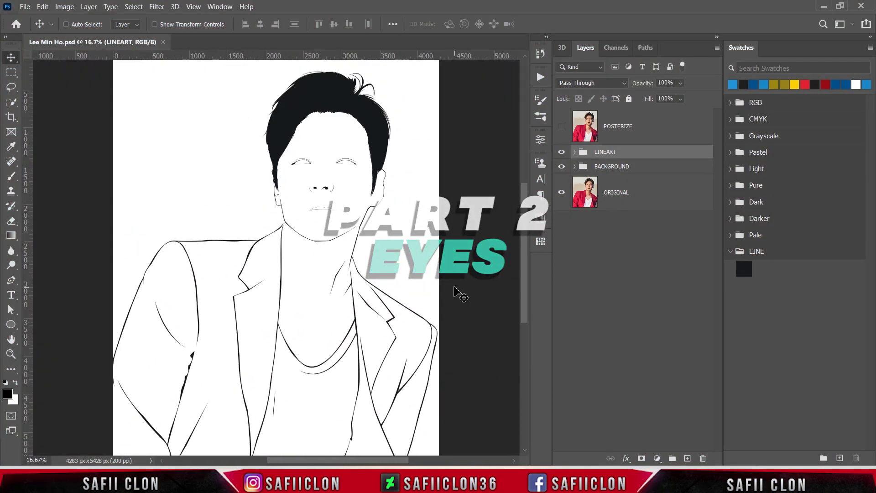
pyautogui.scroll(-1, 455, 289)
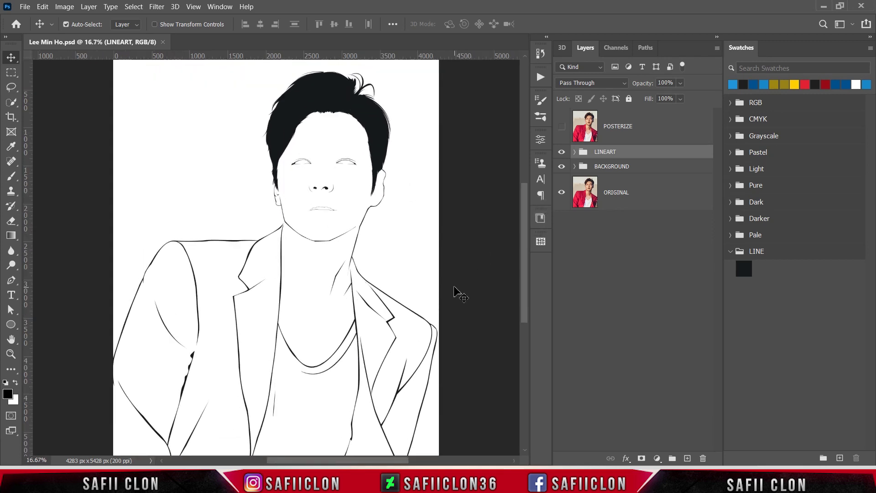
pyautogui.click(656, 130)
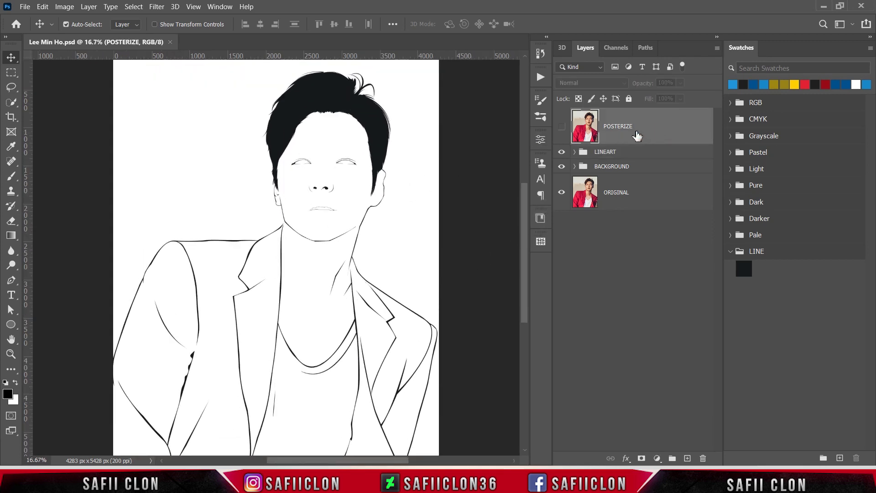
pyautogui.click(562, 129)
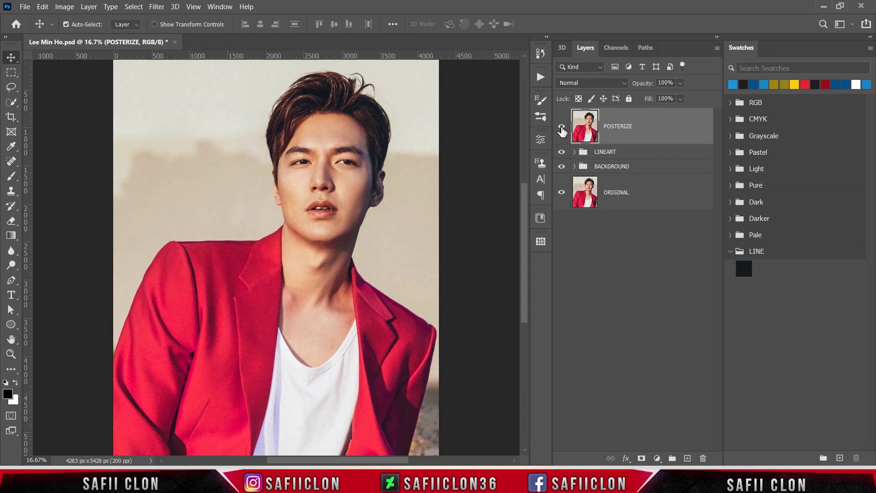
pyautogui.press('ctrl')
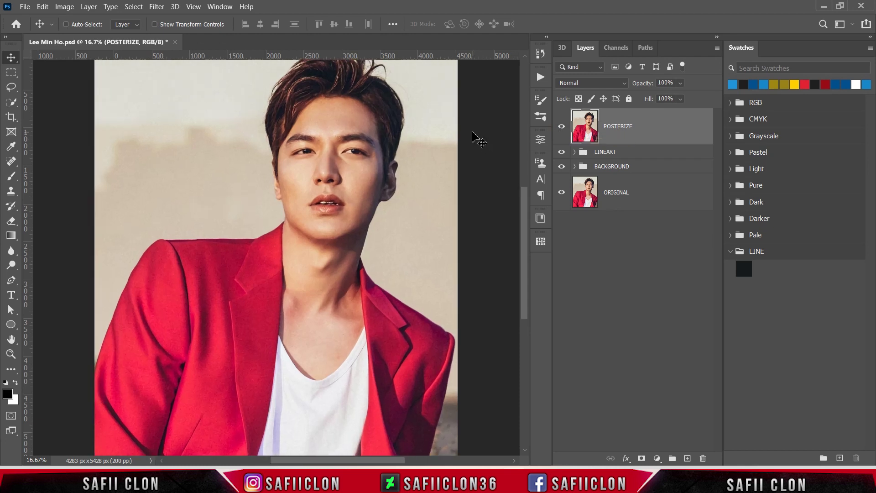
pyautogui.hotkey('ctrl', '+')
pyautogui.moveTo(521, 226); pyautogui.dragTo(524, 212)
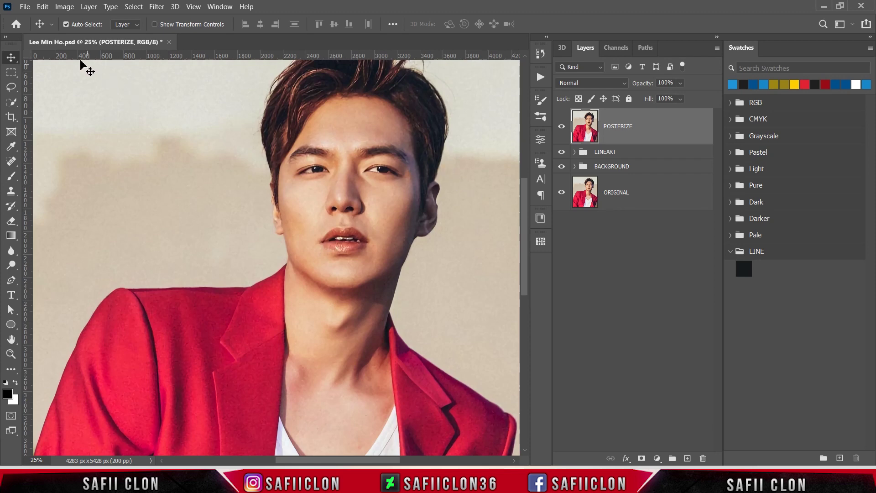
# - Preview a Posterize adjustment on the photo at 10 levels
pyautogui.click(64, 7)
pyautogui.moveTo(82, 34)
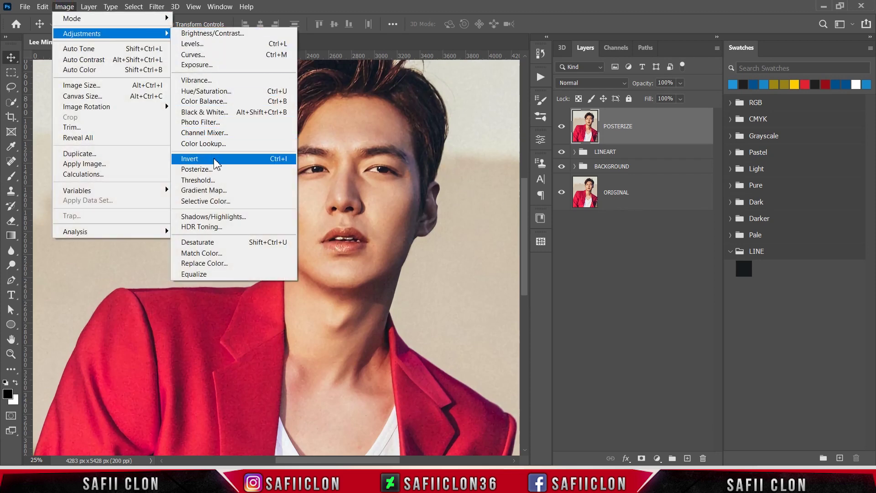
pyautogui.click(218, 169)
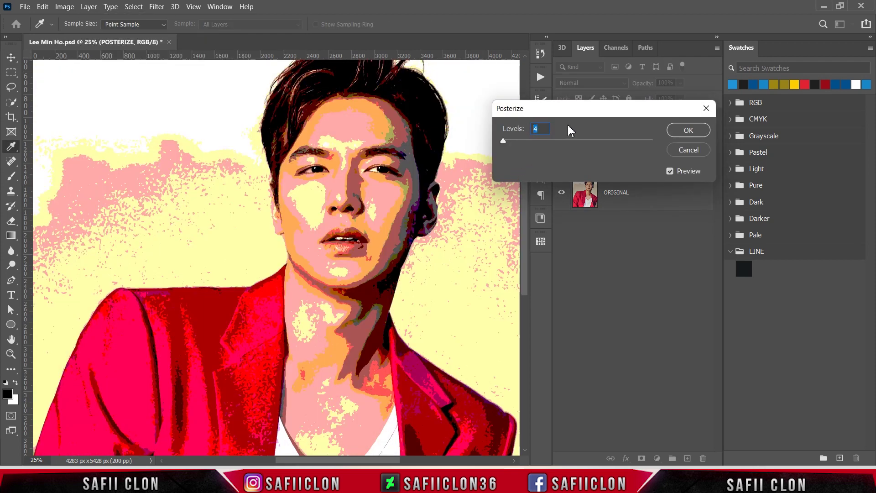
pyautogui.write('8')
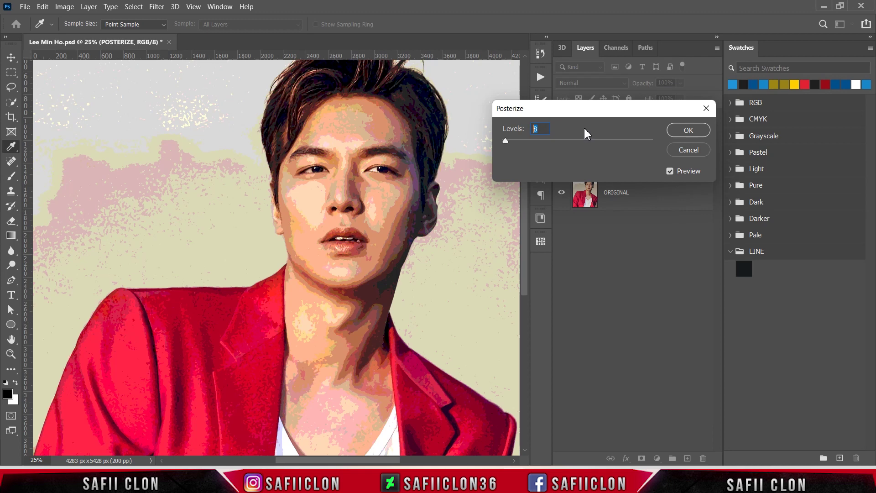
pyautogui.write('9')
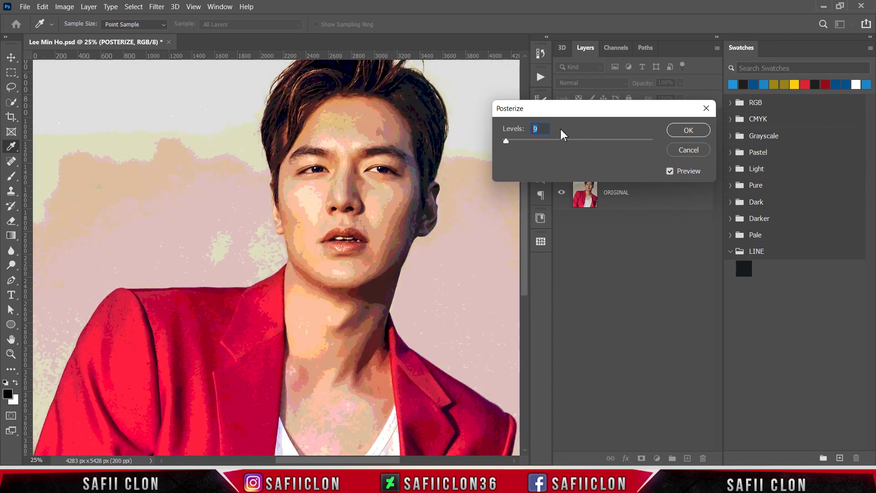
pyautogui.write('10')
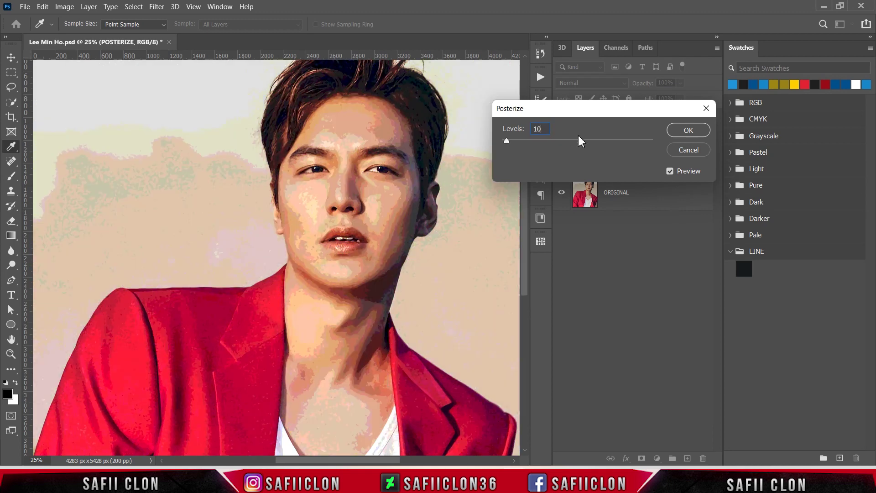
pyautogui.write('11')
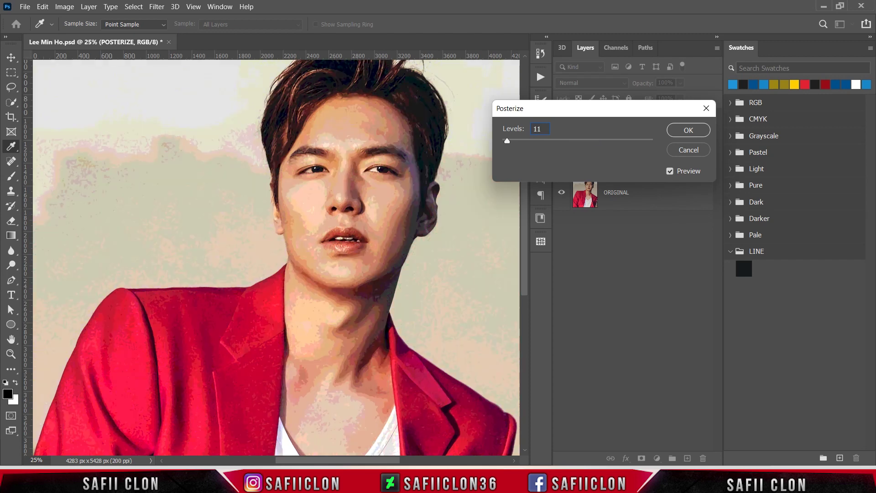
pyautogui.press('Down')
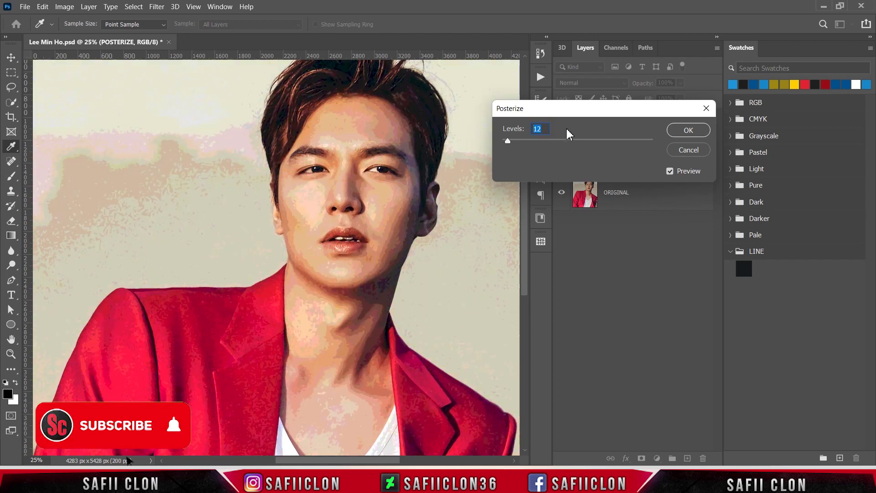
pyautogui.press('Down')
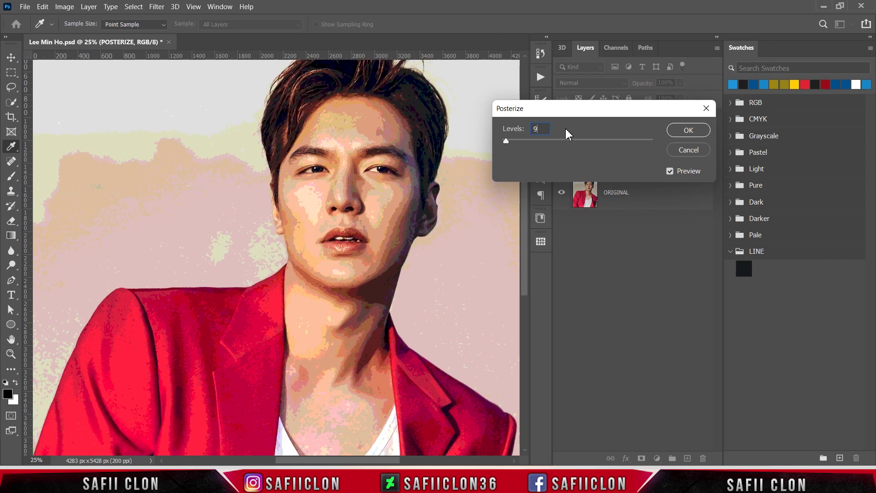
pyautogui.press('BackSpace')
pyautogui.write('10')
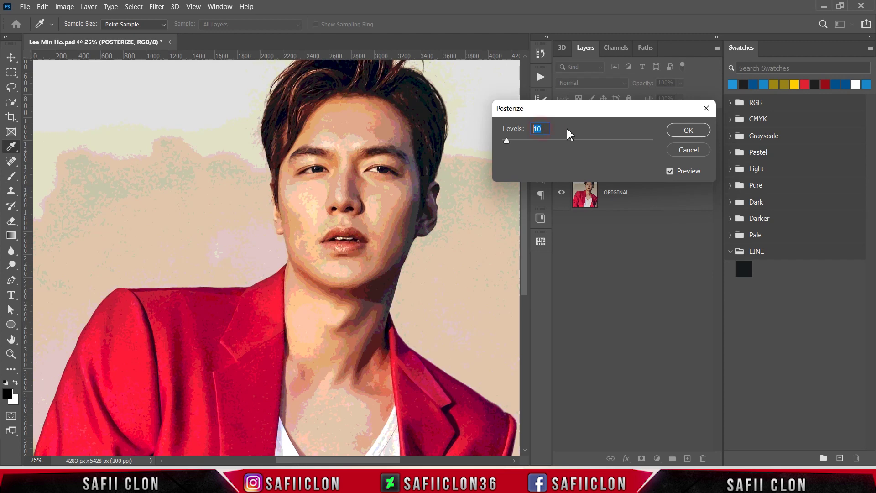
# - Apply the posterize, select the BACKGROUND group, and set the Pen Tool to Shape mode with New Layer
pyautogui.click(688, 130)
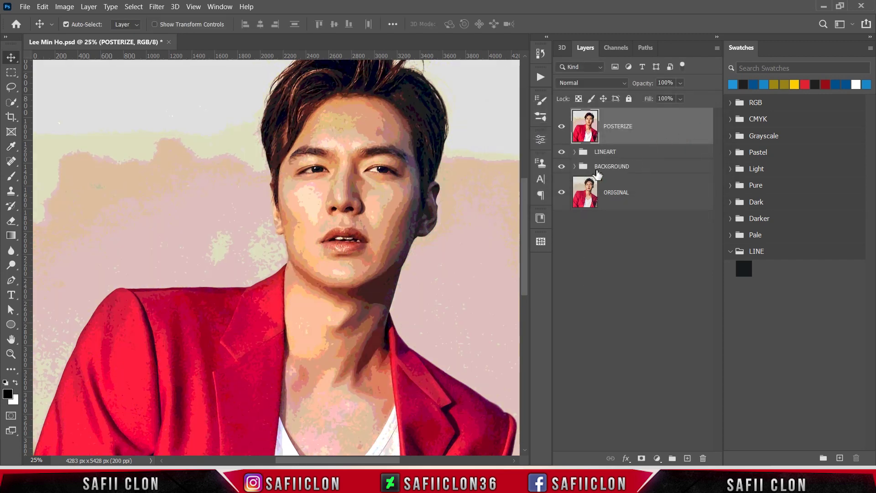
pyautogui.click(633, 168)
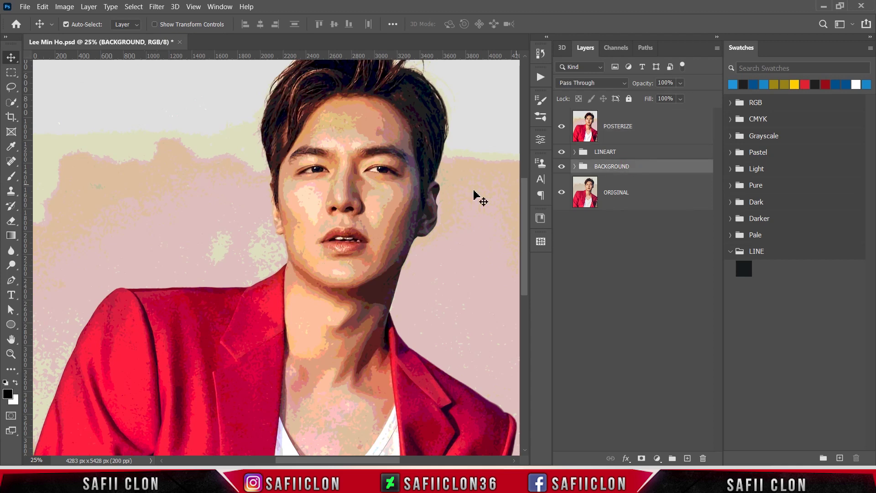
pyautogui.rightClick(10, 280)
pyautogui.click(59, 280)
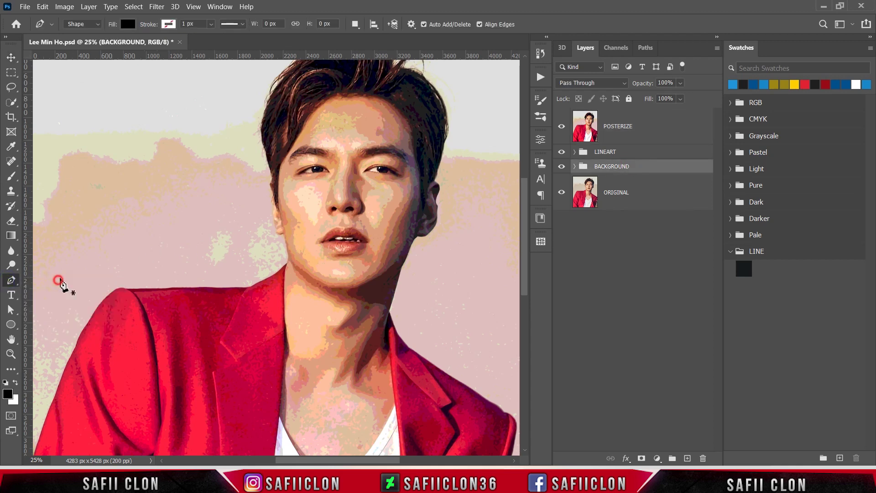
pyautogui.click(82, 23)
pyautogui.click(77, 32)
pyautogui.click(355, 24)
pyautogui.click(372, 35)
# - Zoom in to 200% on the eye
pyautogui.hotkey('ctrl', '+')
pyautogui.hotkey('ctrl', '+')
pyautogui.hotkey('ctrl', '+')
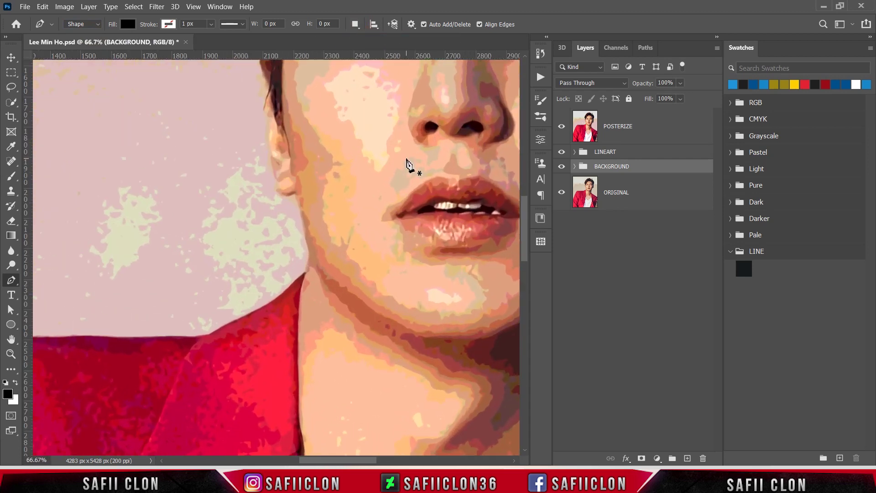
pyautogui.scroll(5, 520, 234)
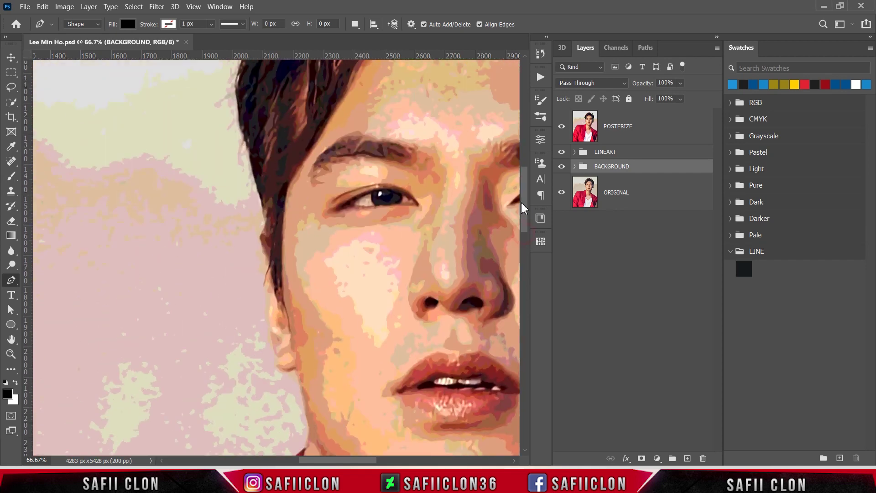
pyautogui.hscroll(3, 447, 342)
pyautogui.hscroll(2, 433, 361)
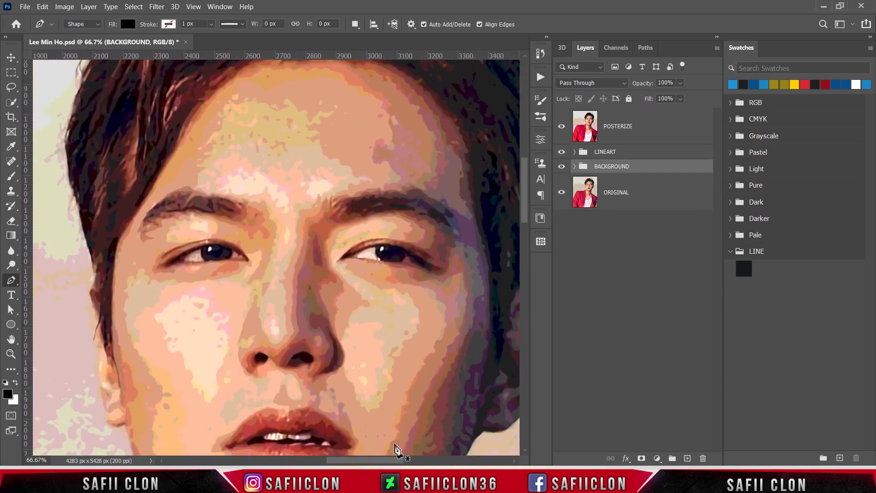
pyautogui.hotkey('ctrl', '+')
pyautogui.hotkey('ctrl', '+')
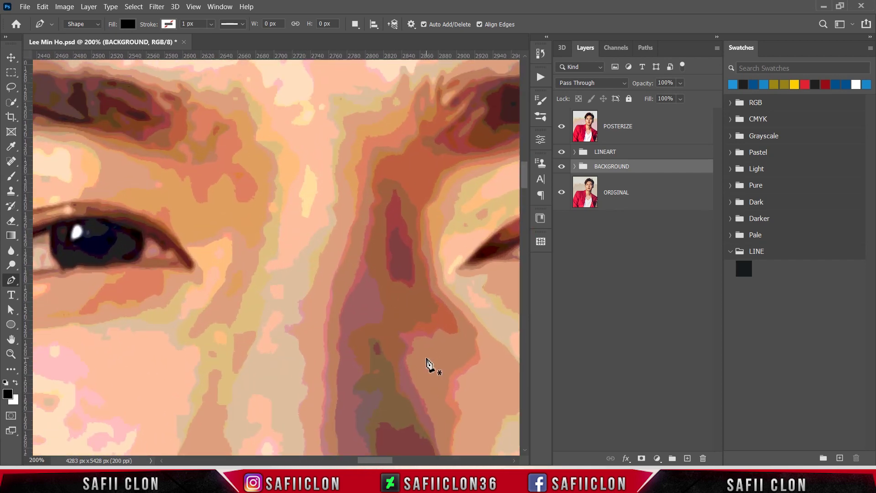
pyautogui.hotkey('ctrl', '+')
pyautogui.moveTo(375, 460); pyautogui.dragTo(396, 461)
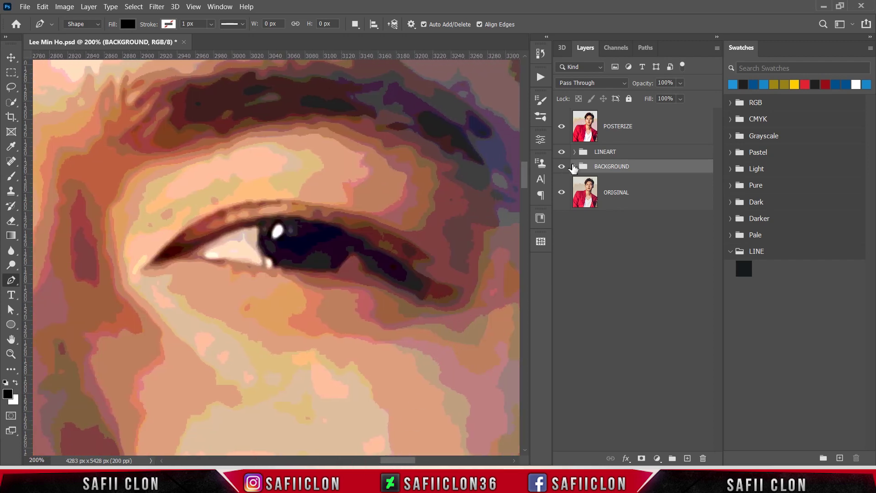
# - Hide POSTERIZE and trace a black Shape 1 along the upper and lower eyelids, checking against the photo
pyautogui.click(561, 129)
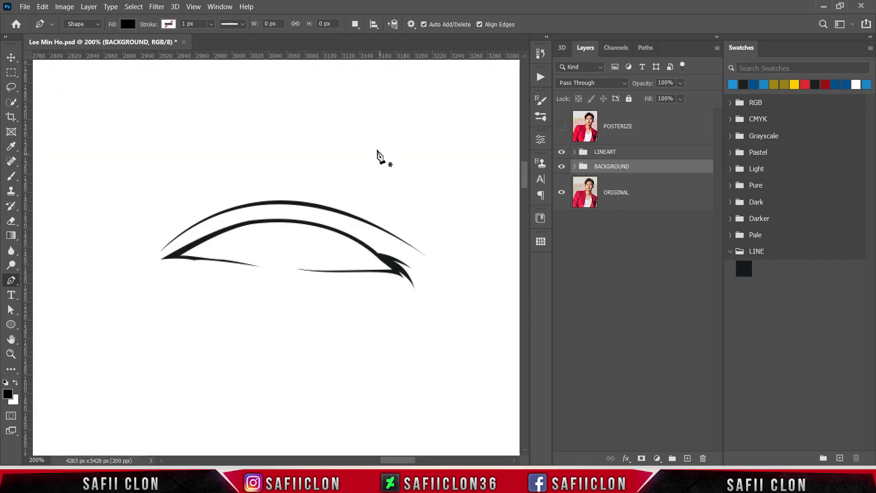
pyautogui.click(256, 271)
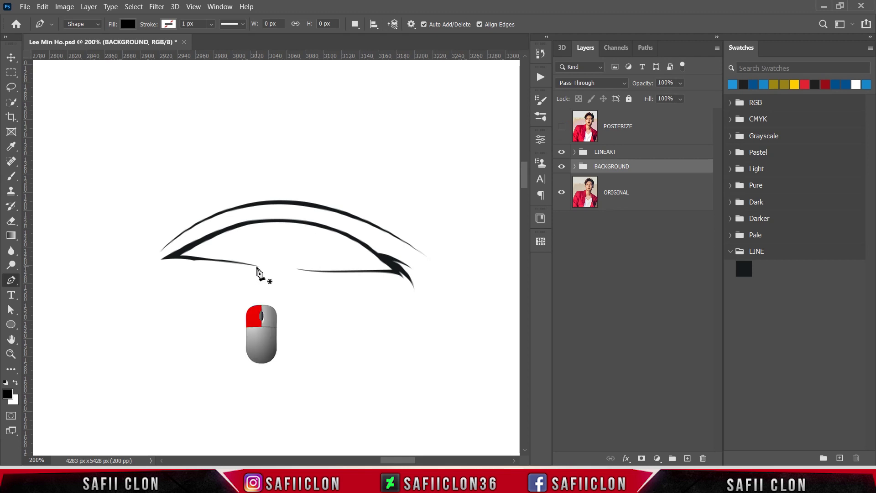
pyautogui.moveTo(186, 257); pyautogui.dragTo(169, 258)
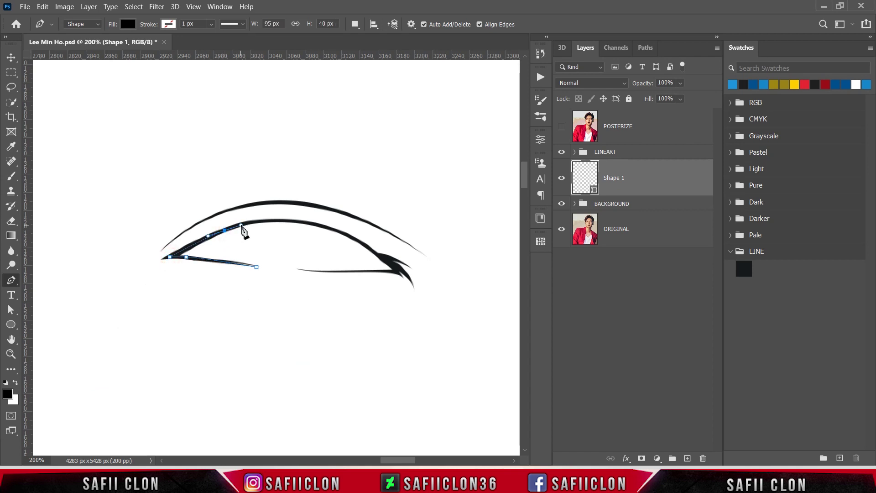
pyautogui.click(224, 231)
pyautogui.moveTo(328, 227); pyautogui.dragTo(373, 250)
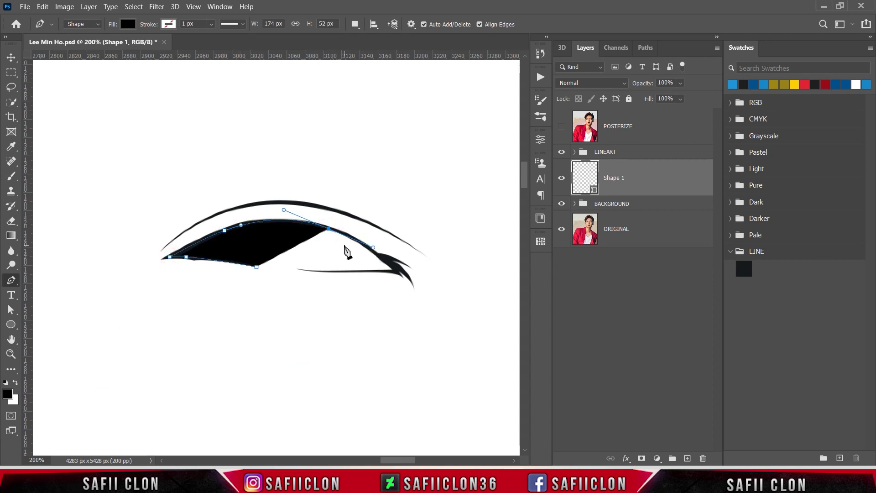
pyautogui.click(364, 245)
pyautogui.click(398, 271)
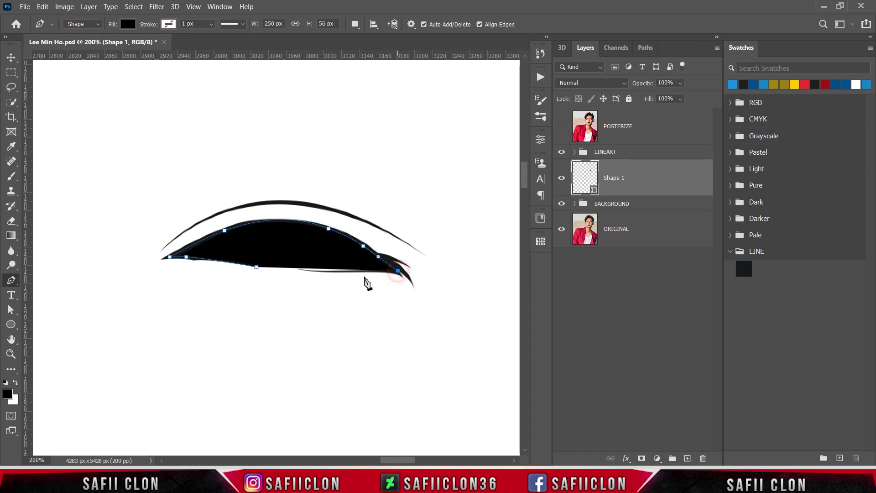
pyautogui.moveTo(363, 271); pyautogui.dragTo(358, 272)
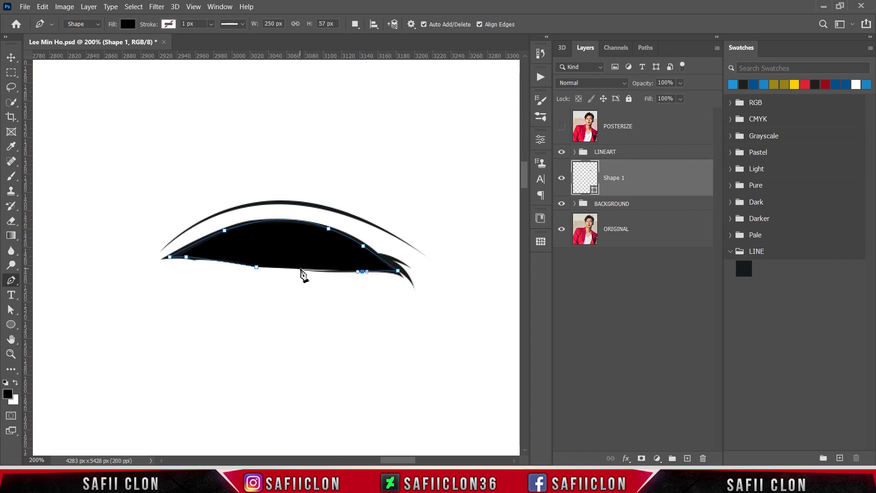
pyautogui.click(293, 265)
pyautogui.click(562, 126)
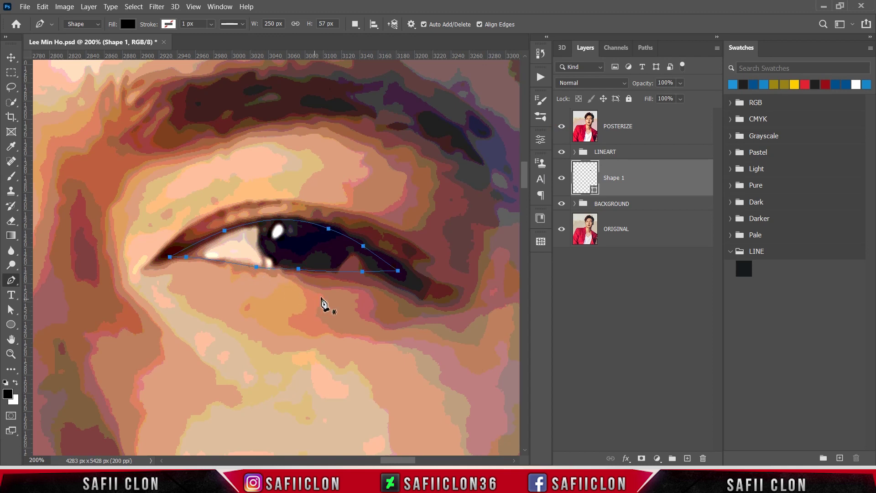
pyautogui.click(562, 127)
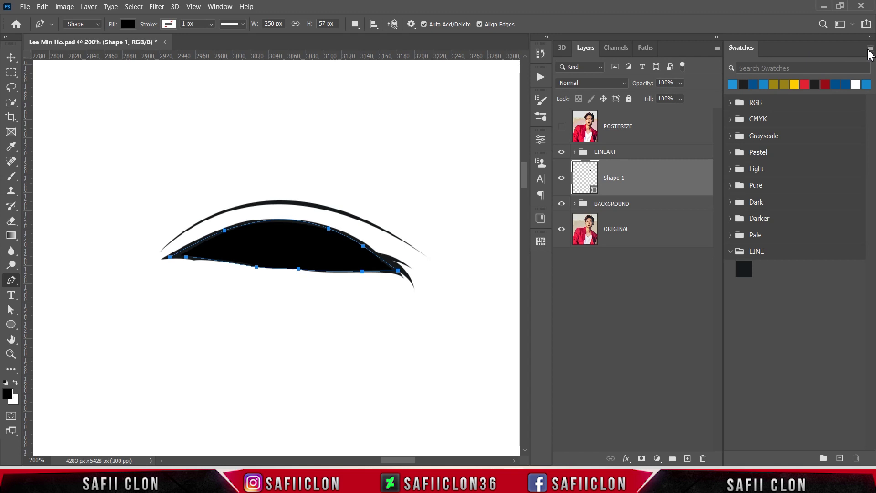
# - Import the EYES.aco swatch set into the Swatches panel
pyautogui.click(869, 48)
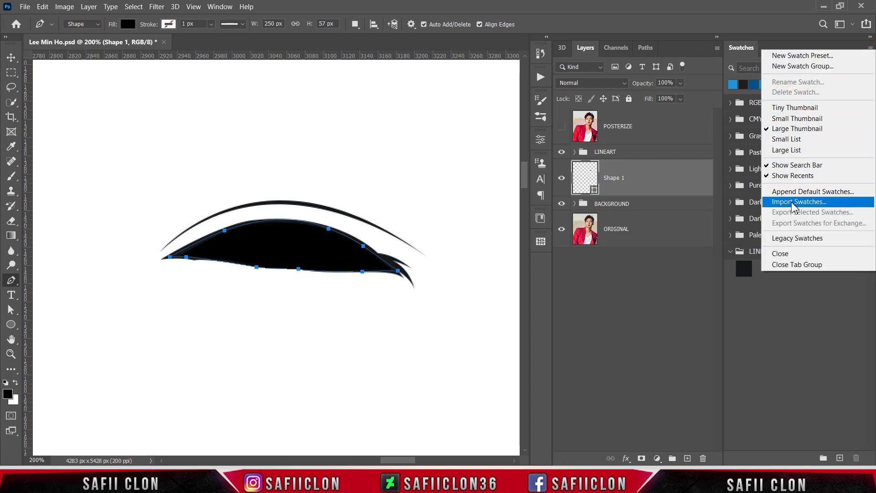
pyautogui.click(794, 203)
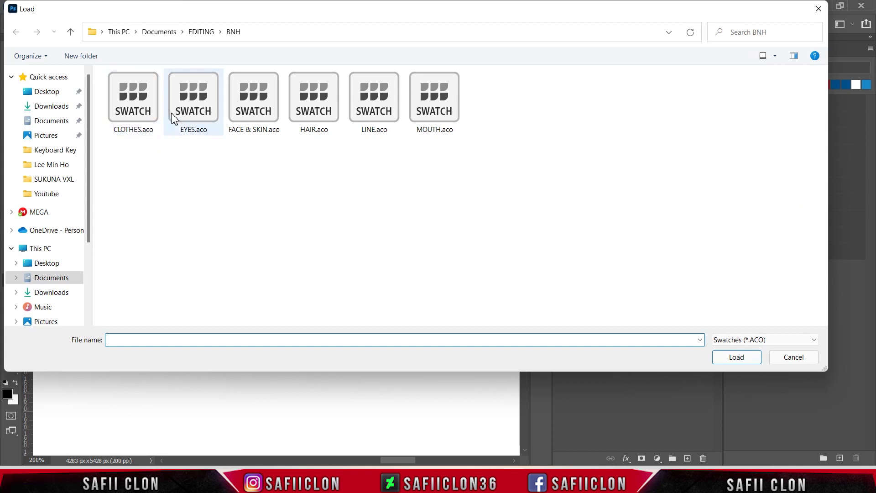
pyautogui.click(193, 107)
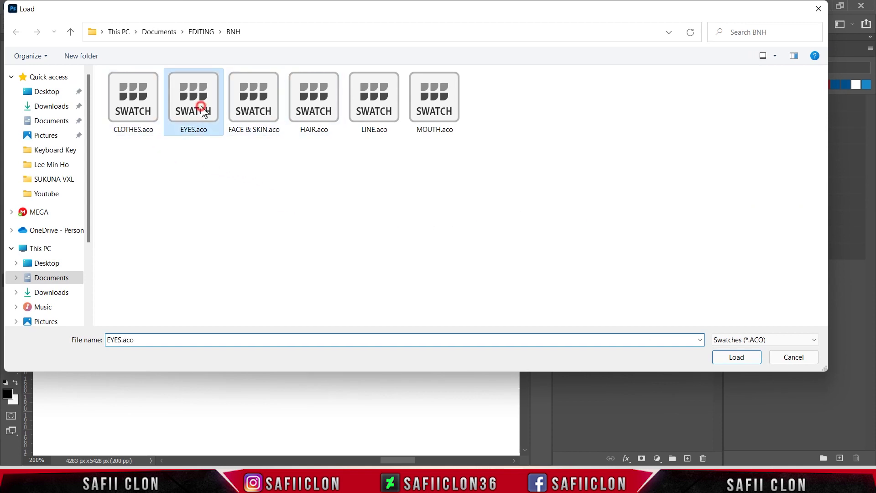
pyautogui.click(729, 360)
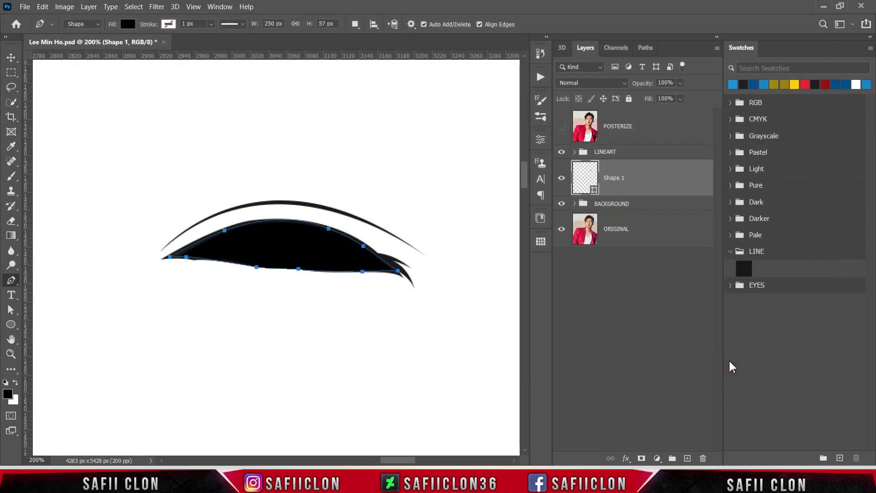
pyautogui.click(730, 286)
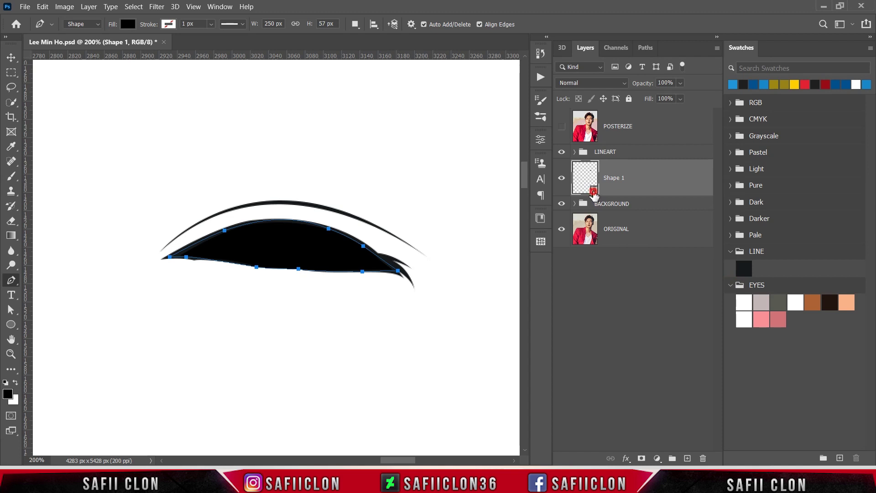
# - Change Shape 1's fill to white and set Path Operations to Combine Shapes
pyautogui.doubleClick(593, 191)
pyautogui.moveTo(623, 123); pyautogui.dragTo(590, 45)
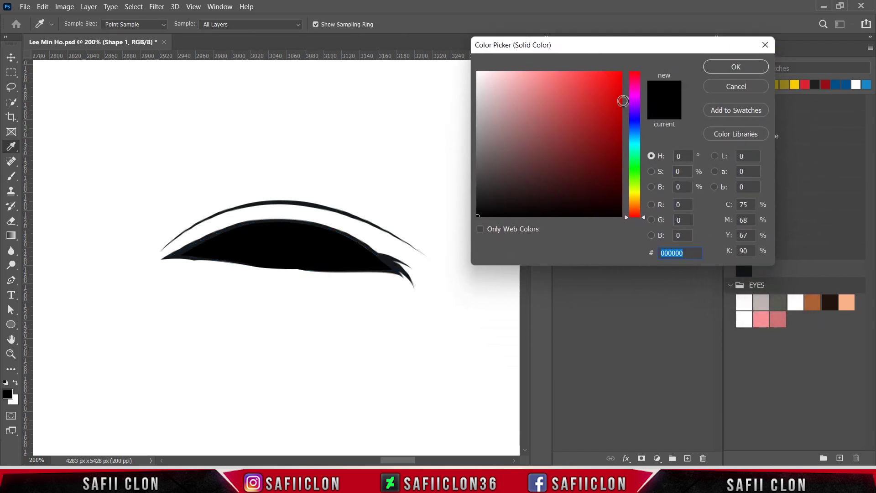
pyautogui.click(746, 302)
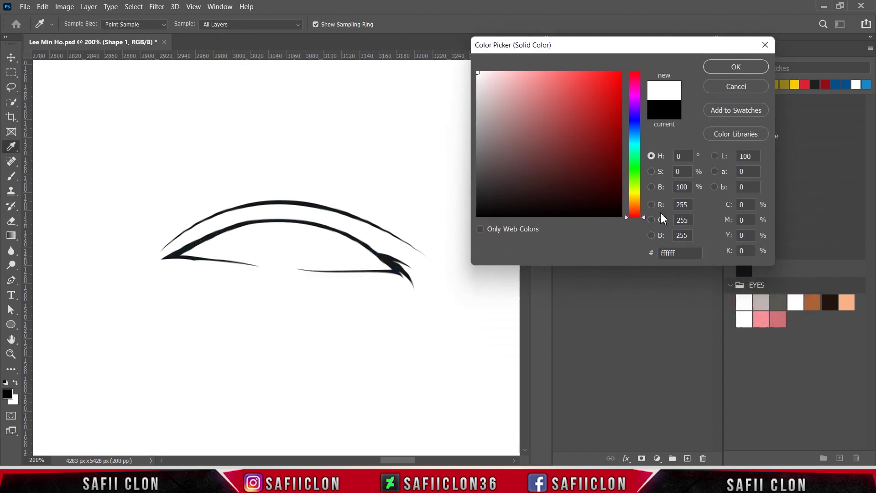
pyautogui.click(739, 67)
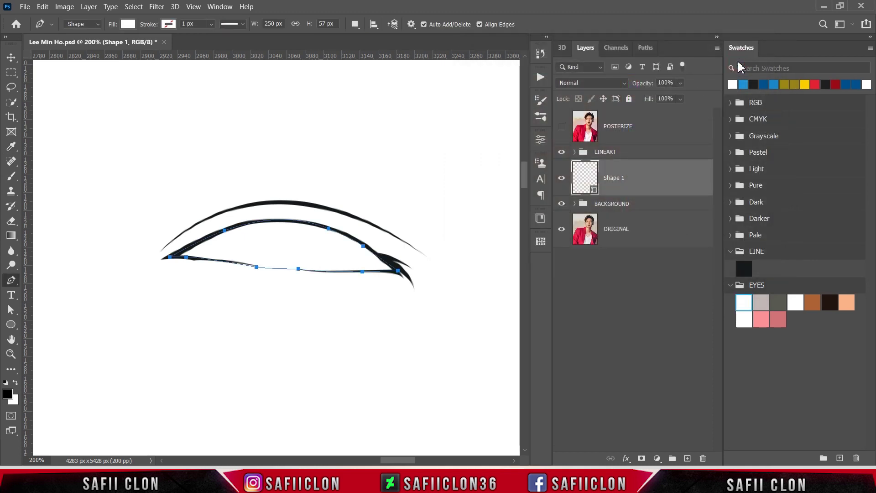
pyautogui.click(355, 25)
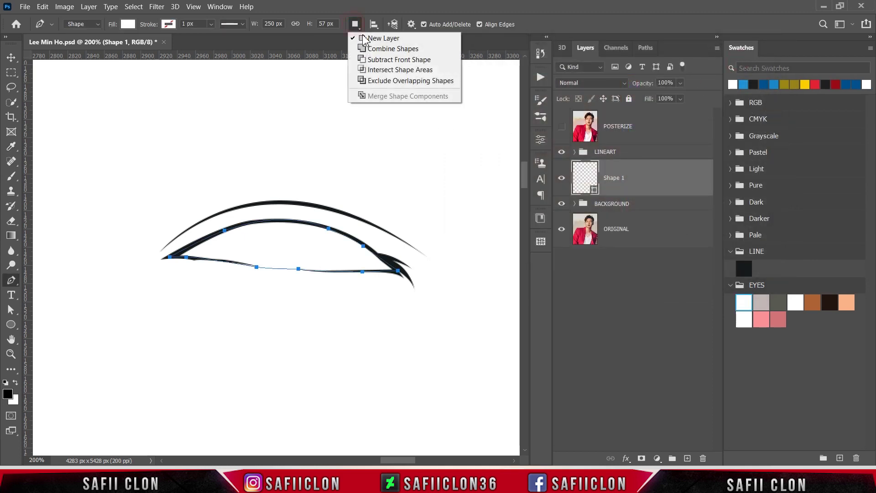
pyautogui.click(386, 48)
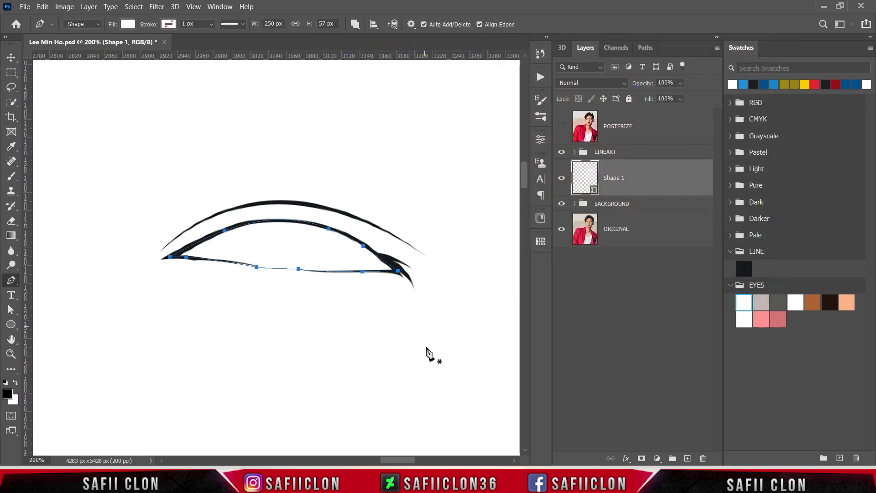
pyautogui.moveTo(412, 461); pyautogui.dragTo(372, 462)
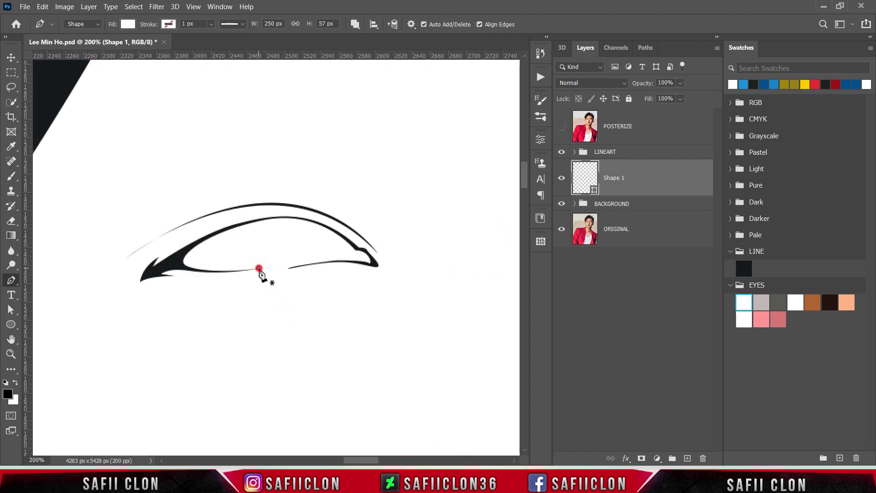
# - Trace the other eye's white area as a closed path added to Shape 1
pyautogui.click(258, 269)
pyautogui.moveTo(189, 269); pyautogui.dragTo(165, 264)
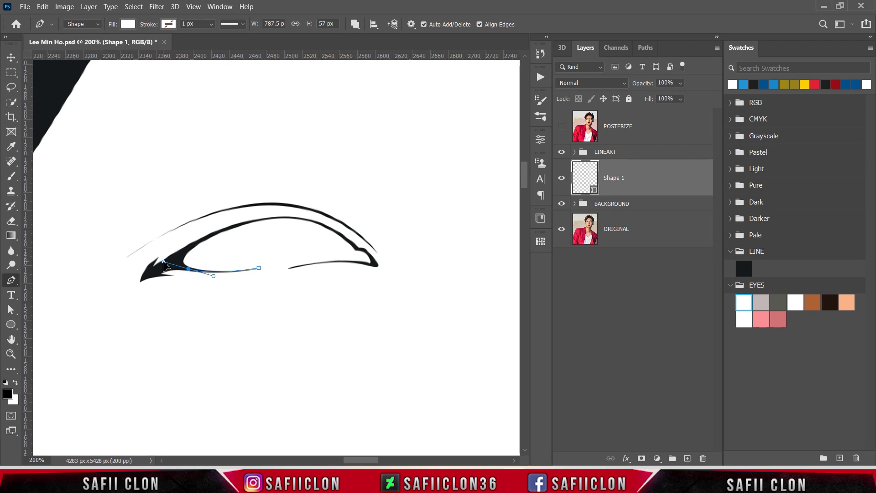
pyautogui.click(170, 264)
pyautogui.moveTo(227, 228); pyautogui.dragTo(259, 221)
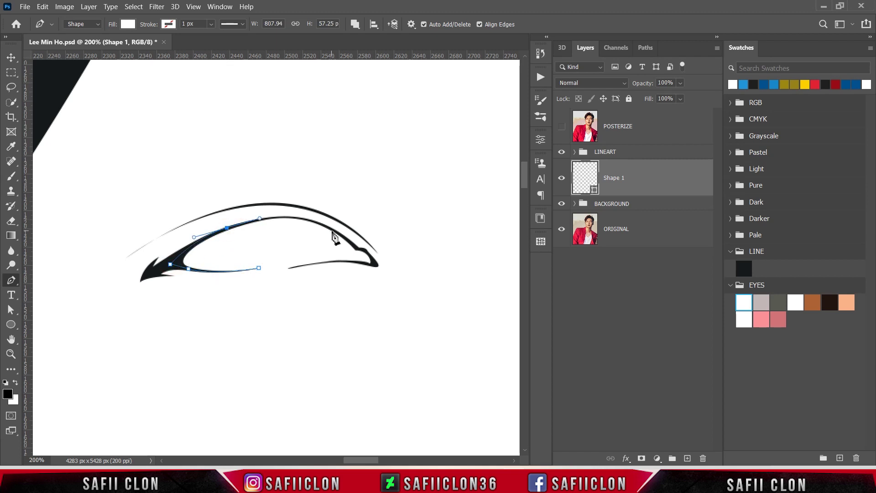
pyautogui.moveTo(334, 231); pyautogui.dragTo(367, 252)
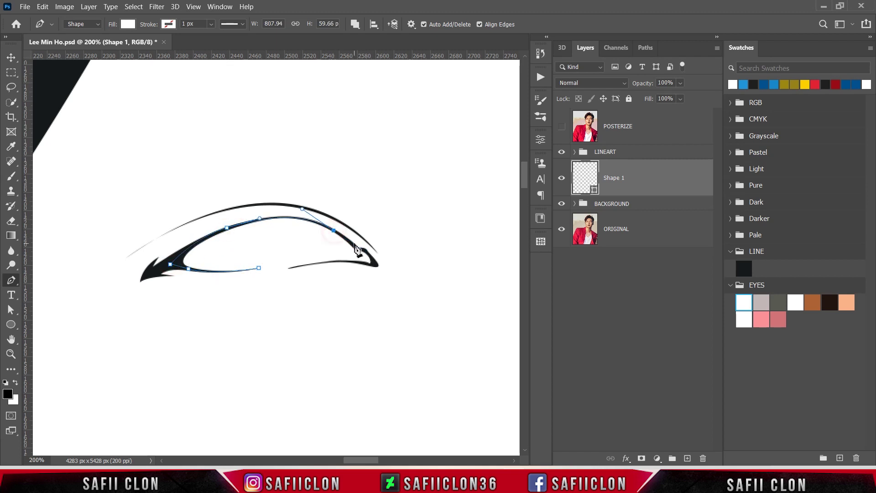
pyautogui.click(354, 247)
pyautogui.click(365, 251)
pyautogui.moveTo(290, 268); pyautogui.dragTo(244, 282)
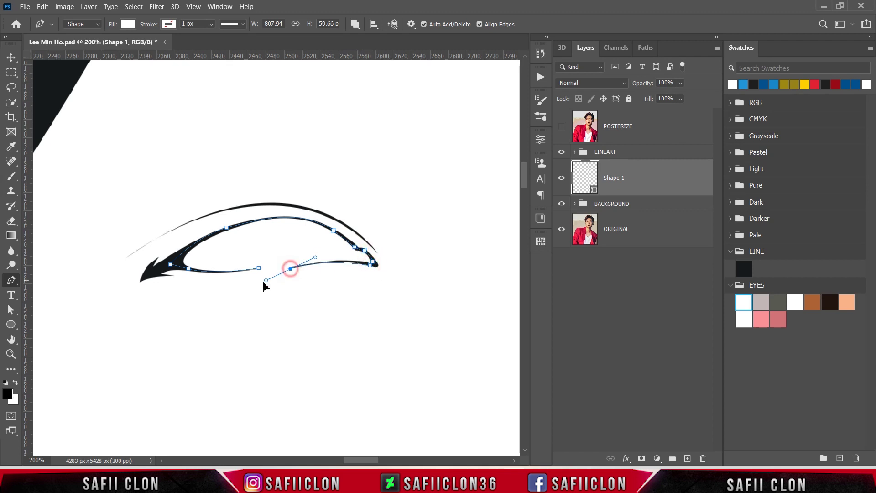
pyautogui.keyDown('alt'); pyautogui.click(290, 269); pyautogui.keyUp('alt')
pyautogui.click(561, 126)
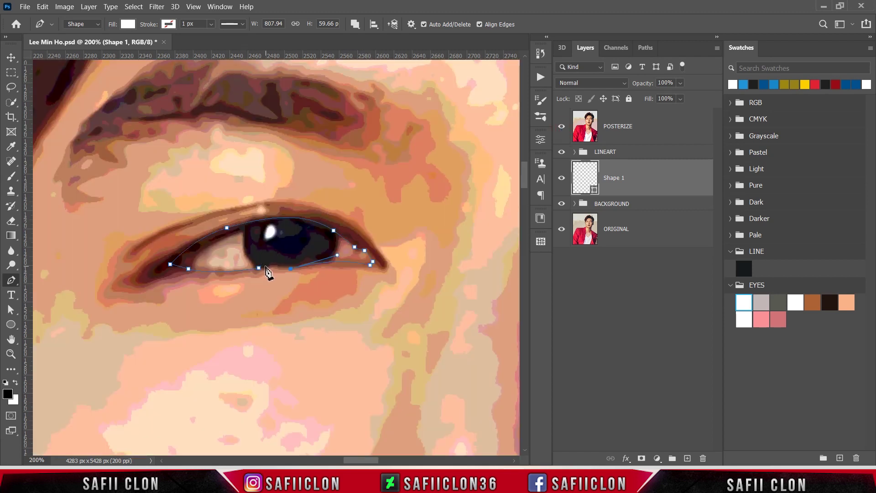
# - Zoom in on the right eye with the posterized photo shown as reference
pyautogui.click(258, 268)
pyautogui.click(562, 128)
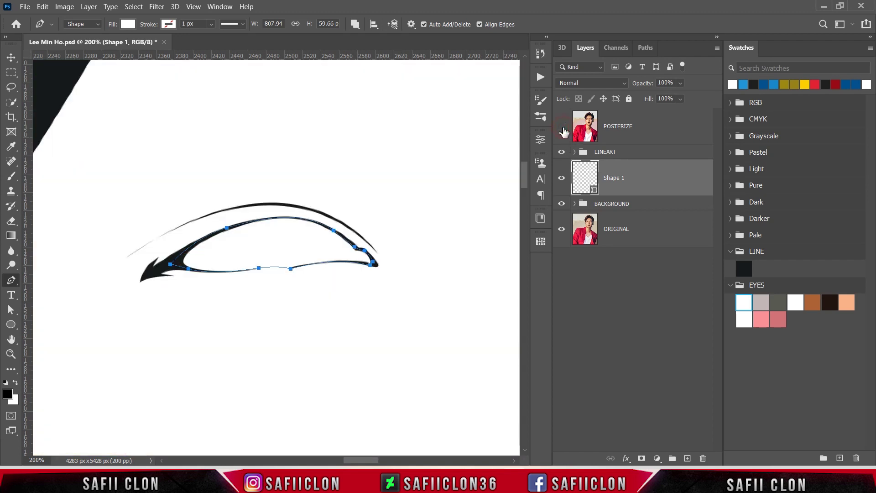
pyautogui.hotkey('ctrl', '-')
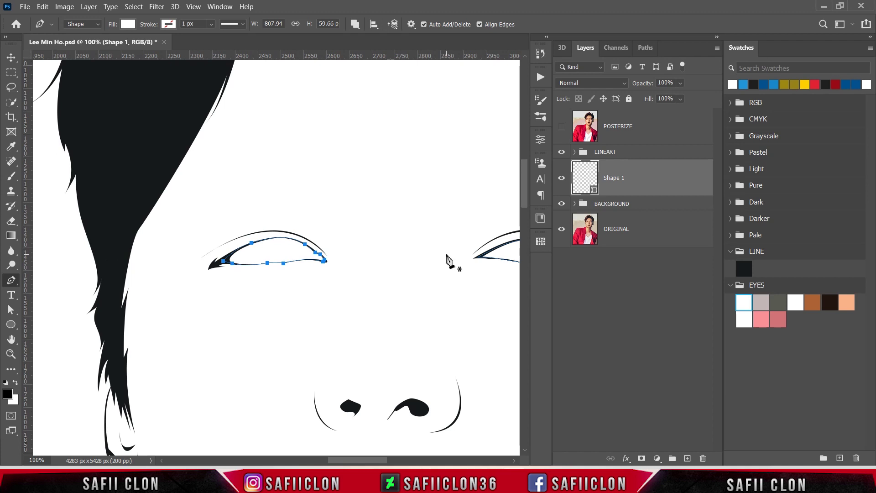
pyautogui.moveTo(369, 460); pyautogui.dragTo(397, 460)
pyautogui.hotkey('ctrl', '+')
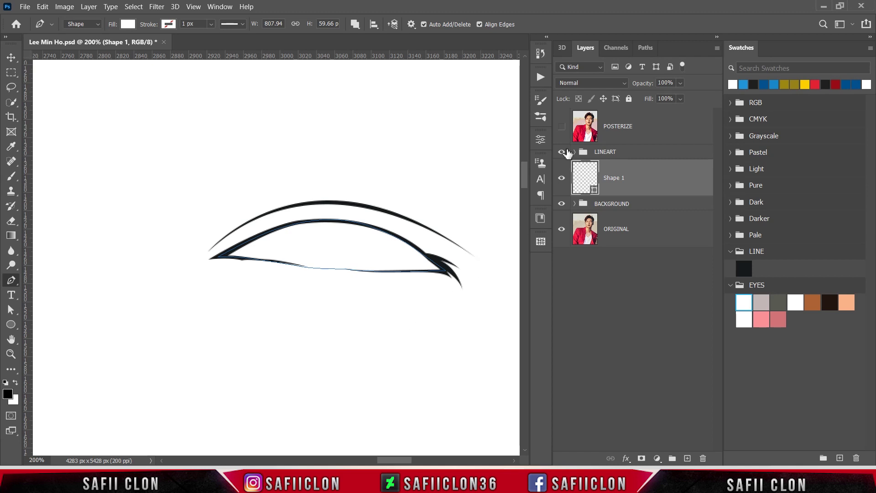
pyautogui.click(562, 127)
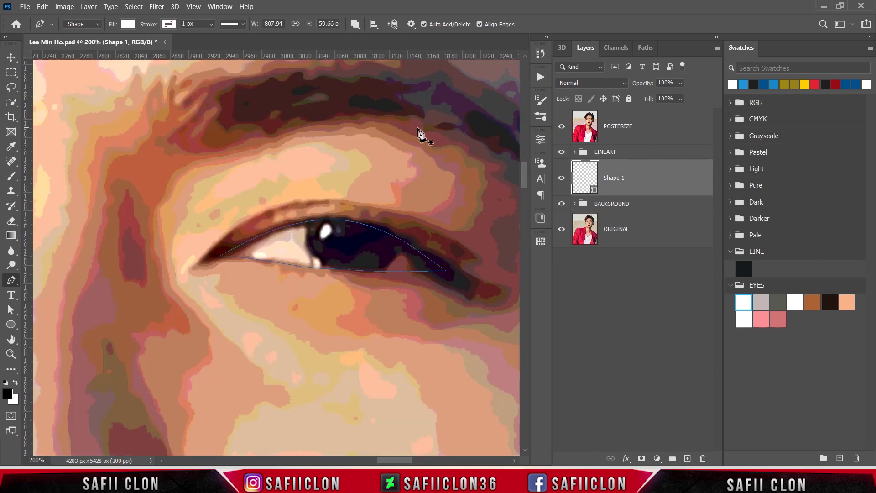
pyautogui.click(354, 24)
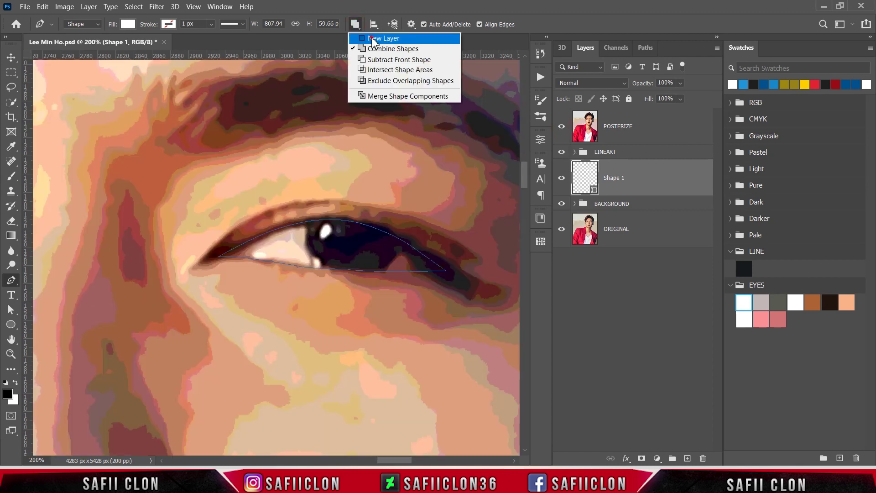
# - Set Path Operations to New Layer and trace Shape 2 along the top of the eye
pyautogui.click(365, 35)
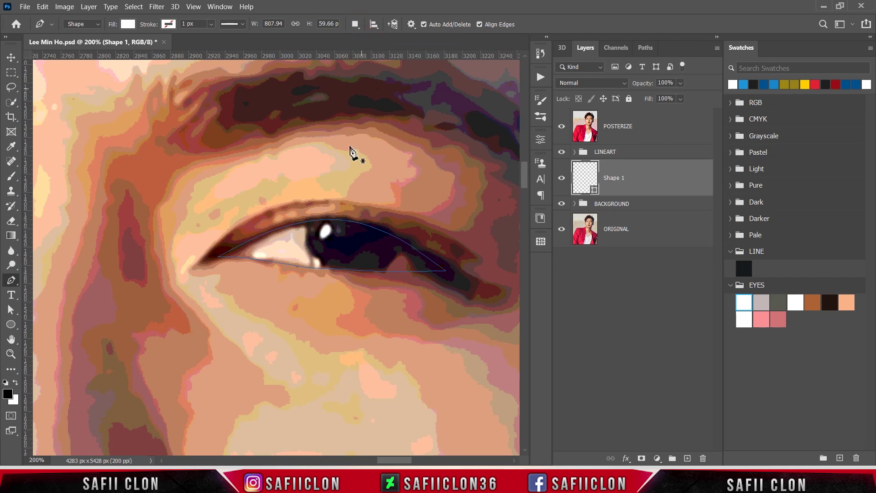
pyautogui.click(293, 273)
pyautogui.moveTo(260, 256)
pyautogui.mouseDown()
pyautogui.moveTo(248, 255)
pyautogui.moveTo(264, 247)
pyautogui.mouseUp()
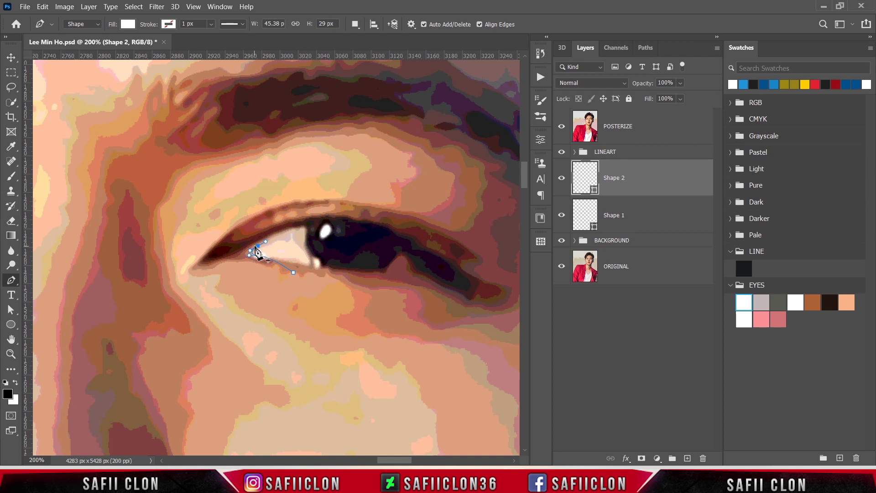
pyautogui.click(291, 239)
pyautogui.click(308, 257)
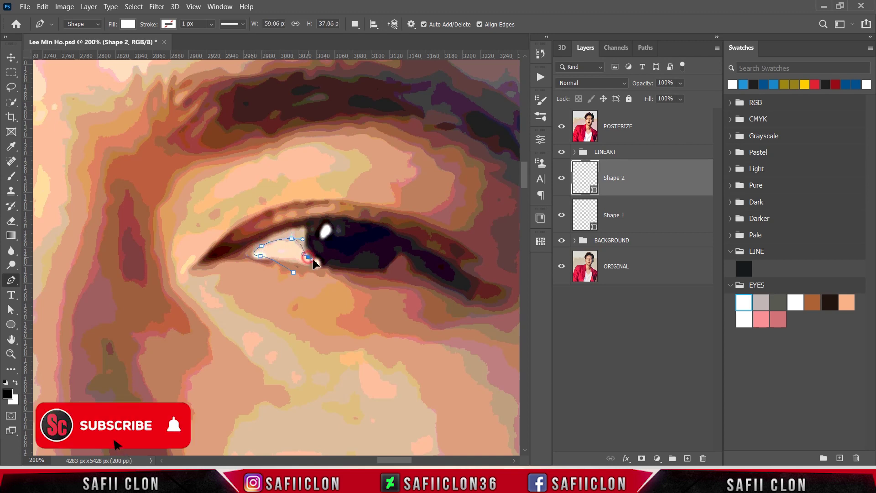
pyautogui.moveTo(361, 259); pyautogui.dragTo(418, 276)
pyautogui.click(388, 259)
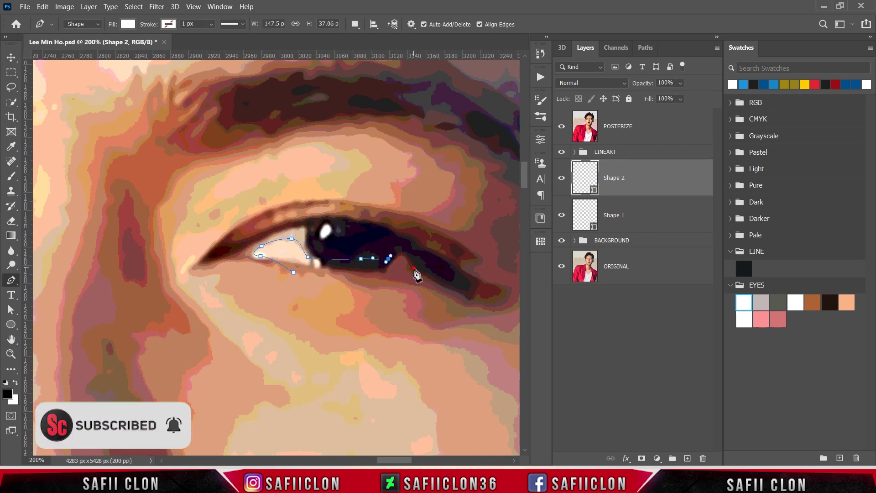
# - Close Shape 2 around the outer corner and below the eye, filled with #c1b7b5
pyautogui.click(561, 126)
pyautogui.click(394, 269)
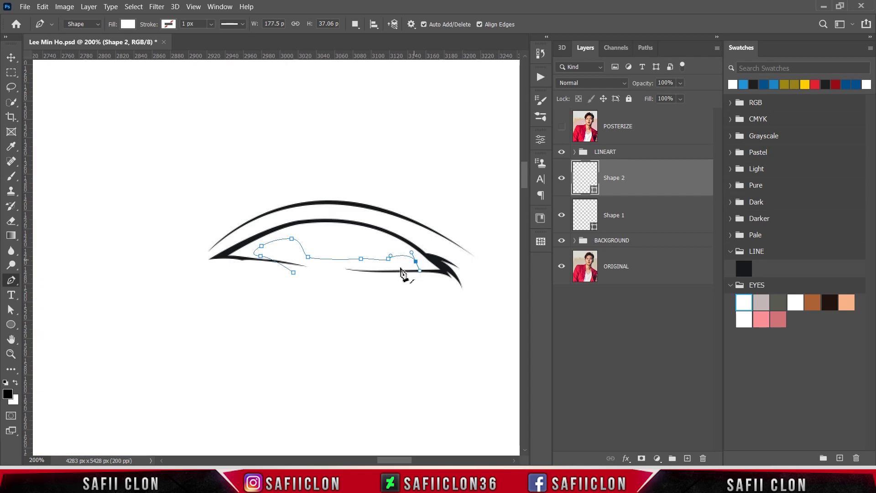
pyautogui.click(388, 284)
pyautogui.click(446, 284)
pyautogui.click(458, 281)
pyautogui.moveTo(455, 245); pyautogui.dragTo(481, 258)
pyautogui.click(267, 291)
pyautogui.click(294, 289)
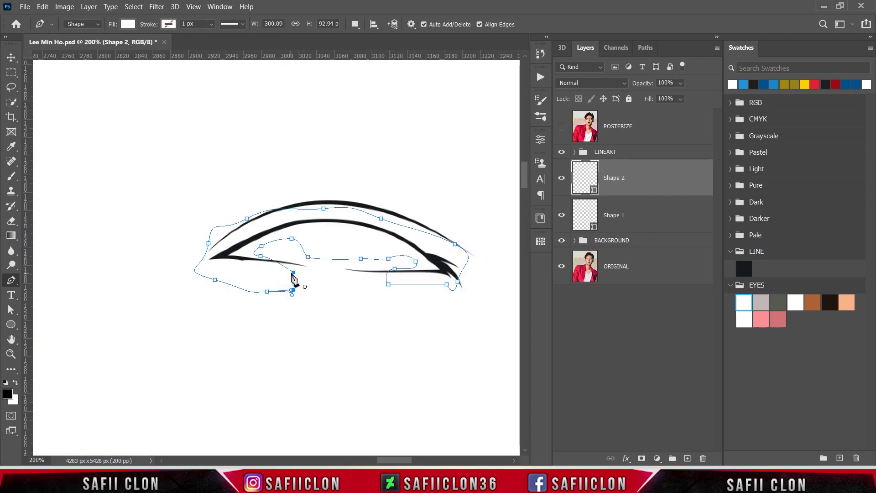
pyautogui.click(294, 272)
pyautogui.doubleClick(594, 190)
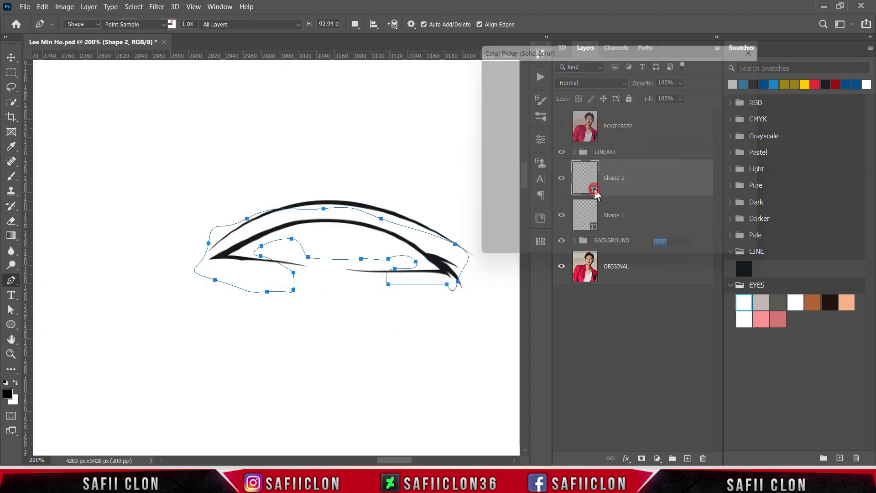
pyautogui.click(765, 304)
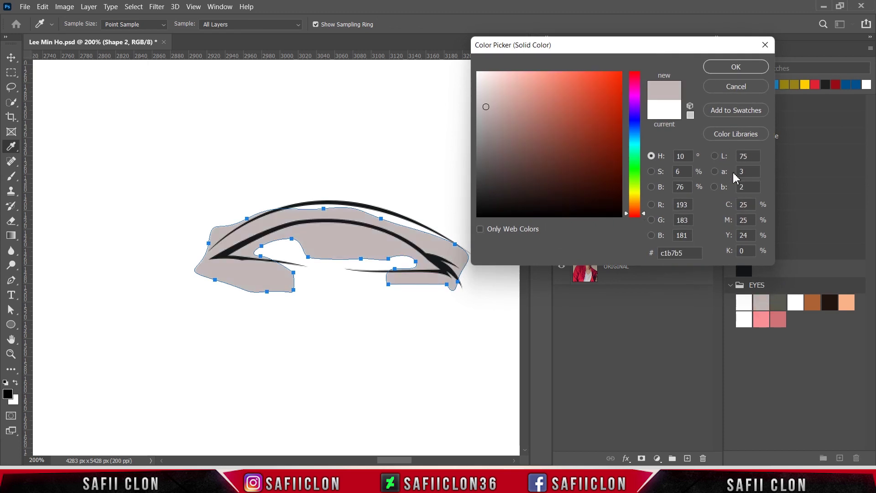
pyautogui.click(733, 68)
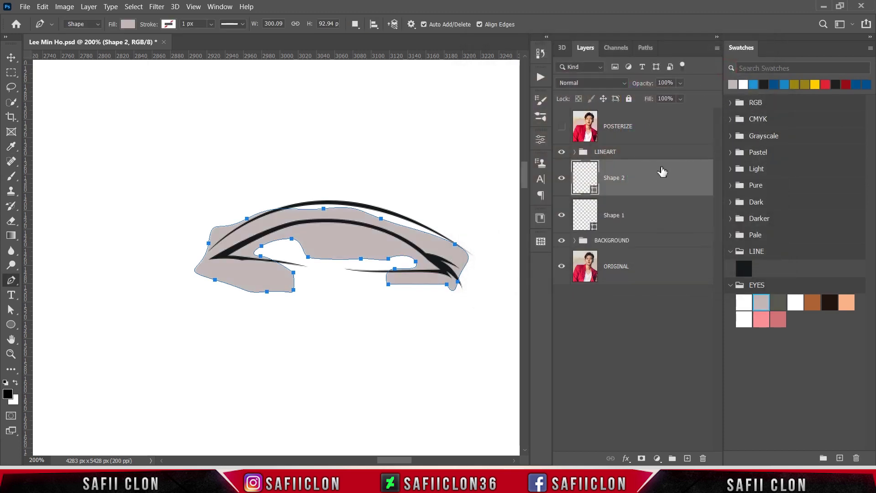
# - Clip Shape 2 to Shape 1 and set Path Operations to Combine Shapes
pyautogui.rightClick(652, 173)
pyautogui.click(678, 207)
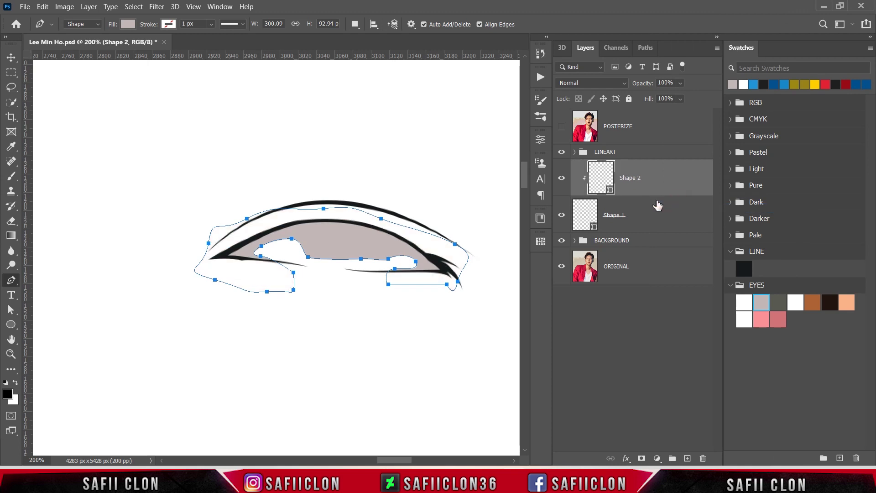
pyautogui.click(355, 27)
pyautogui.click(370, 49)
pyautogui.moveTo(401, 460); pyautogui.dragTo(365, 448)
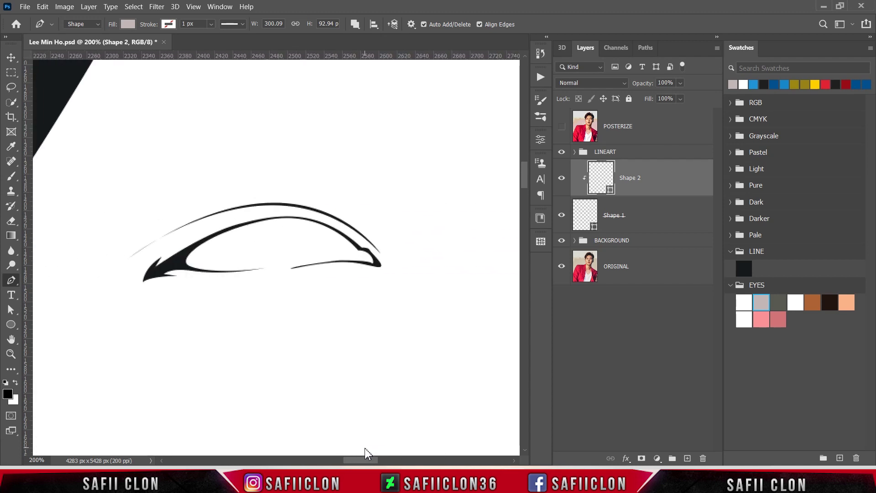
# - With the posterized photo visible, trace the eye-white path along the lower and upper lids
pyautogui.click(562, 127)
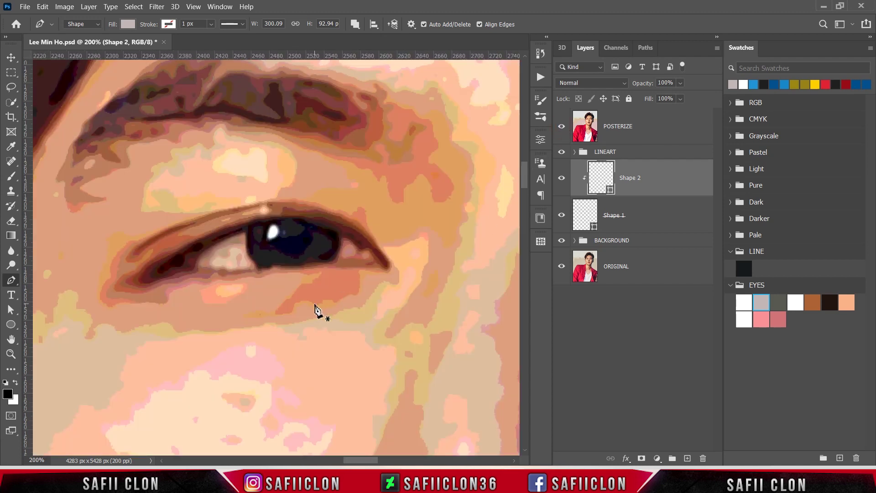
pyautogui.click(250, 279)
pyautogui.moveTo(220, 268)
pyautogui.mouseDown()
pyautogui.moveTo(202, 266)
pyautogui.moveTo(232, 245)
pyautogui.mouseUp()
pyautogui.click(250, 249)
pyautogui.click(294, 259)
pyautogui.click(326, 253)
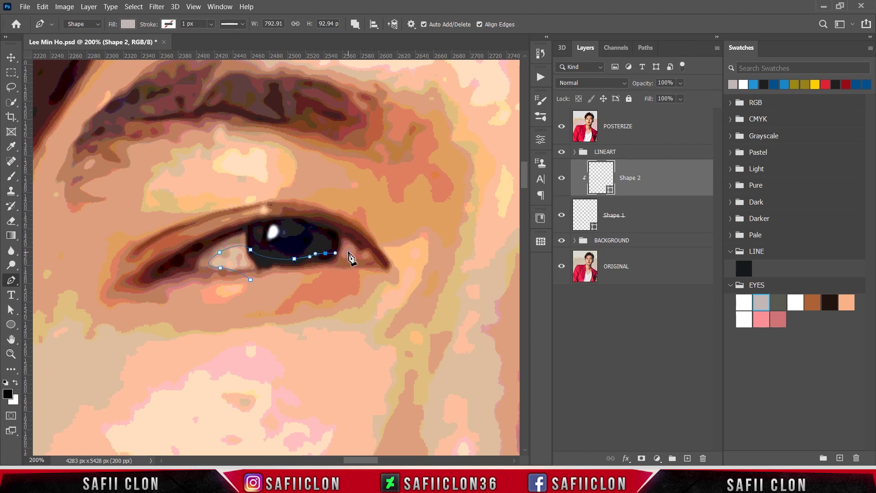
pyautogui.moveTo(336, 253); pyautogui.dragTo(346, 247)
# - Extend the eye-white path around both eye corners and below the eye, closing it
pyautogui.click(562, 127)
pyautogui.click(347, 258)
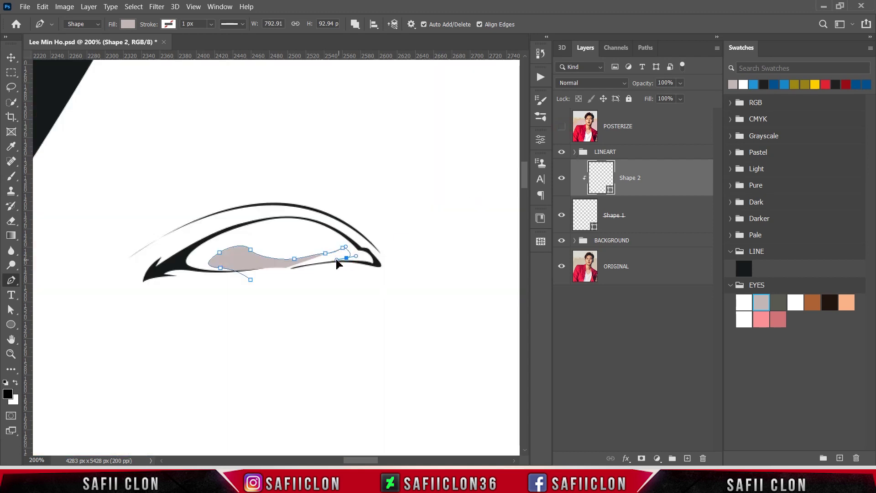
pyautogui.click(332, 275)
pyautogui.click(381, 288)
pyautogui.click(403, 268)
pyautogui.moveTo(366, 211); pyautogui.dragTo(284, 192)
pyautogui.click(203, 216)
pyautogui.click(159, 240)
pyautogui.click(152, 268)
pyautogui.click(220, 301)
pyautogui.click(259, 300)
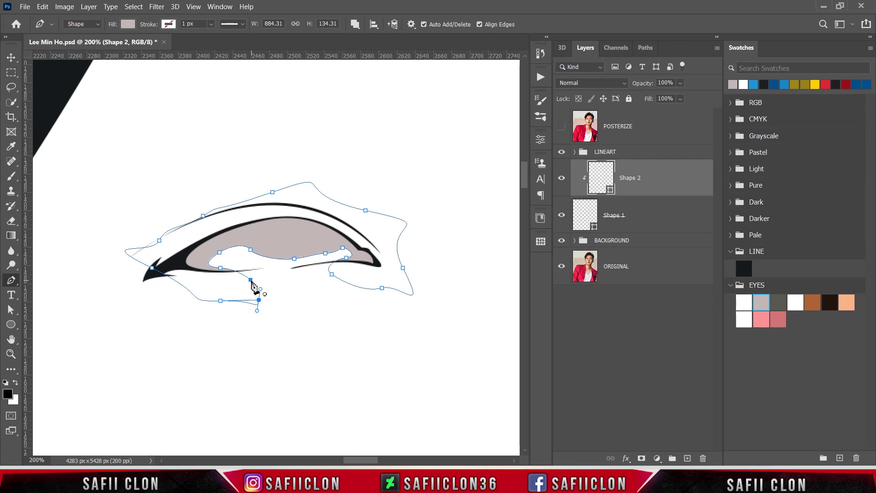
pyautogui.click(250, 279)
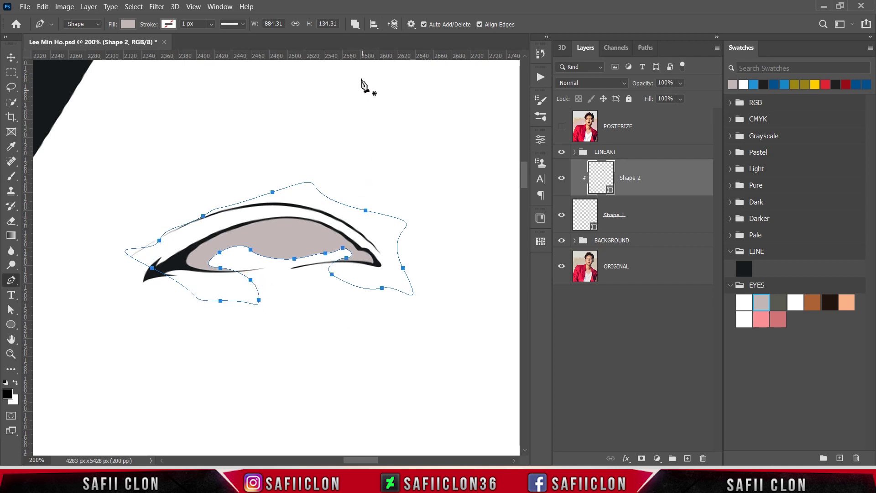
# - Switch Path Operations to New Layer and start Shape 3 along the lower lid
pyautogui.click(358, 26)
pyautogui.click(376, 38)
pyautogui.click(563, 128)
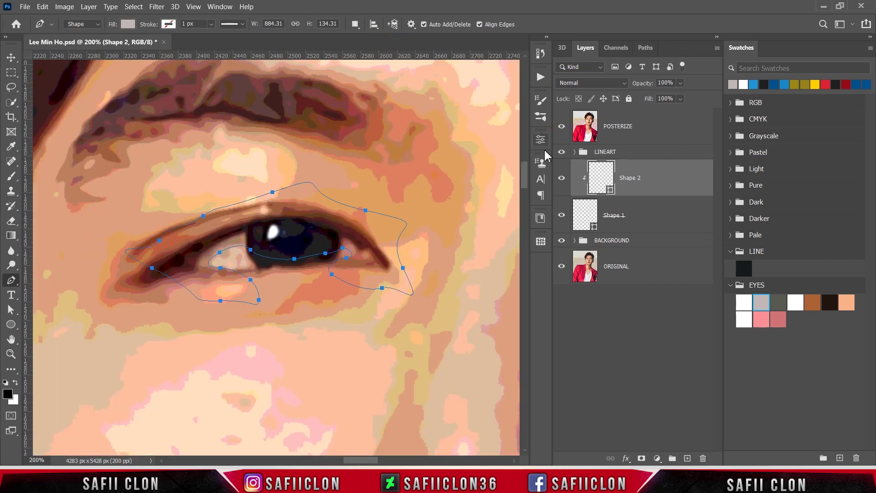
pyautogui.click(228, 277)
pyautogui.moveTo(201, 266)
pyautogui.mouseDown()
pyautogui.moveTo(194, 273)
pyautogui.moveTo(214, 247)
pyautogui.mouseUp()
# - Trace and close Shape 3 across the upper eye and out beyond the eyelid
pyautogui.click(562, 126)
pyautogui.click(242, 236)
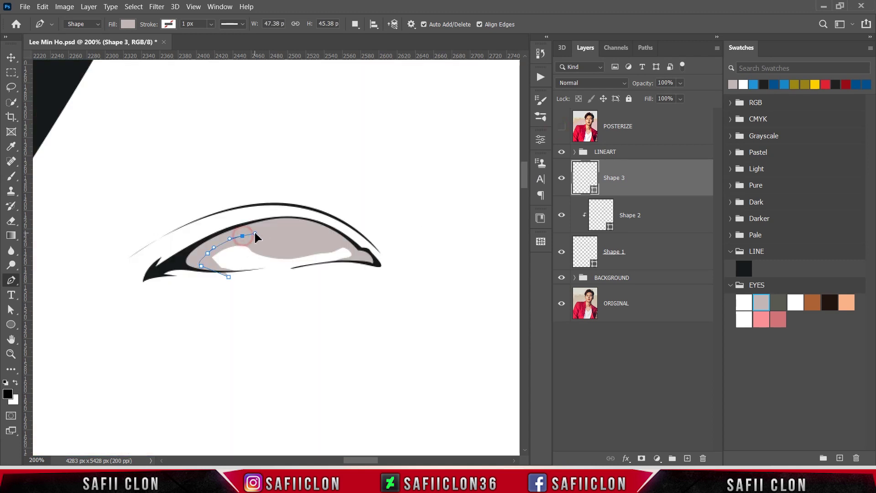
pyautogui.click(341, 241)
pyautogui.click(355, 256)
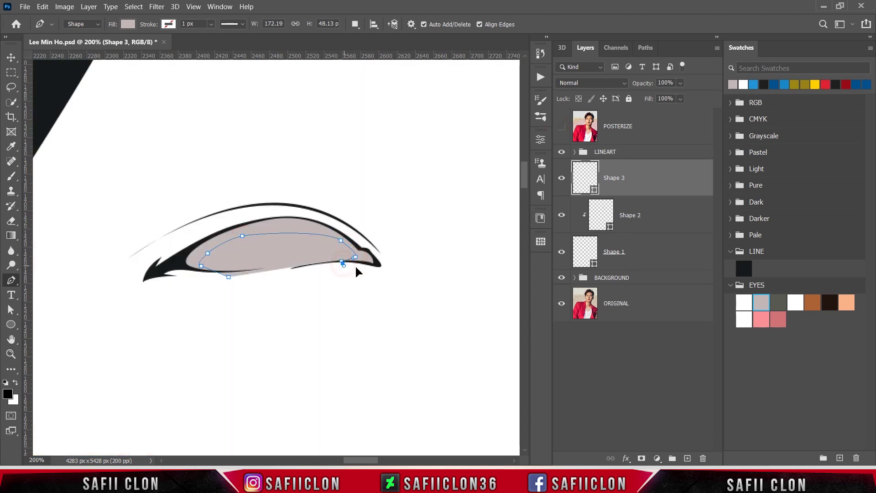
pyautogui.click(390, 264)
pyautogui.click(317, 205)
pyautogui.click(196, 225)
pyautogui.click(162, 272)
pyautogui.click(244, 292)
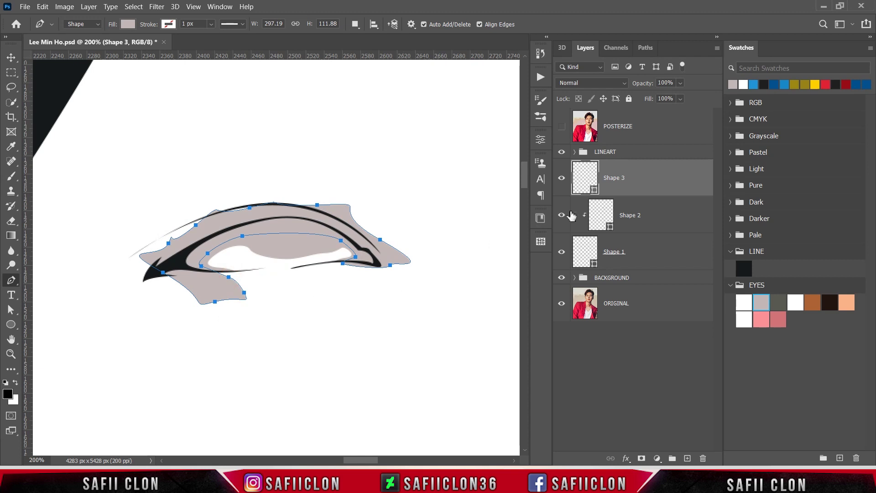
# - Fill Shape 3 with dark grey #585951, clip it into the eye, and set Combine Shapes
pyautogui.doubleClick(595, 190)
pyautogui.click(781, 301)
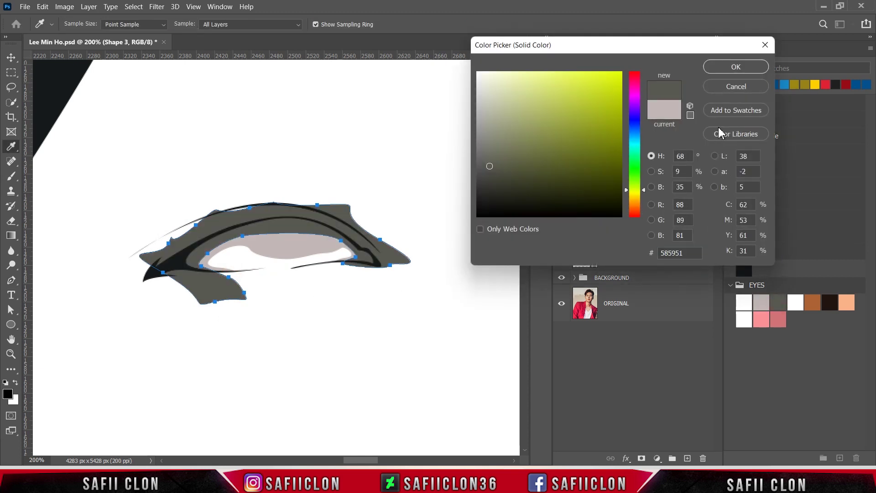
pyautogui.click(736, 68)
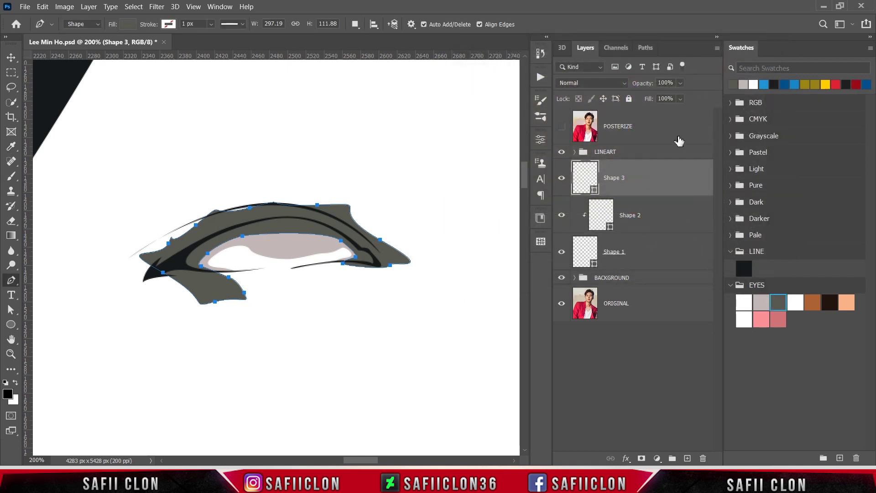
pyautogui.rightClick(651, 178)
pyautogui.click(693, 208)
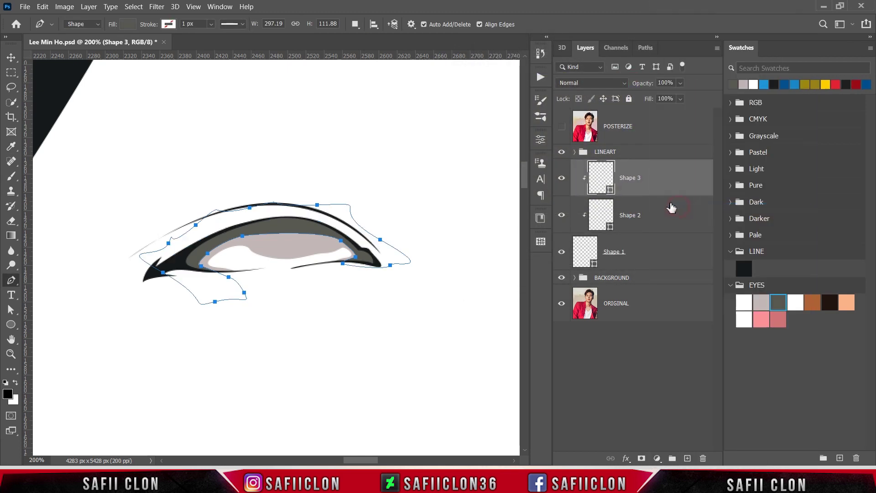
pyautogui.click(355, 25)
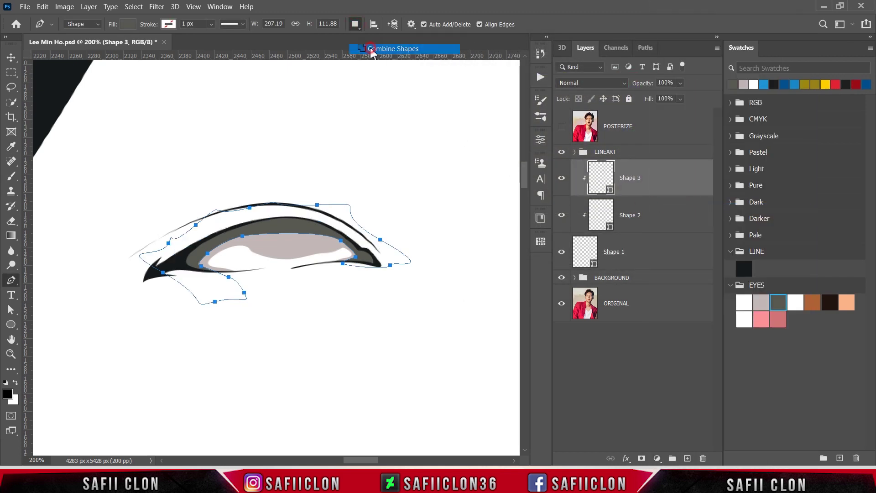
pyautogui.click(368, 51)
pyautogui.moveTo(366, 460); pyautogui.dragTo(403, 459)
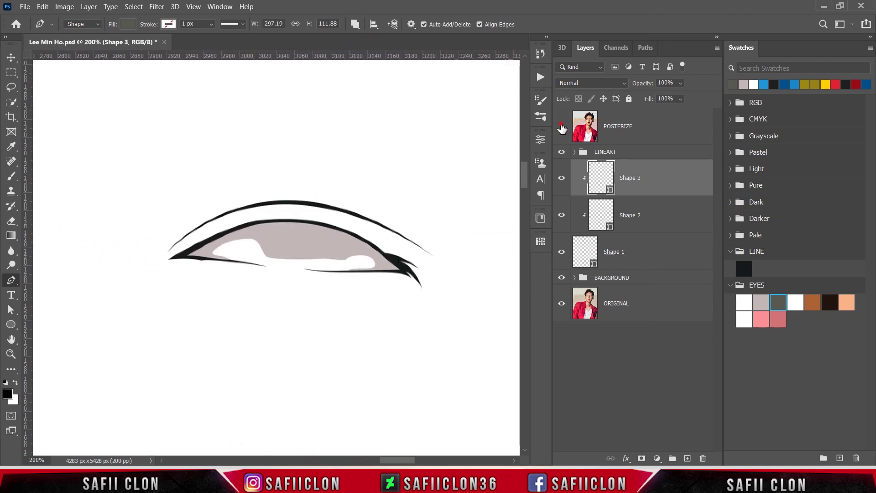
# - Check the posterized photo, then trace the shading edge along the second eye's upper lid on Shape 3
pyautogui.click(561, 126)
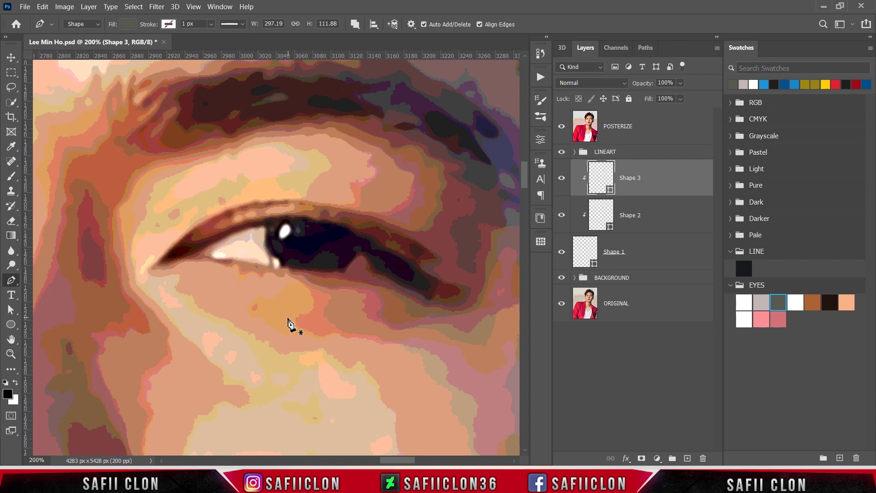
pyautogui.click(561, 126)
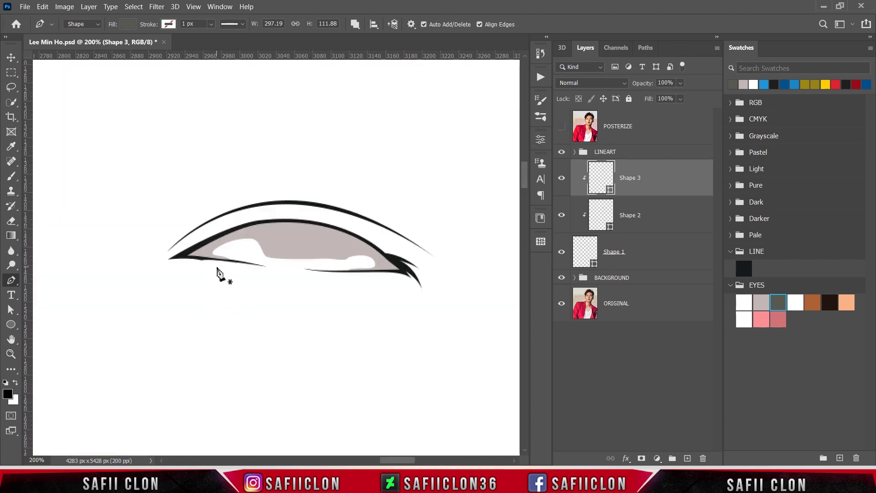
pyautogui.click(224, 262)
pyautogui.click(231, 236)
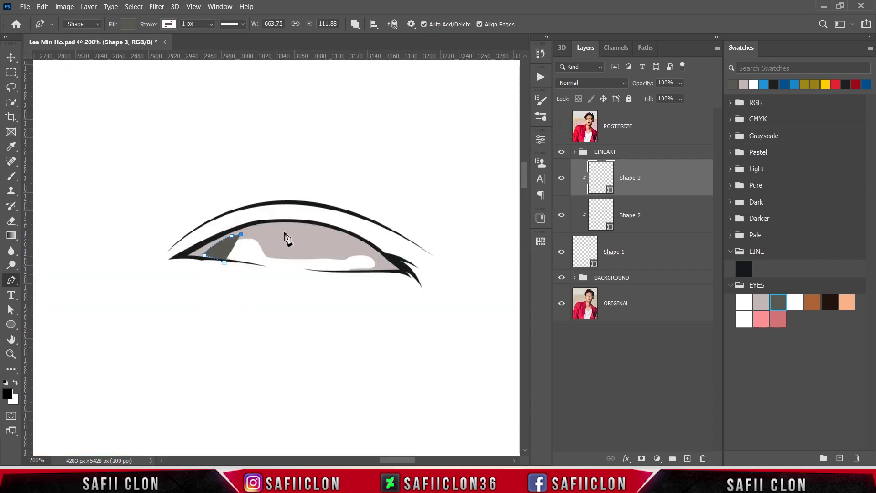
pyautogui.moveTo(285, 231); pyautogui.dragTo(302, 235)
pyautogui.moveTo(364, 250); pyautogui.dragTo(381, 261)
pyautogui.click(409, 279)
# - Trace around the second eye's outer lid and close the shading shape
pyautogui.click(385, 237)
pyautogui.click(233, 206)
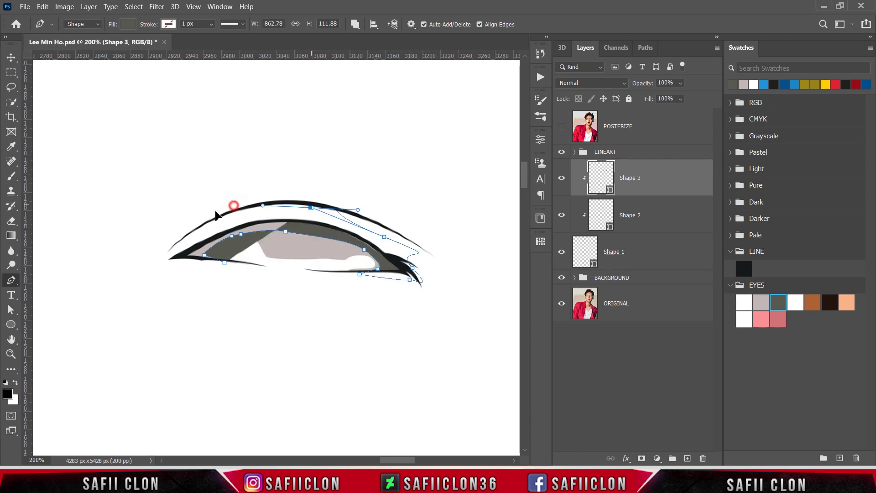
pyautogui.click(167, 249)
pyautogui.click(220, 294)
pyautogui.click(225, 262)
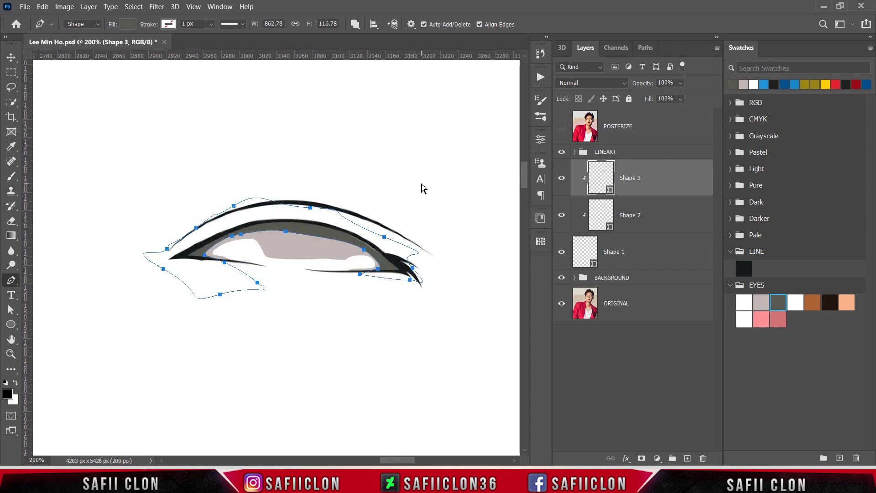
pyautogui.press('Escape')
# - Compare the new upper-lid shading against the posterized photo
pyautogui.hotkey('ctrl', '-')
pyautogui.hotkey('ctrl', '-')
pyautogui.hotkey('ctrl', '+')
pyautogui.hotkey('ctrl', '+')
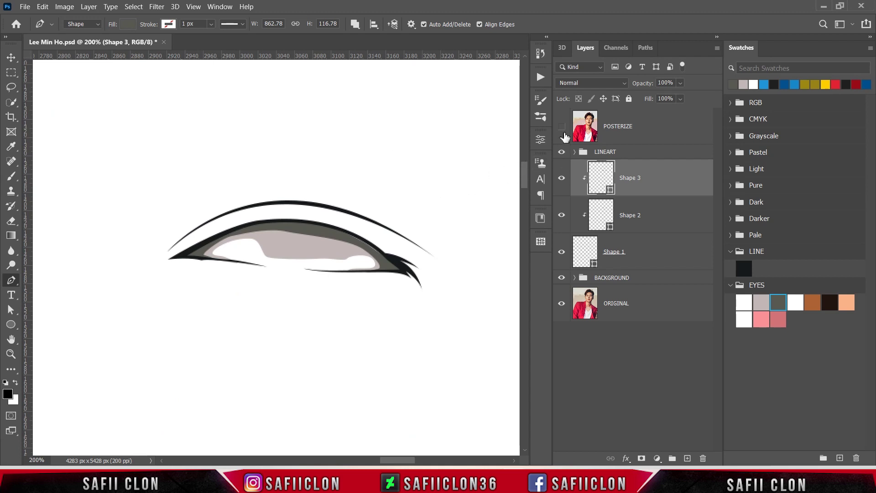
pyautogui.click(563, 130)
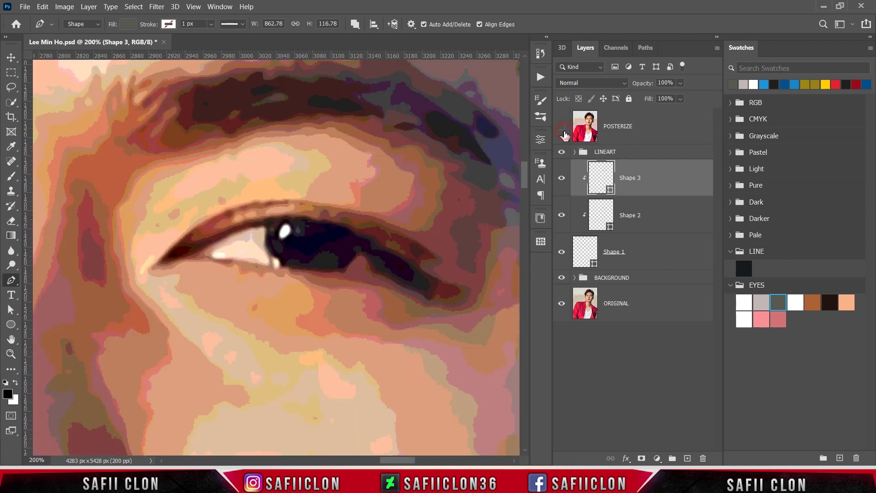
pyautogui.click(563, 132)
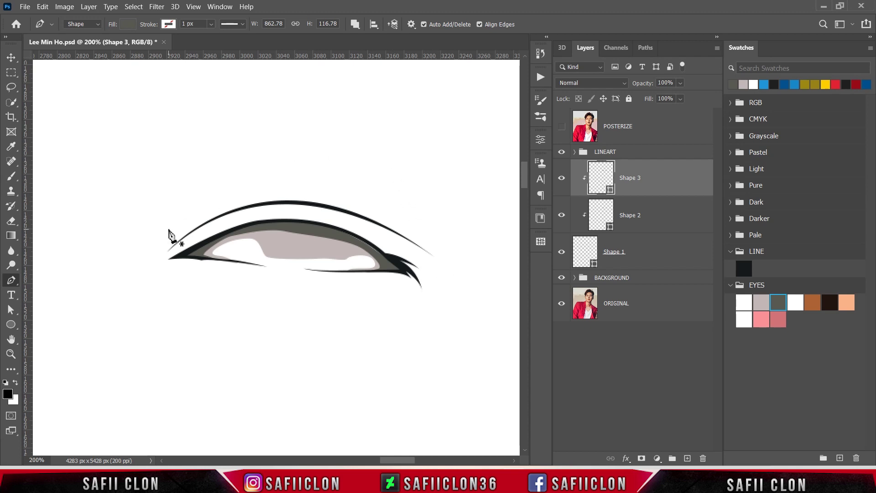
pyautogui.click(11, 325)
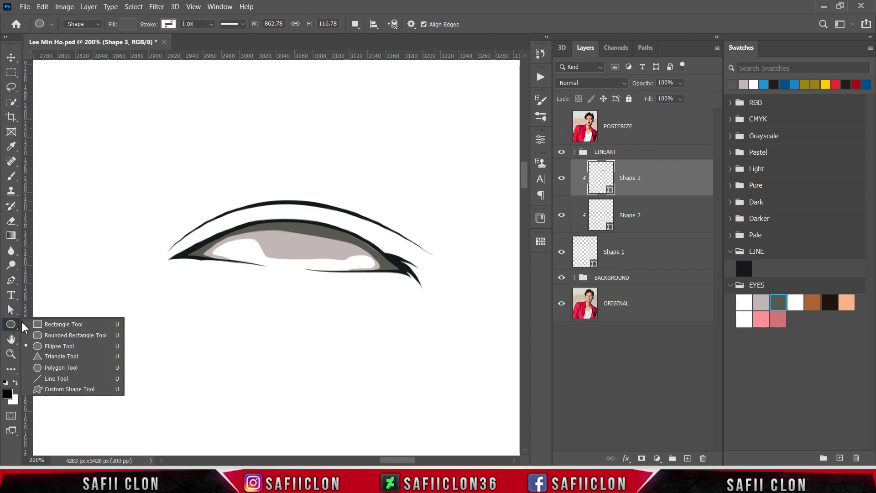
# - Draw an 81 × 81 px dark grey circle with the Ellipse Tool and move it onto the eye as the iris
pyautogui.click(57, 346)
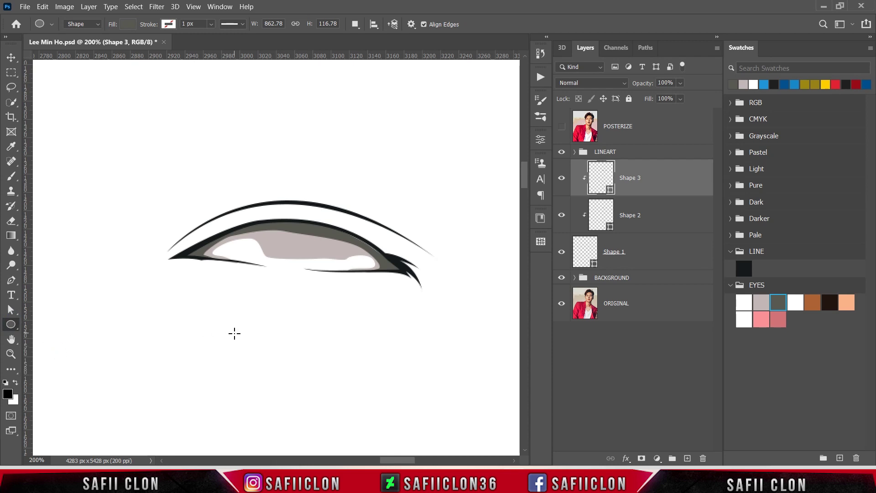
pyautogui.moveTo(156, 120); pyautogui.dragTo(229, 191)
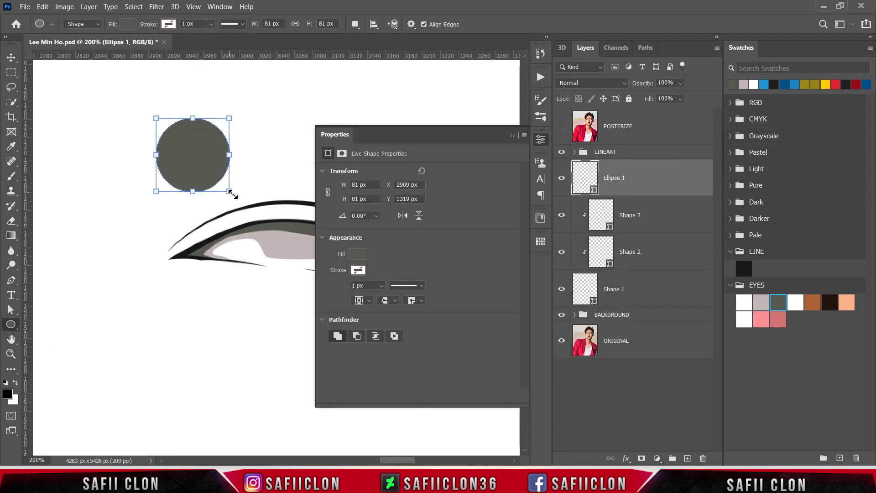
pyautogui.click(514, 136)
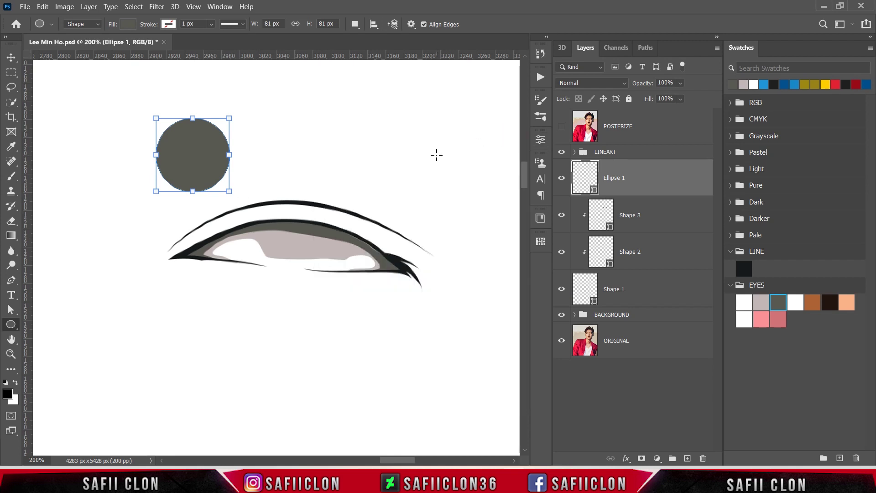
pyautogui.hotkey('ctrl', 't')
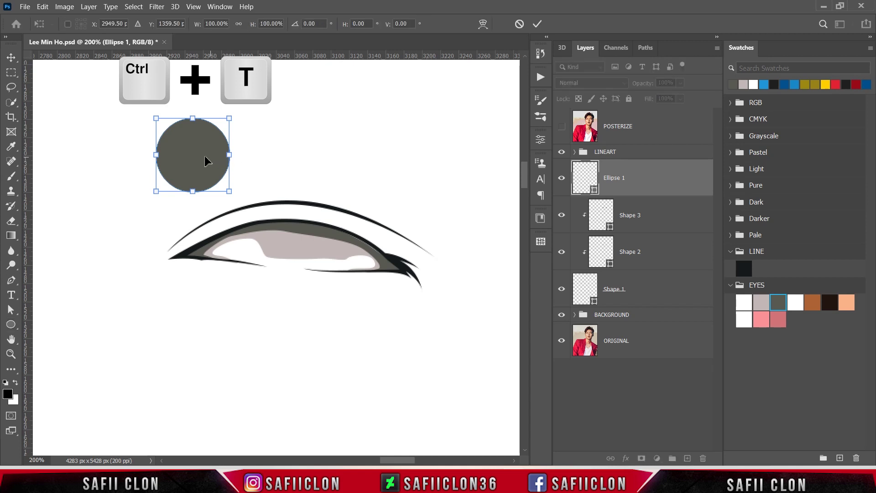
pyautogui.moveTo(191, 157)
pyautogui.mouseDown()
pyautogui.moveTo(318, 242)
pyautogui.moveTo(290, 241)
pyautogui.mouseUp()
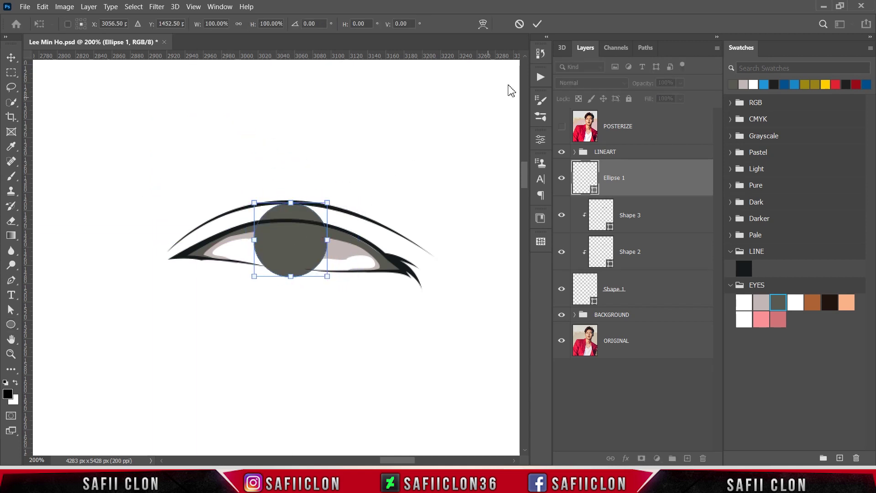
pyautogui.click(538, 23)
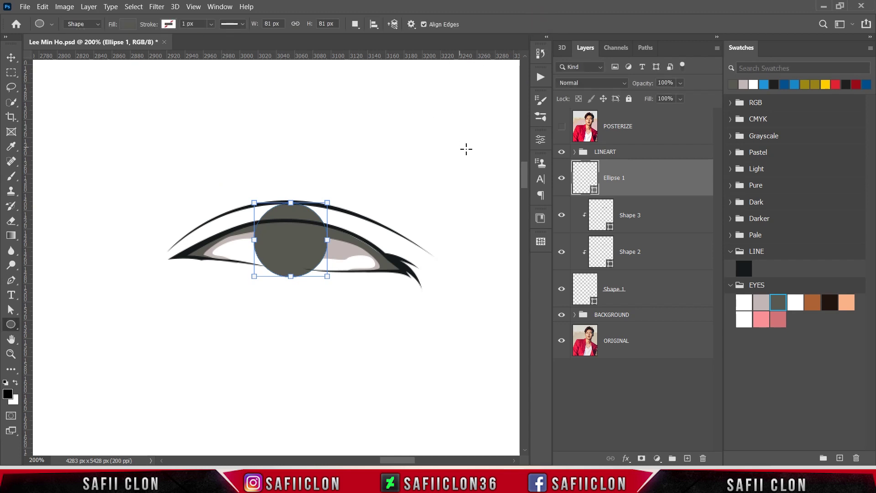
# - Clip Ellipse 1 to the shading layer below and show the posterized photo
pyautogui.rightClick(646, 178)
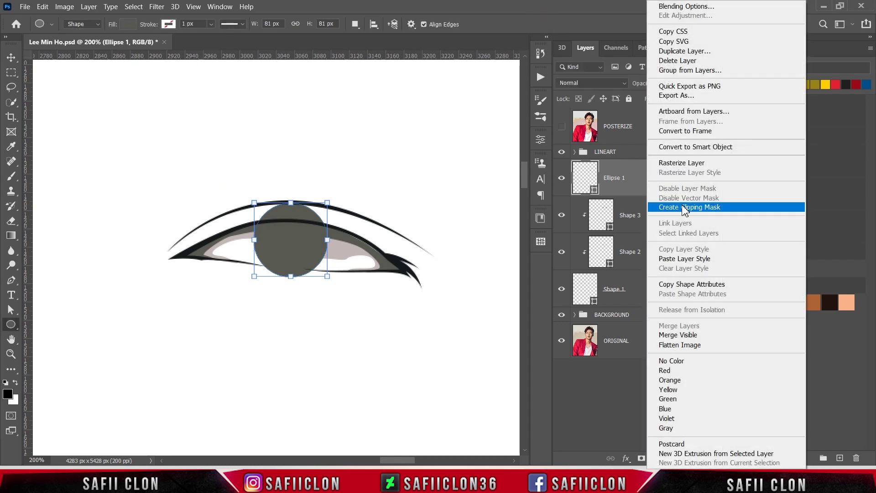
pyautogui.click(684, 209)
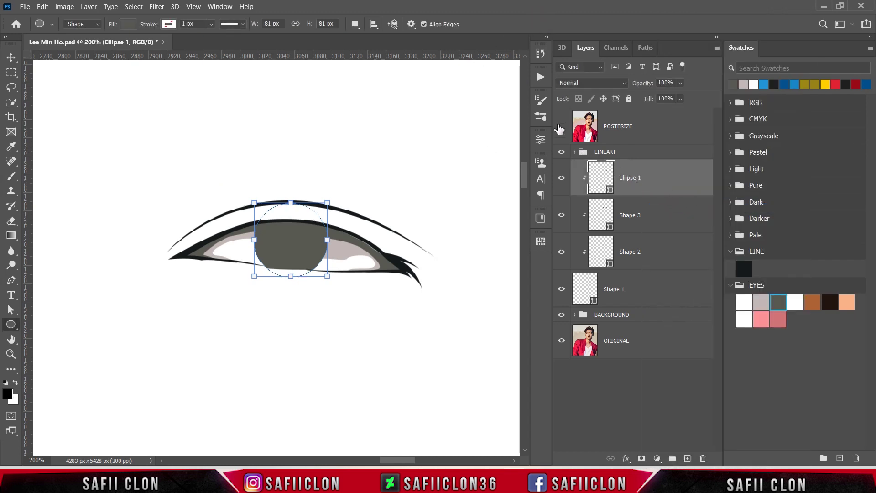
pyautogui.click(561, 127)
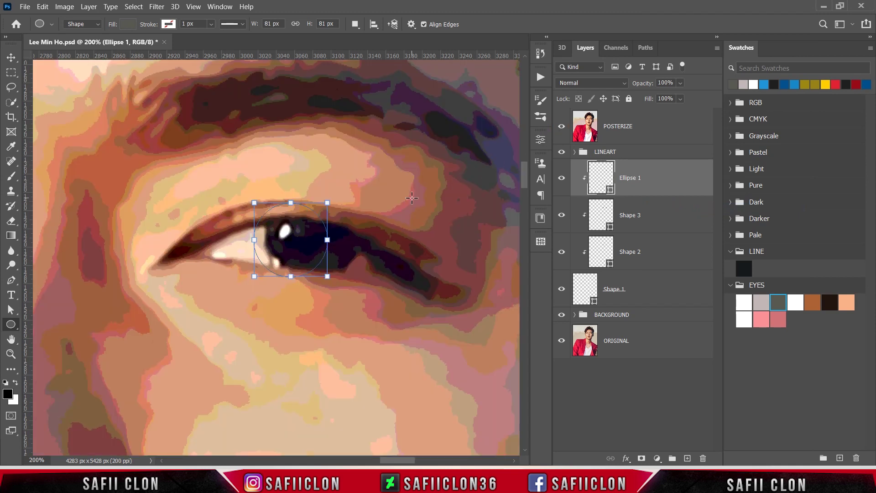
# - Enlarge the iris circle to about 110% (89 × 89 px) and nudge it onto the photo's iris
pyautogui.hotkey('ctrl', 't')
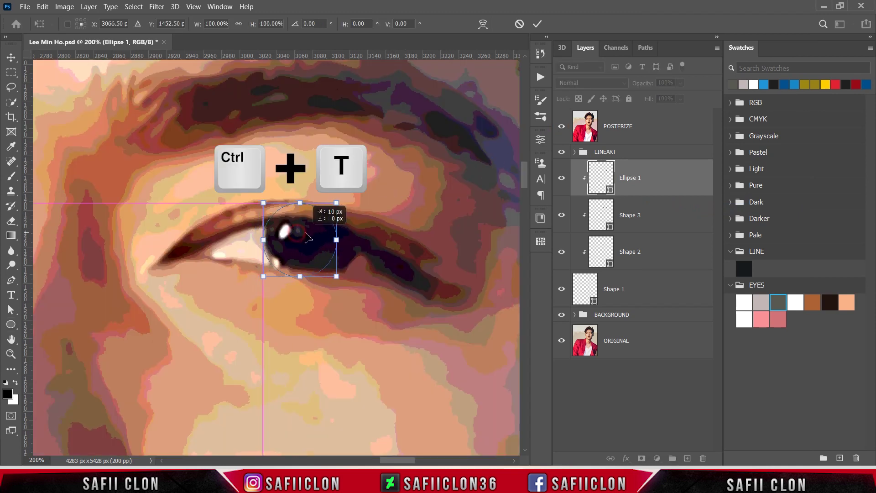
pyautogui.moveTo(302, 238); pyautogui.dragTo(309, 238)
pyautogui.moveTo(339, 203); pyautogui.dragTo(348, 196)
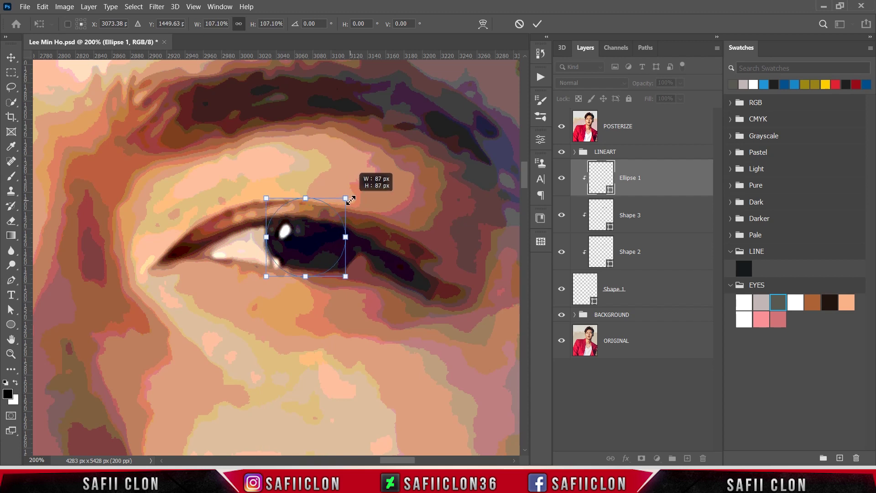
pyautogui.moveTo(322, 239); pyautogui.dragTo(321, 243)
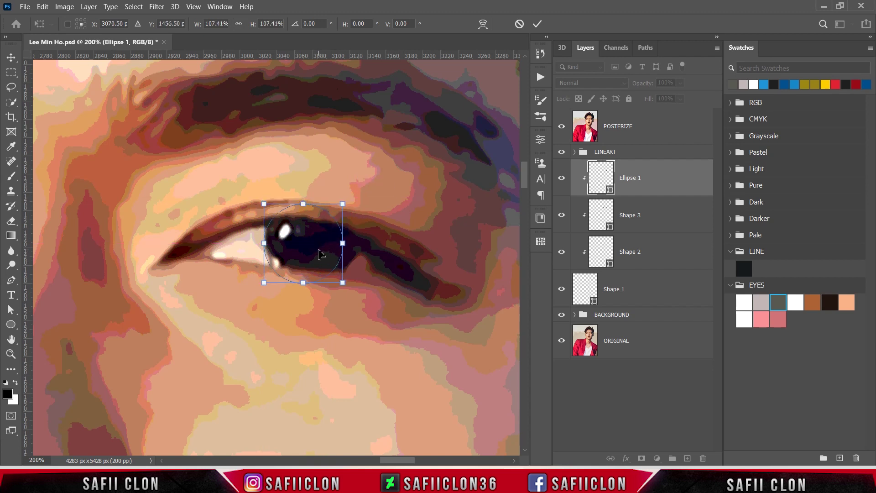
pyautogui.press('Right')
pyautogui.press('Right')
pyautogui.press('Right')
pyautogui.press('Right')
pyautogui.press('Right')
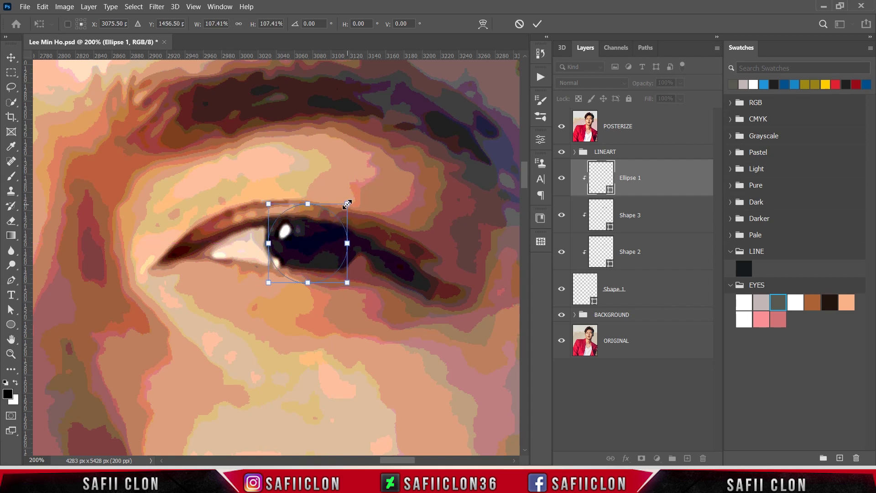
pyautogui.moveTo(347, 204); pyautogui.dragTo(350, 202)
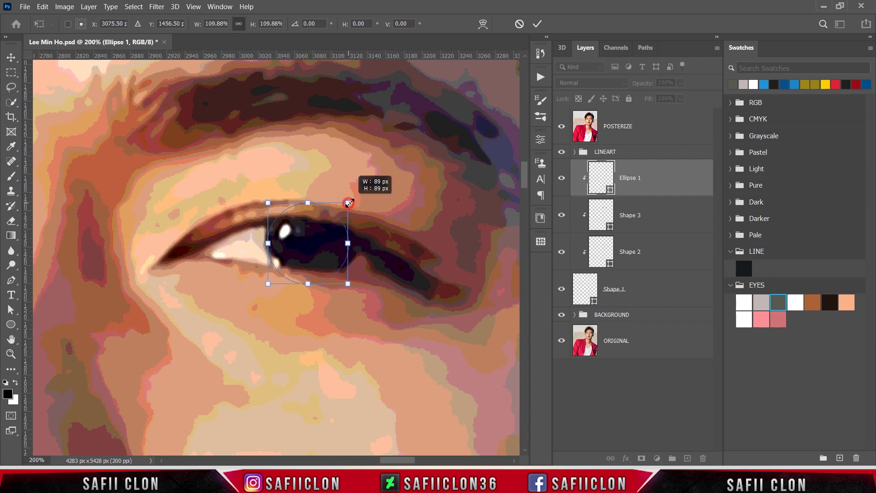
pyautogui.click(537, 23)
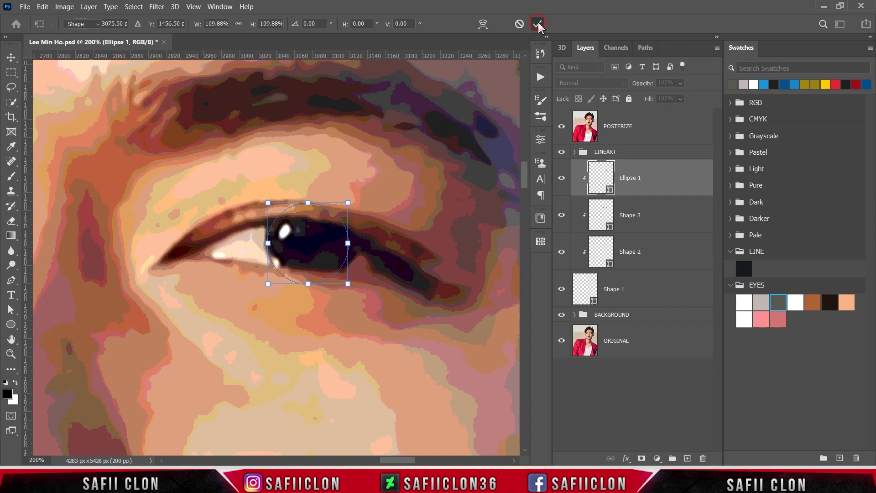
# - Hide the posterized photo and duplicate the Ellipse 1 layer three times
pyautogui.click(562, 127)
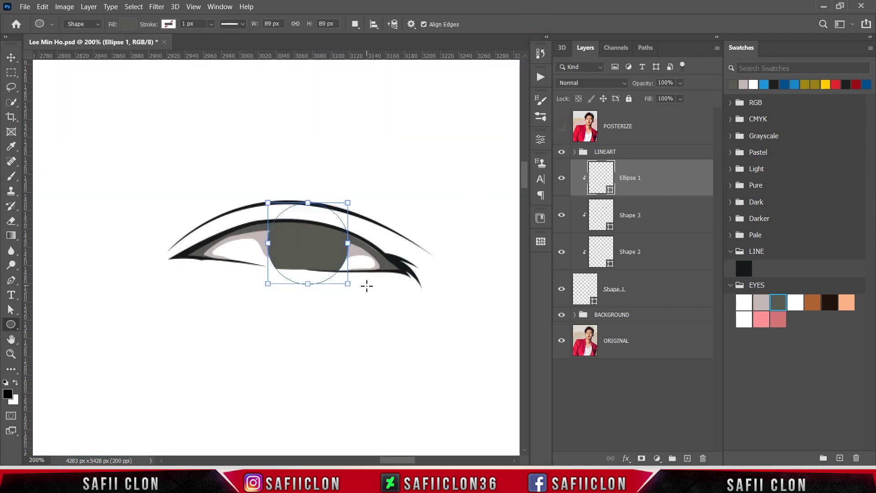
pyautogui.rightClick(652, 180)
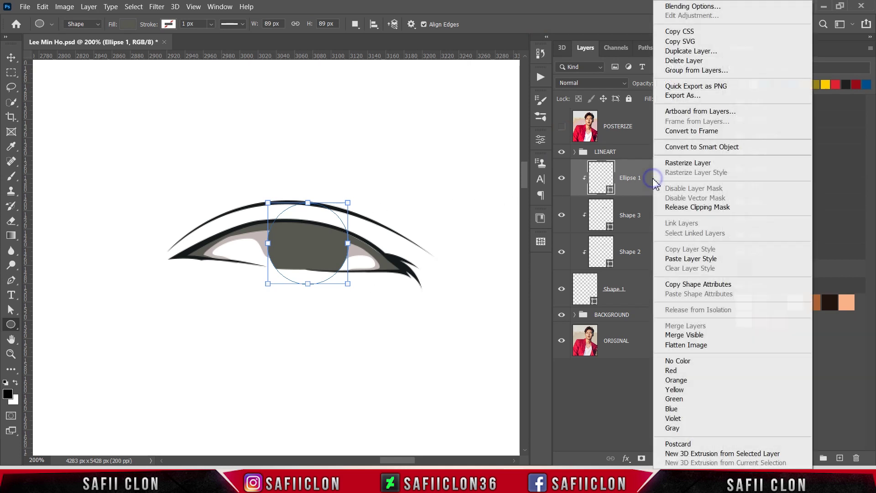
pyautogui.click(680, 51)
pyautogui.click(535, 128)
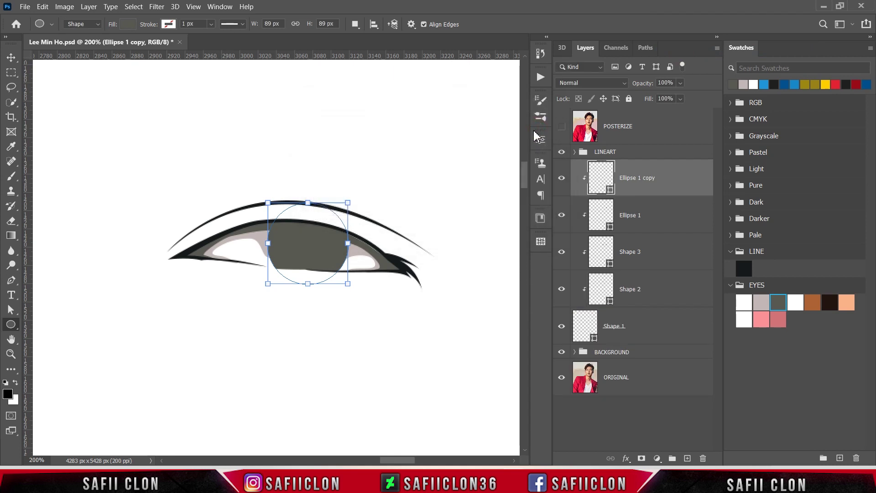
pyautogui.rightClick(657, 178)
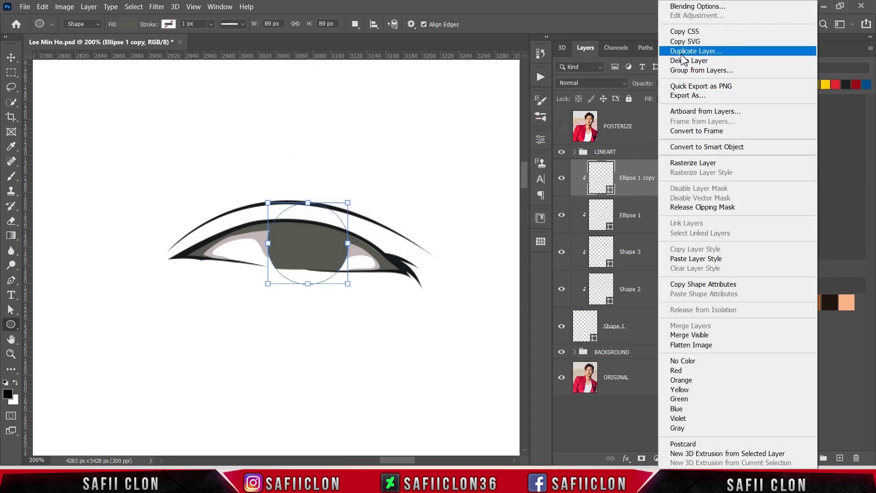
pyautogui.click(682, 51)
pyautogui.click(529, 127)
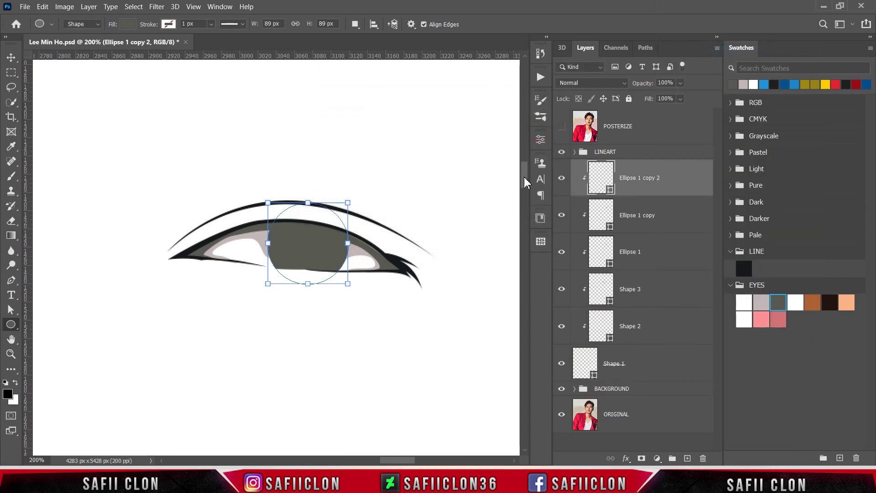
pyautogui.rightClick(655, 173)
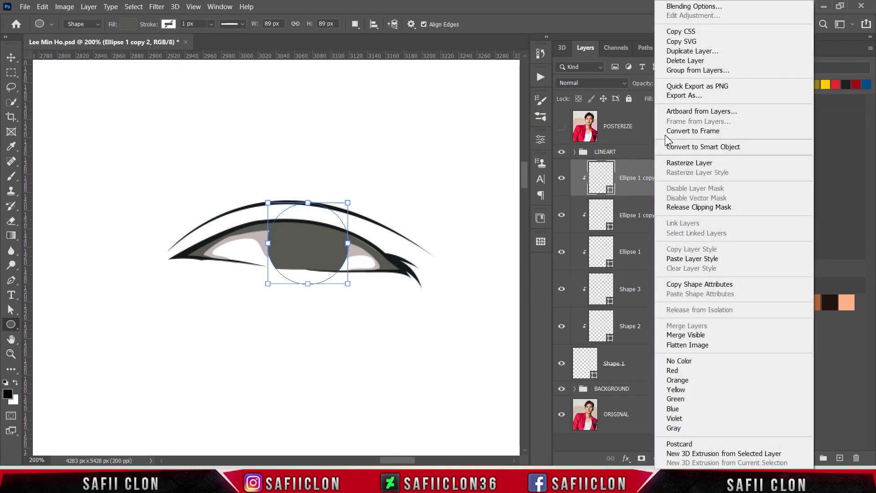
pyautogui.click(681, 54)
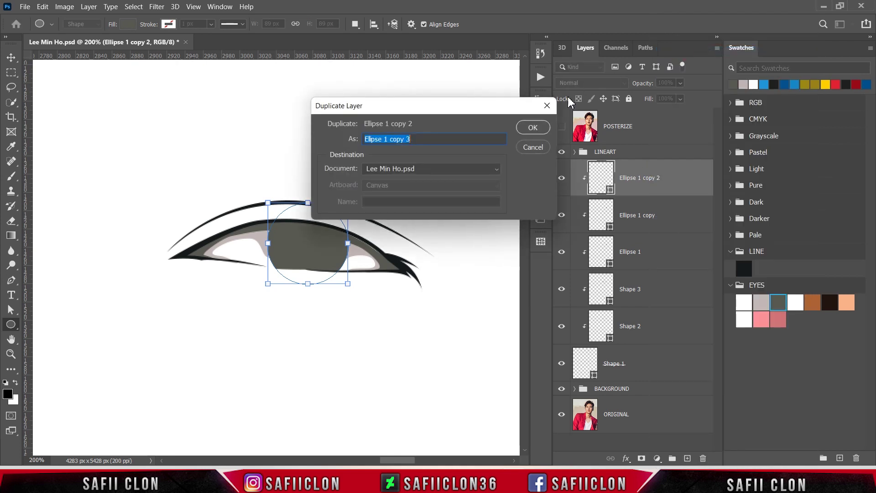
pyautogui.click(533, 128)
# - Rename the top copy to Ellipse 1 and the next copy to Ellipse 2
pyautogui.doubleClick(650, 180)
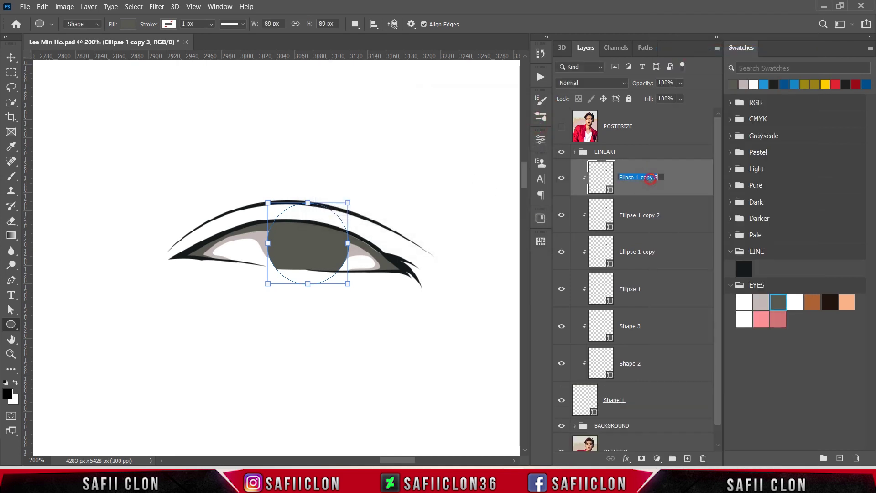
pyautogui.moveTo(658, 177); pyautogui.dragTo(637, 177)
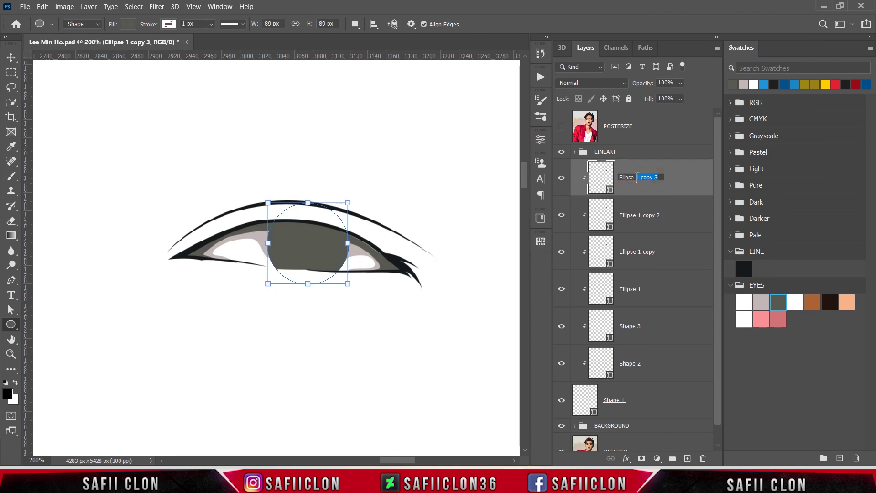
pyautogui.press('BackSpace')
pyautogui.click(678, 179)
pyautogui.click(647, 220)
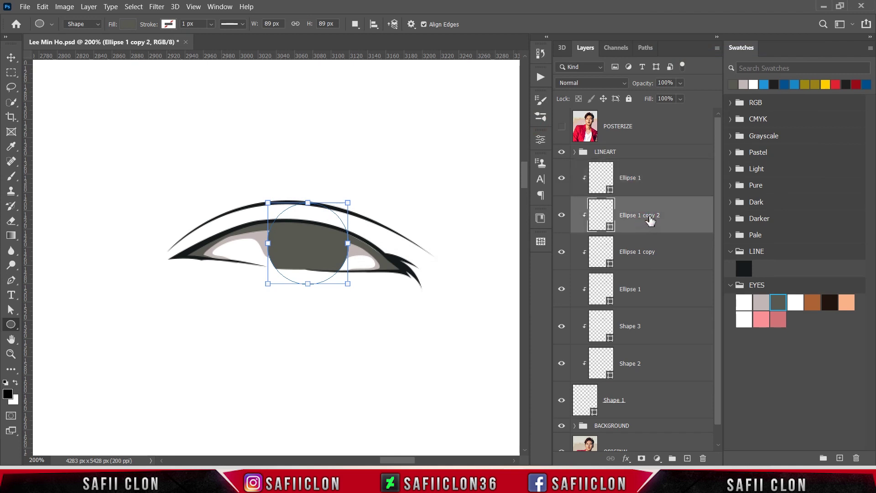
pyautogui.doubleClick(649, 215)
pyautogui.moveTo(659, 215); pyautogui.dragTo(639, 215)
pyautogui.write('2')
pyautogui.press('Return')
# - Rename the lower layers Ellipse 3 and Ellipse 4, and hide the top Ellipse 1 layer
pyautogui.click(643, 255)
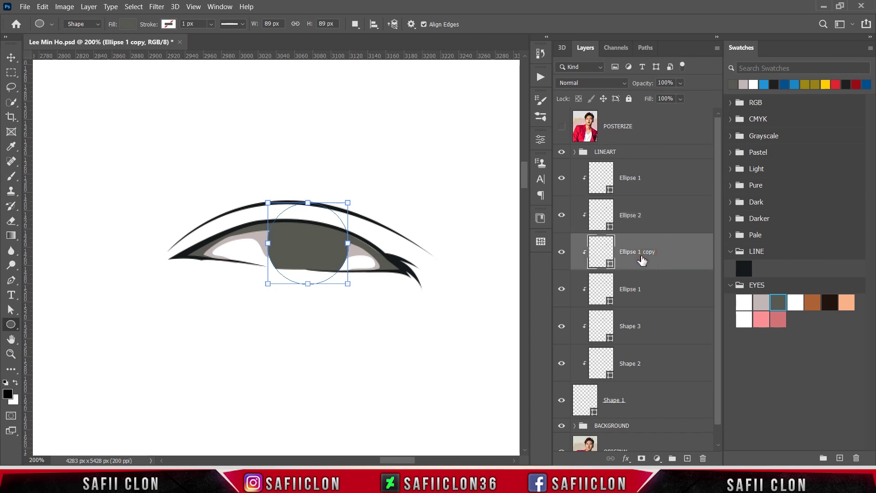
pyautogui.doubleClick(641, 253)
pyautogui.moveTo(655, 252); pyautogui.dragTo(641, 251)
pyautogui.write('3')
pyautogui.press('Return')
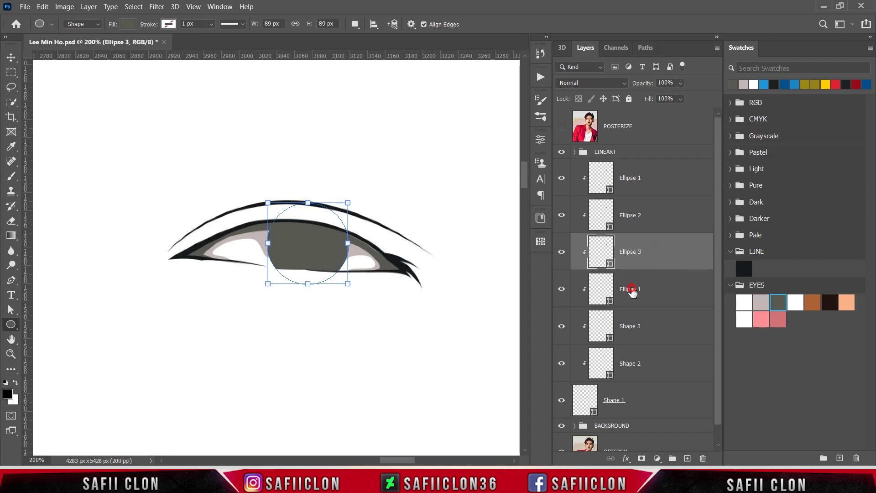
pyautogui.click(639, 291)
pyautogui.doubleClick(641, 291)
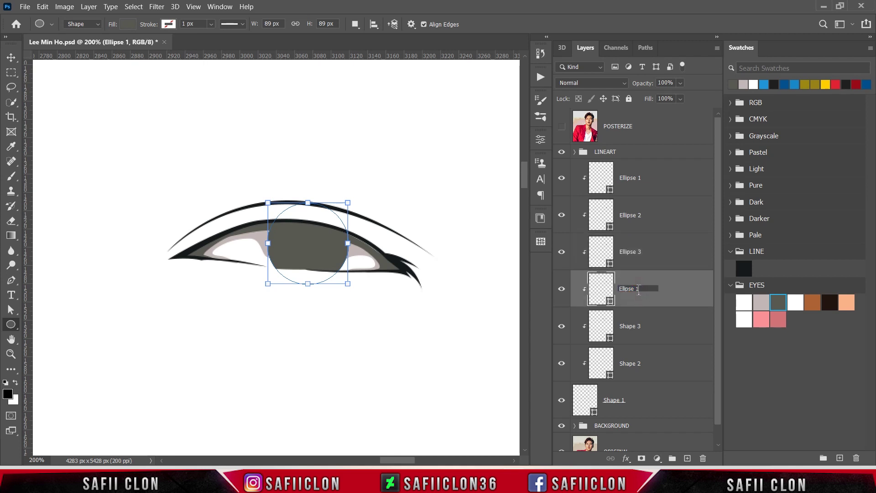
pyautogui.write('4')
pyautogui.click(682, 291)
pyautogui.click(561, 178)
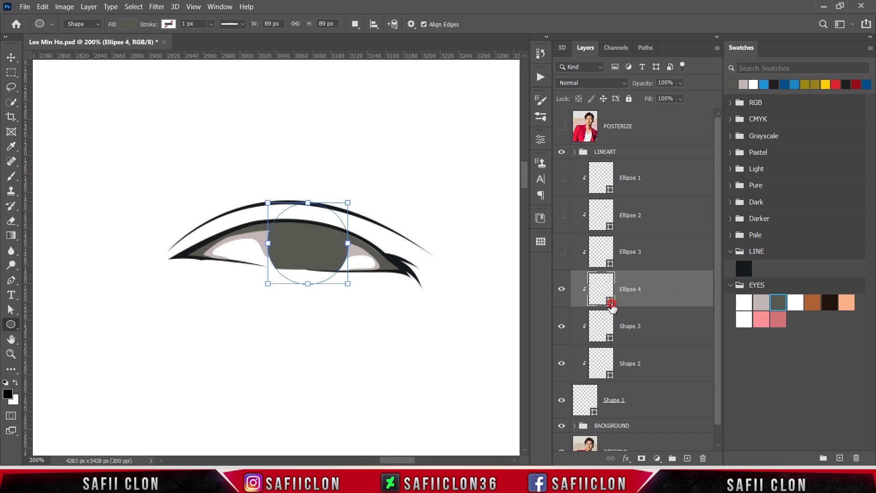
# - Change Ellipse 4's fill to white #ffffff using the EYES swatch
pyautogui.doubleClick(609, 295)
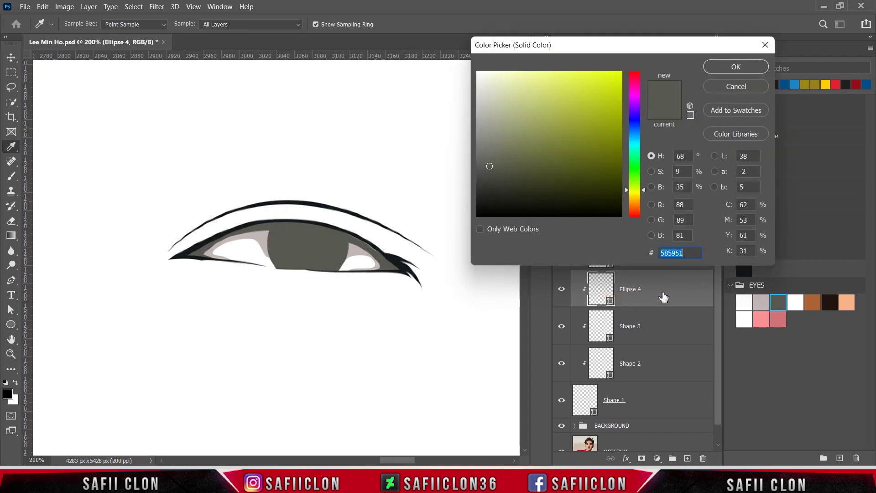
pyautogui.click(795, 303)
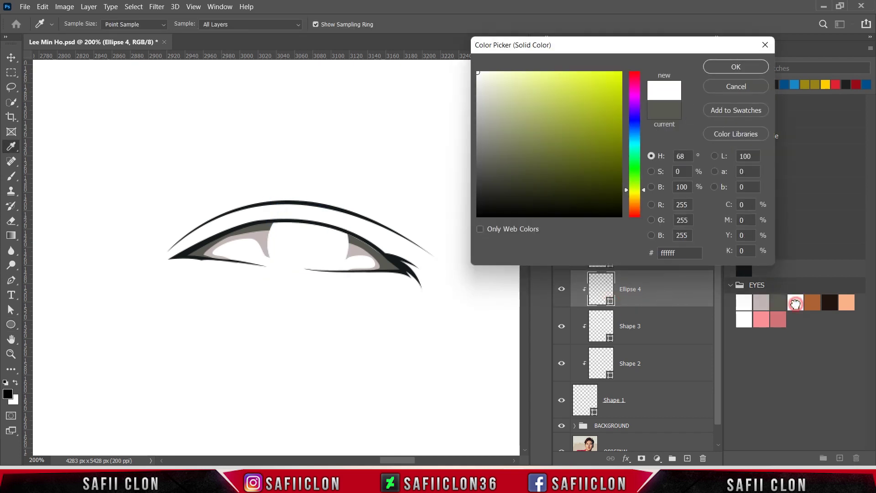
pyautogui.click(736, 68)
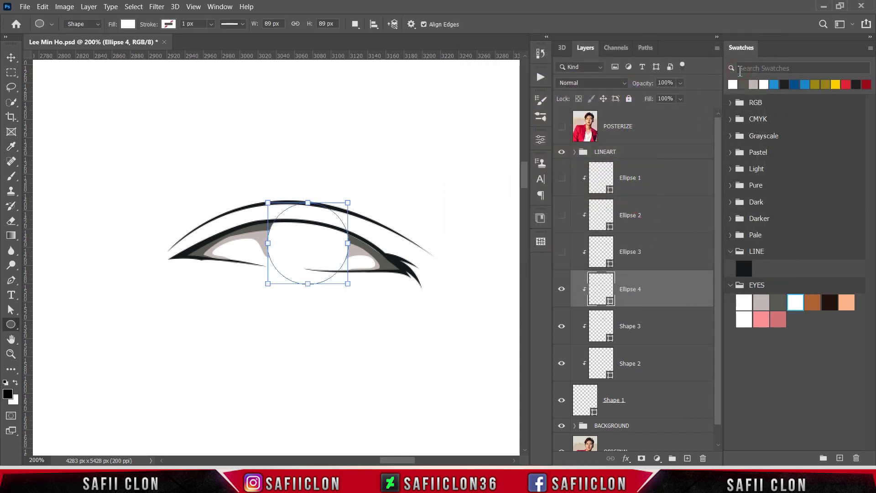
# - Add a Stroke layer style to Ellipse 4 in the sampled eyeliner colour 161a1b
pyautogui.rightClick(663, 291)
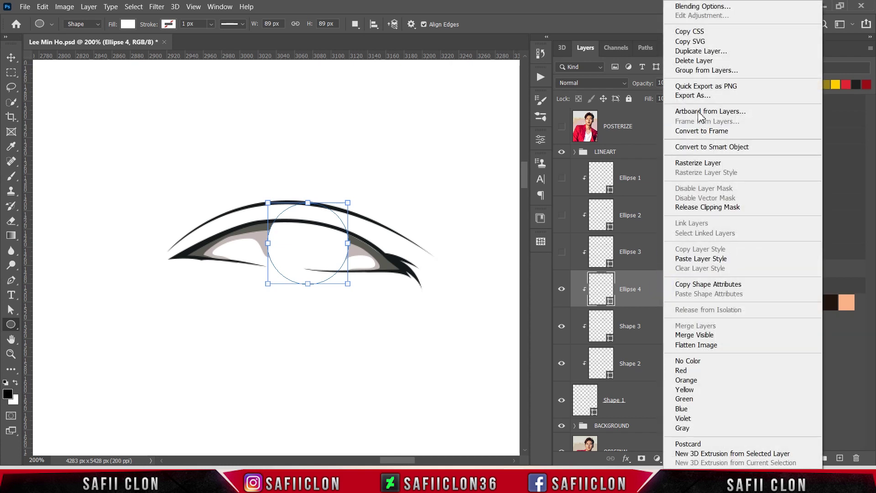
pyautogui.click(705, 8)
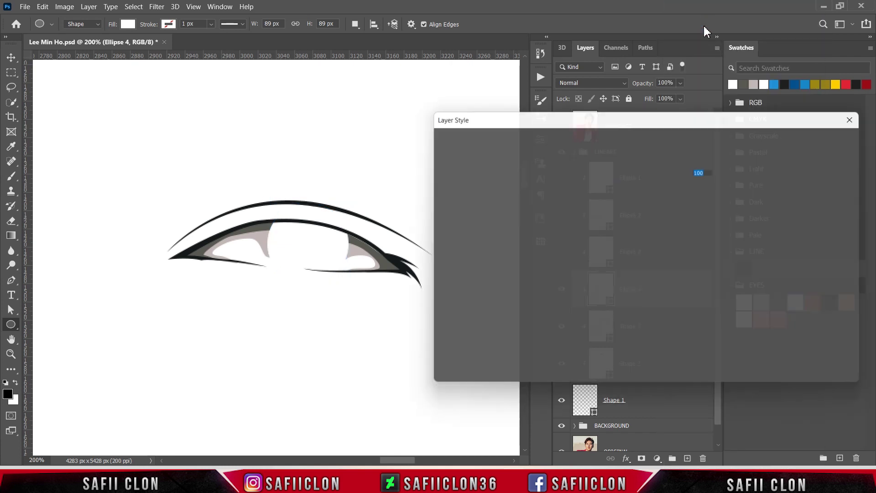
pyautogui.moveTo(554, 112); pyautogui.dragTo(584, 68)
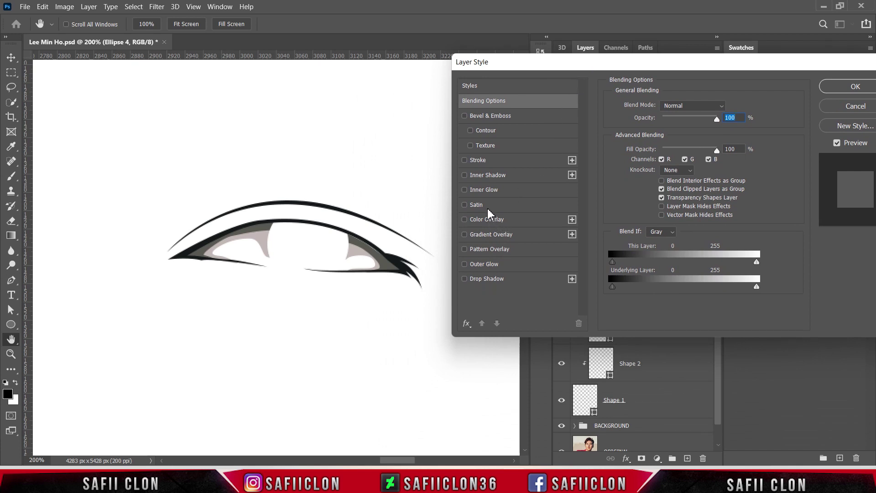
pyautogui.click(481, 163)
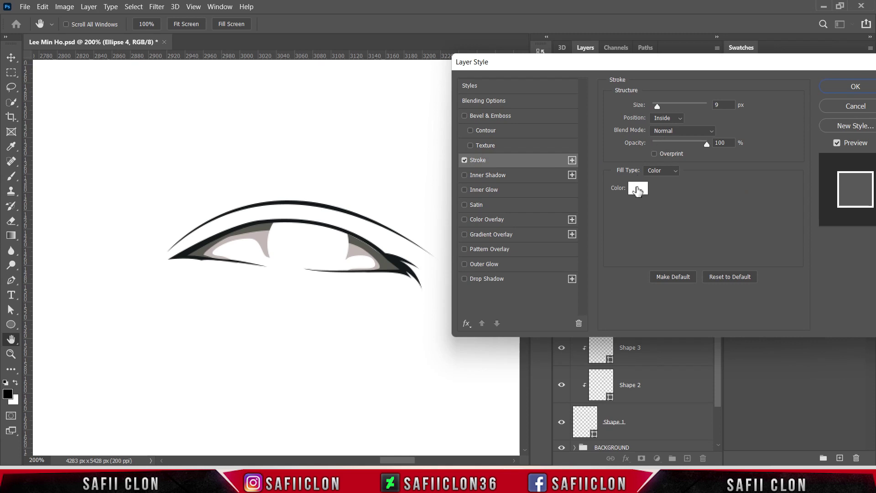
pyautogui.click(638, 189)
pyautogui.click(184, 253)
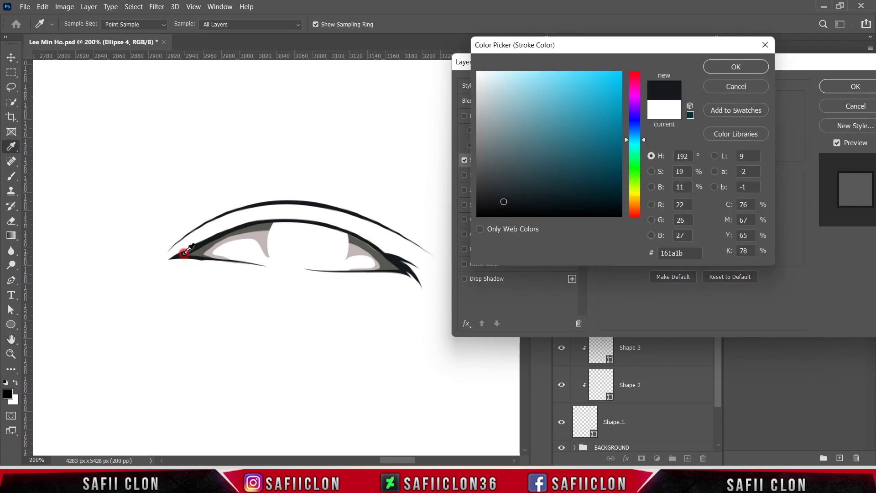
pyautogui.click(736, 67)
# - Set the stroke position to Inside and size to 5 px, then apply it
pyautogui.click(667, 118)
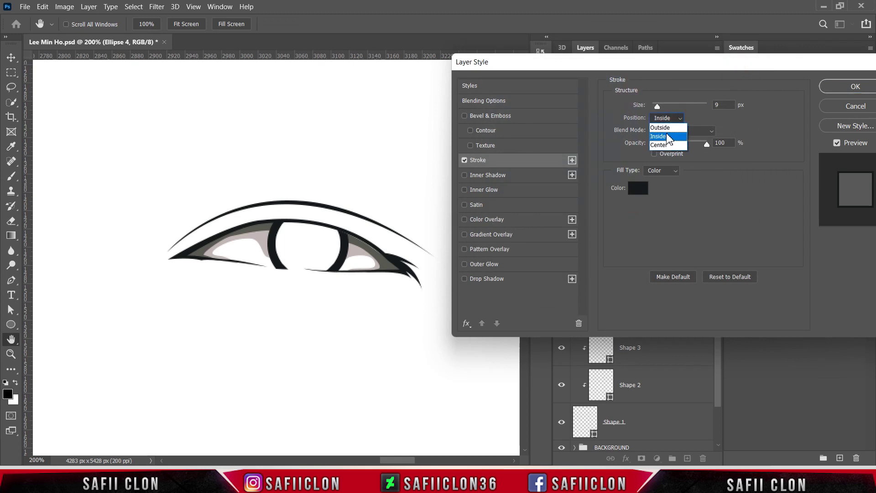
pyautogui.click(666, 135)
pyautogui.moveTo(657, 106); pyautogui.dragTo(655, 106)
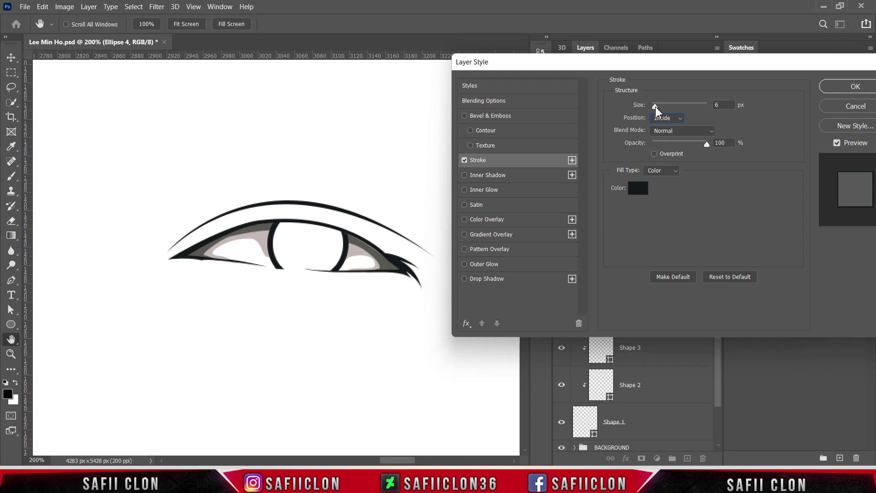
pyautogui.moveTo(655, 106); pyautogui.dragTo(654, 106)
pyautogui.click(852, 86)
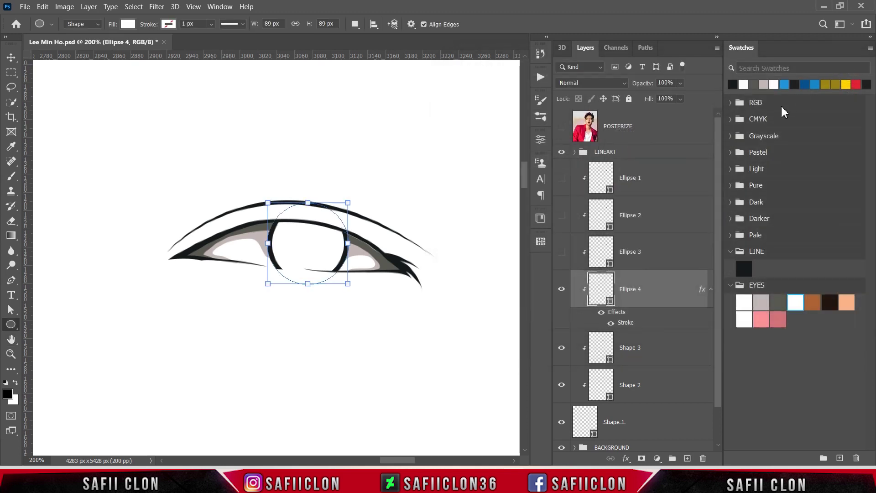
pyautogui.click(562, 289)
# - Show Ellipse 3 and fill it with the brown swatch #ac6235
pyautogui.click(676, 251)
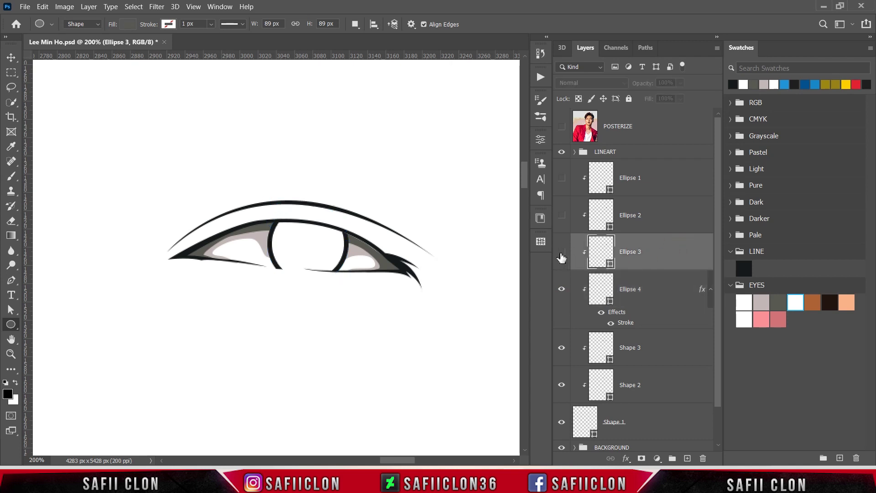
pyautogui.click(561, 252)
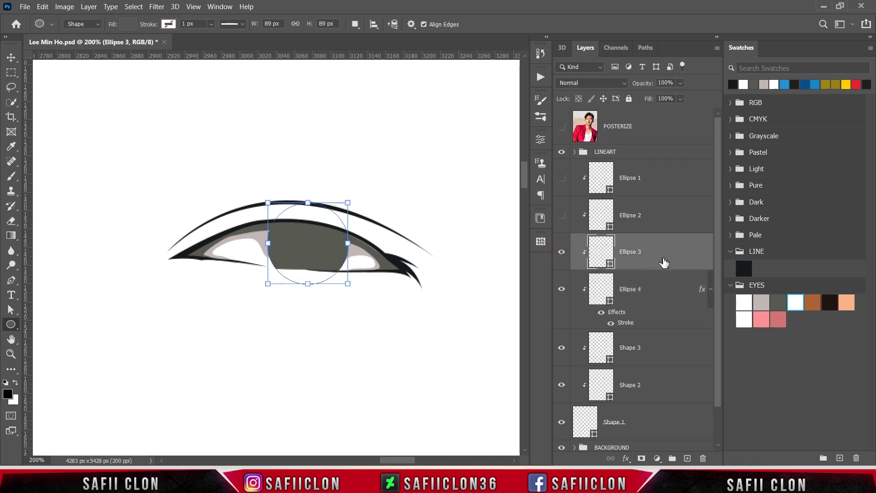
pyautogui.doubleClick(610, 265)
pyautogui.moveTo(660, 45); pyautogui.dragTo(624, 67)
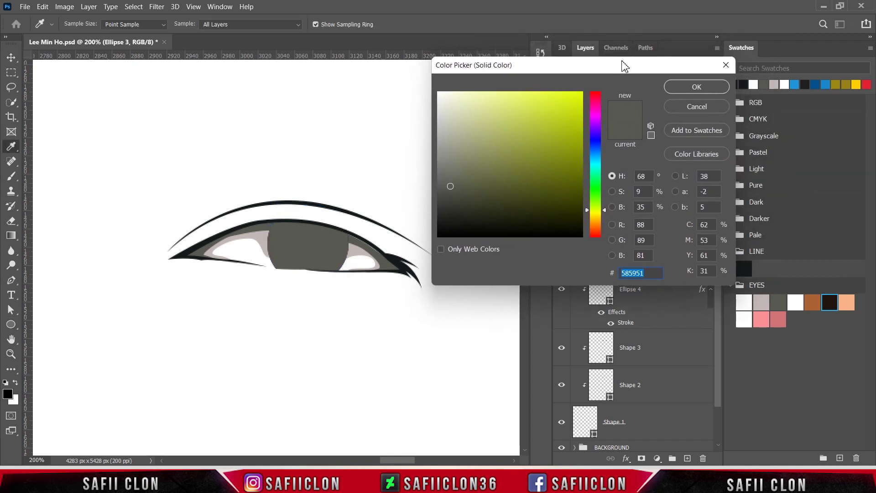
pyautogui.click(815, 304)
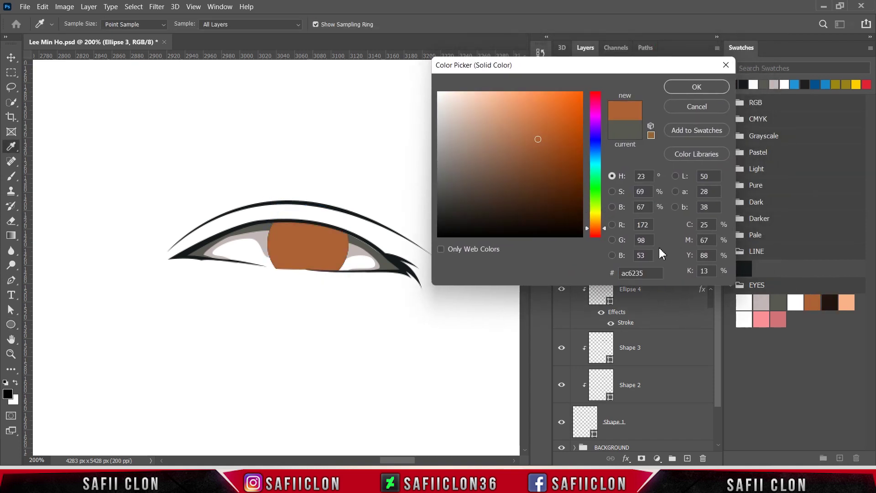
pyautogui.click(696, 86)
# - Shrink the brown iris circle to 73.33 px inside the white ring
pyautogui.hotkey('ctrl', 't')
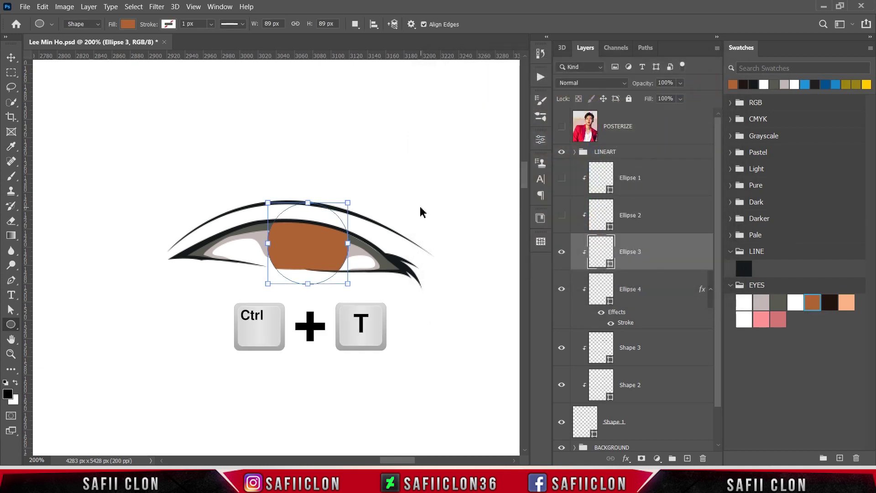
pyautogui.moveTo(348, 202)
pyautogui.mouseDown()
pyautogui.moveTo(342, 208)
pyautogui.moveTo(377, 185)
pyautogui.mouseUp()
pyautogui.hotkey('ctrl', '+')
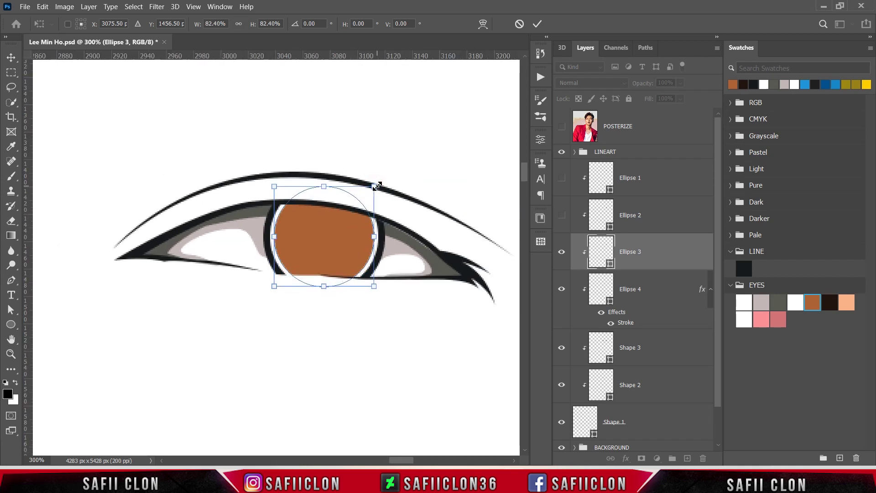
pyautogui.click(538, 24)
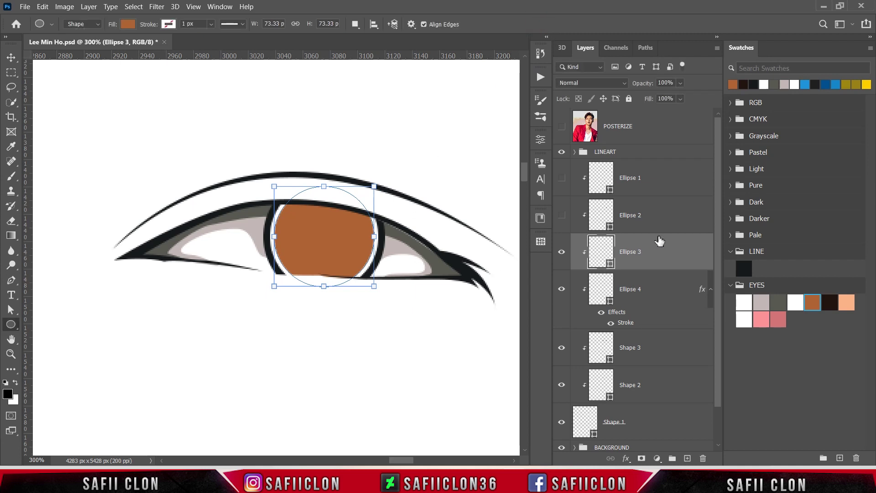
# - Show Ellipse 2 and fill it with dark brown #20140e
pyautogui.click(667, 216)
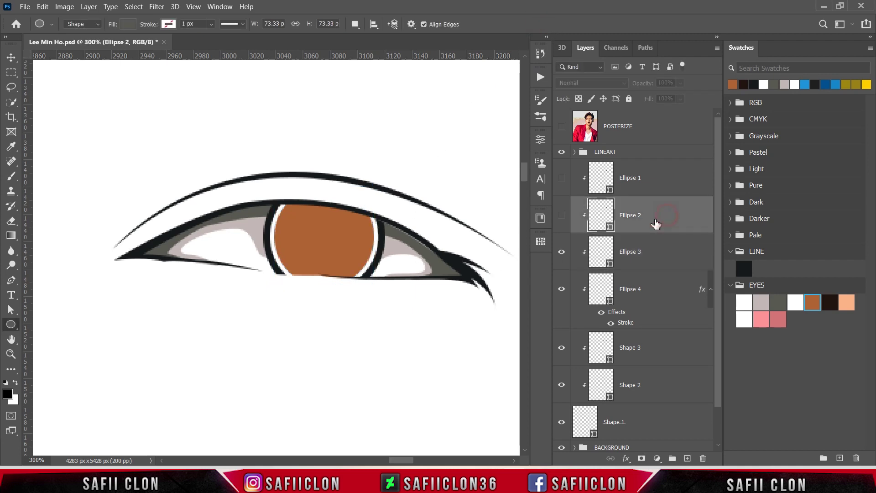
pyautogui.click(562, 216)
pyautogui.doubleClick(610, 230)
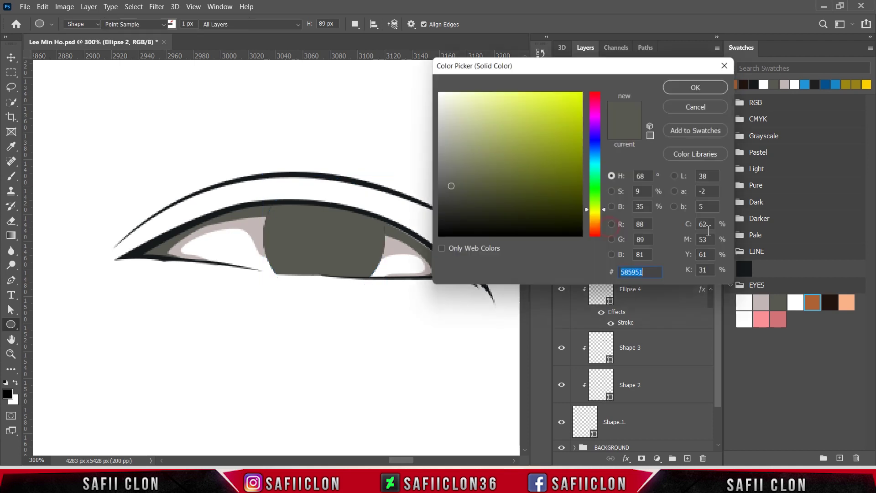
pyautogui.click(829, 302)
pyautogui.click(696, 90)
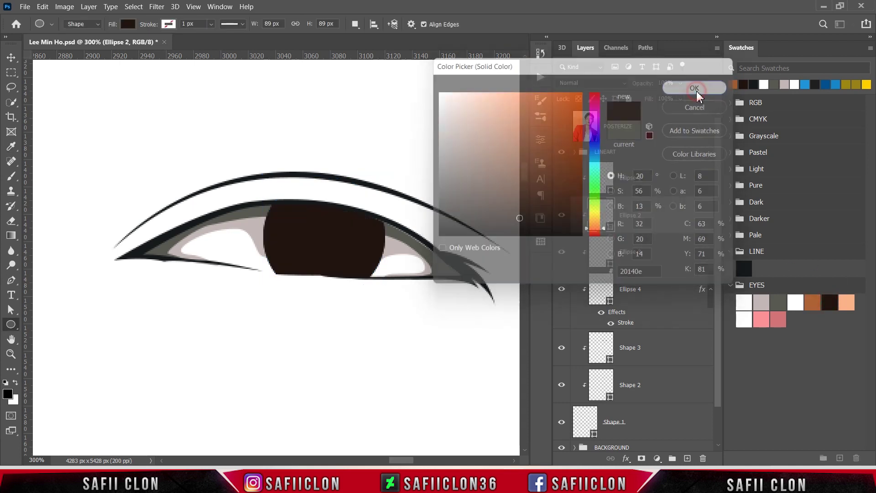
# - Shrink the pupil circle to 39 × 39 px in the centre of the iris
pyautogui.hotkey('ctrl', 't')
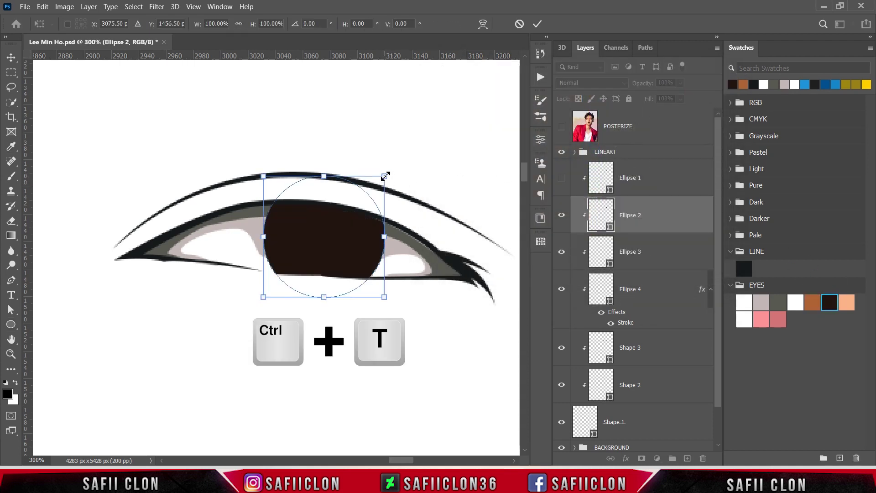
pyautogui.moveTo(385, 176); pyautogui.dragTo(358, 194)
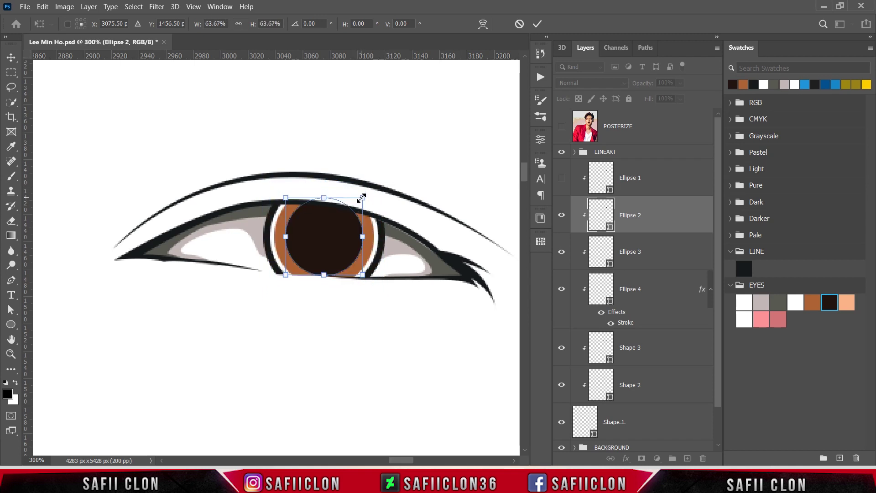
pyautogui.moveTo(362, 197); pyautogui.dragTo(349, 208)
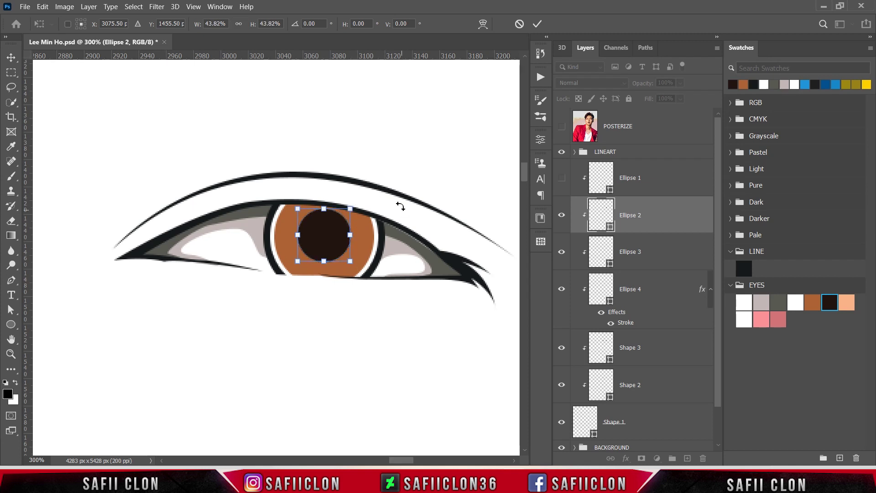
pyautogui.click(537, 23)
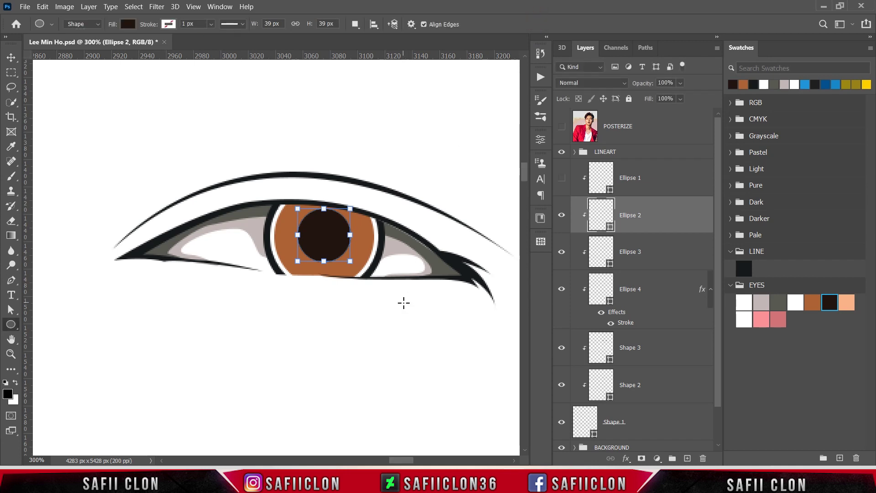
# - Show Ellipse 1, fill it with dark brown, and add a layer mask
pyautogui.click(657, 178)
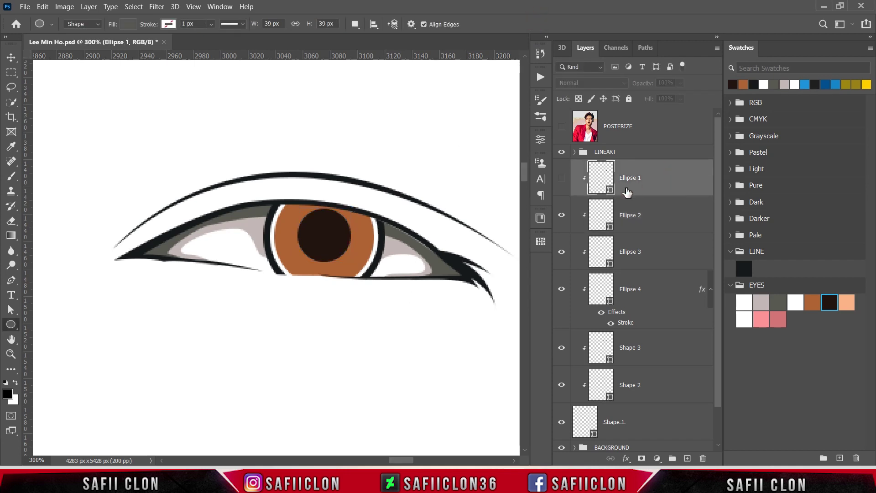
pyautogui.click(561, 178)
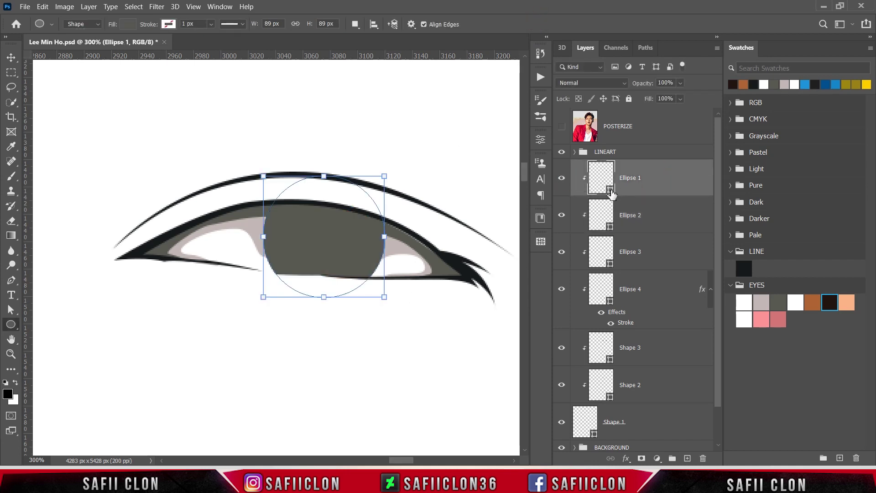
pyautogui.doubleClick(612, 193)
pyautogui.click(829, 302)
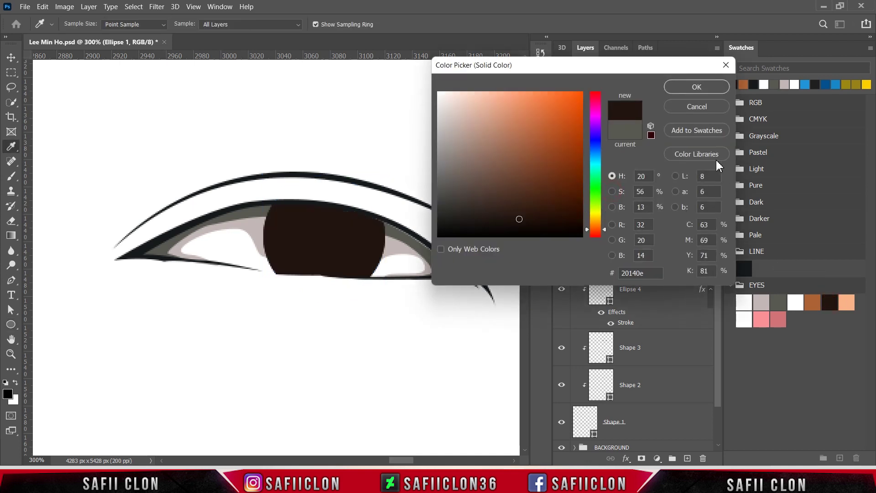
pyautogui.click(696, 87)
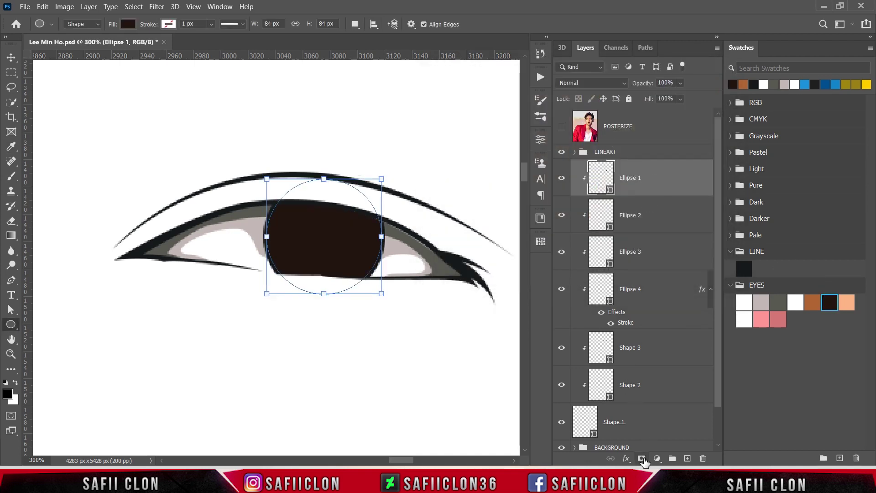
pyautogui.click(641, 458)
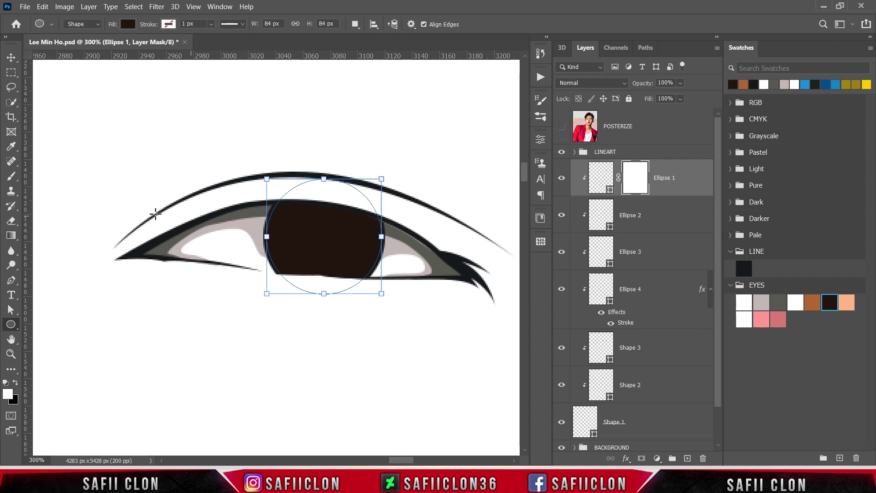
# - Set up a small soft black Brush at 9% opacity
pyautogui.rightClick(11, 176)
pyautogui.click(50, 175)
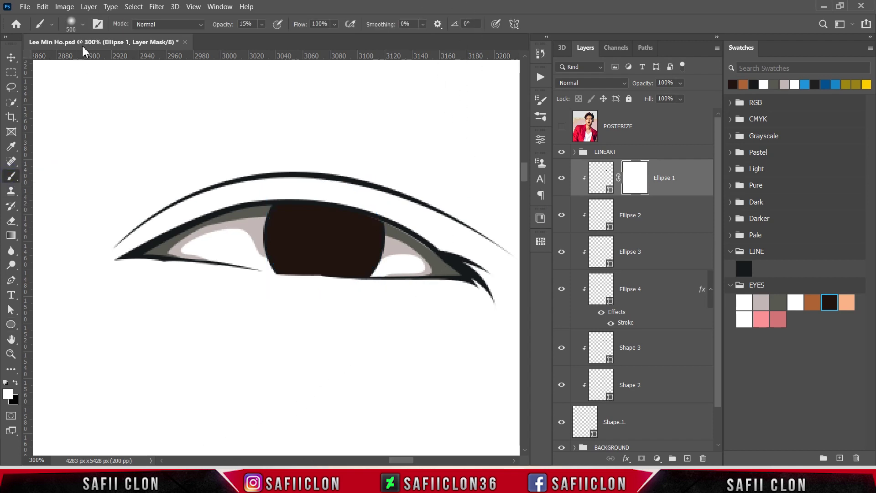
pyautogui.click(82, 24)
pyautogui.moveTo(129, 61); pyautogui.dragTo(79, 59)
pyautogui.click(83, 26)
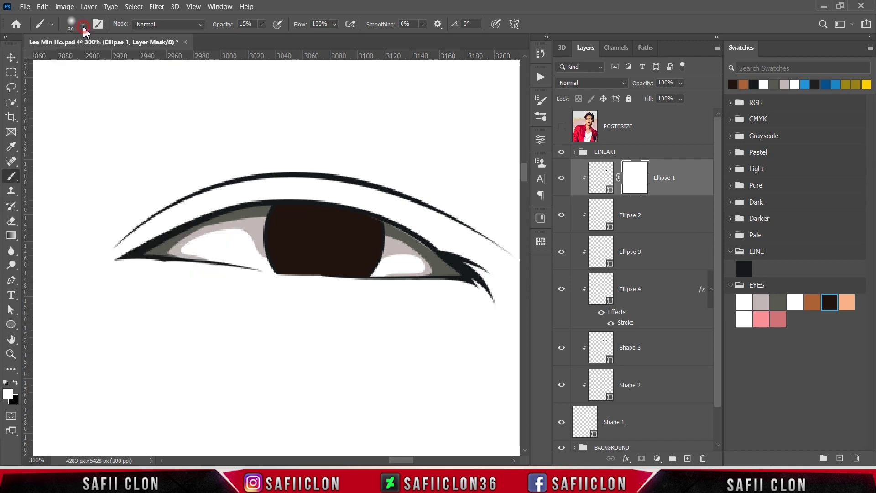
pyautogui.click(262, 24)
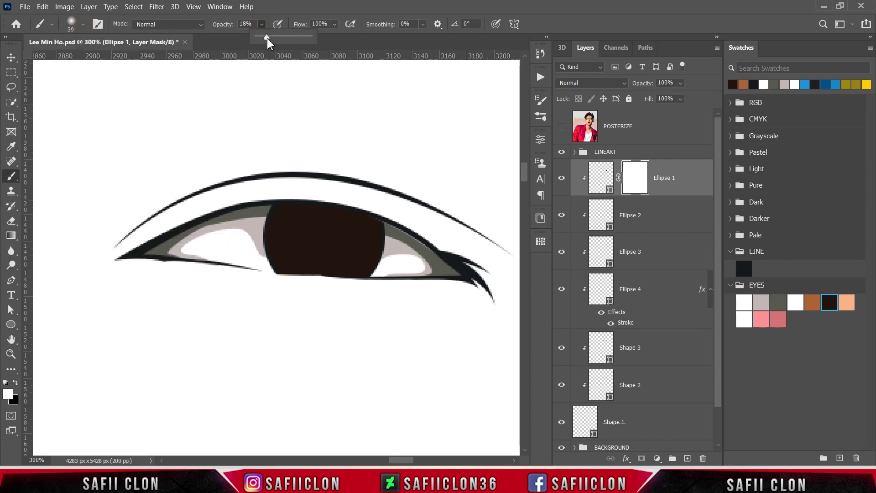
pyautogui.click(262, 25)
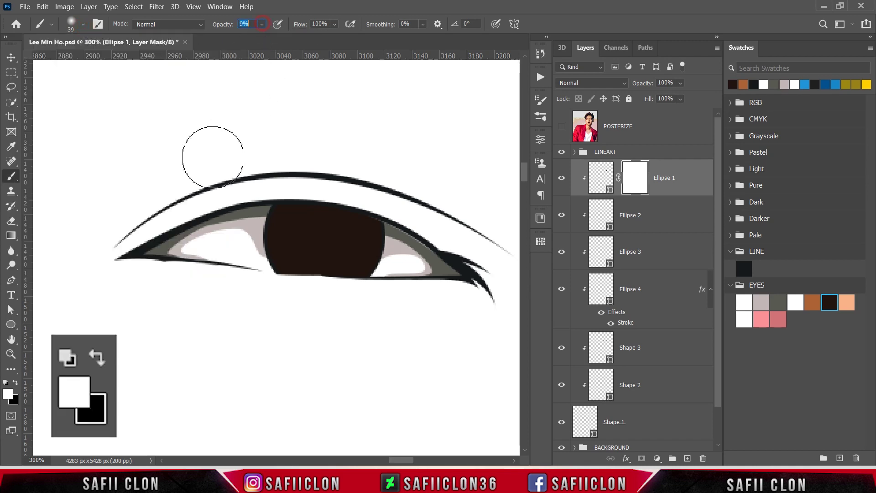
pyautogui.click(15, 383)
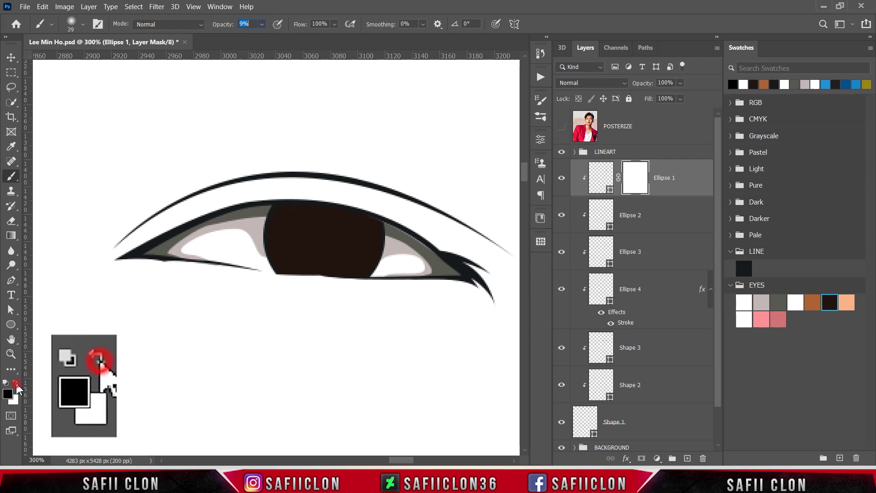
# - Paint the mask to reveal a lighter brown glow in the lower iris, then load Ellipse 3 as a selection
pyautogui.press('[')
pyautogui.press('[')
pyautogui.press('[')
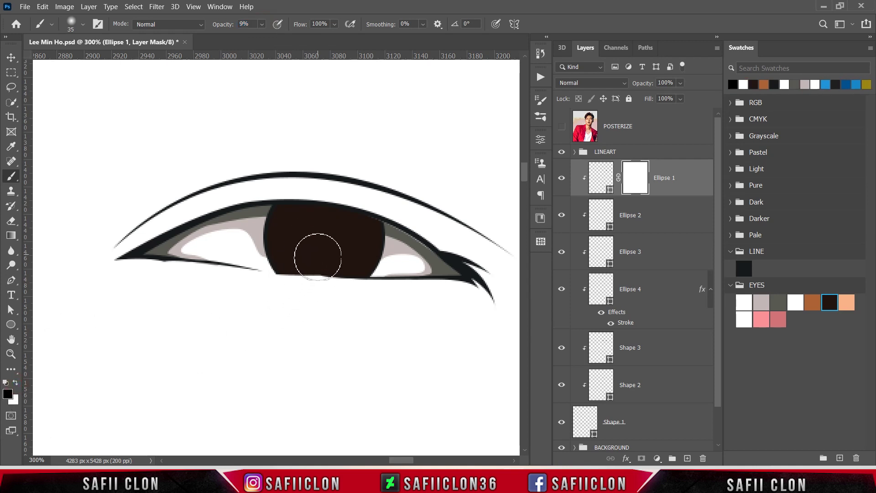
pyautogui.press('[')
pyautogui.press('[')
pyautogui.moveTo(329, 264)
pyautogui.mouseDown()
pyautogui.moveTo(294, 260)
pyautogui.moveTo(356, 261)
pyautogui.moveTo(294, 258)
pyautogui.moveTo(339, 270)
pyautogui.moveTo(329, 256)
pyautogui.moveTo(364, 248)
pyautogui.moveTo(275, 234)
pyautogui.moveTo(344, 263)
pyautogui.moveTo(327, 271)
pyautogui.moveTo(302, 261)
pyautogui.mouseUp()
pyautogui.press(']')
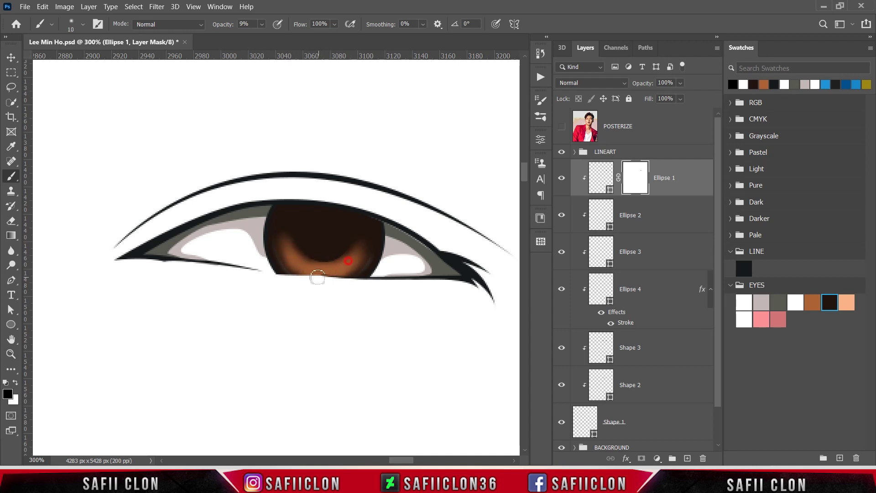
pyautogui.click(288, 245)
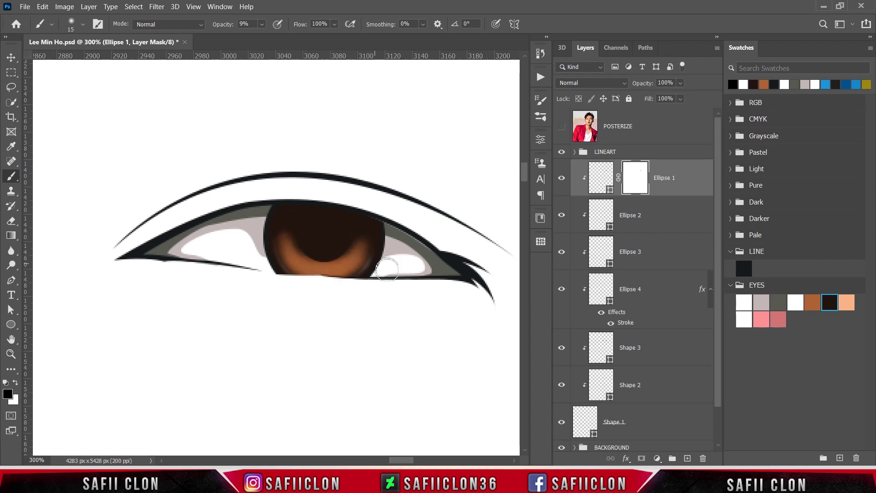
pyautogui.click(562, 252)
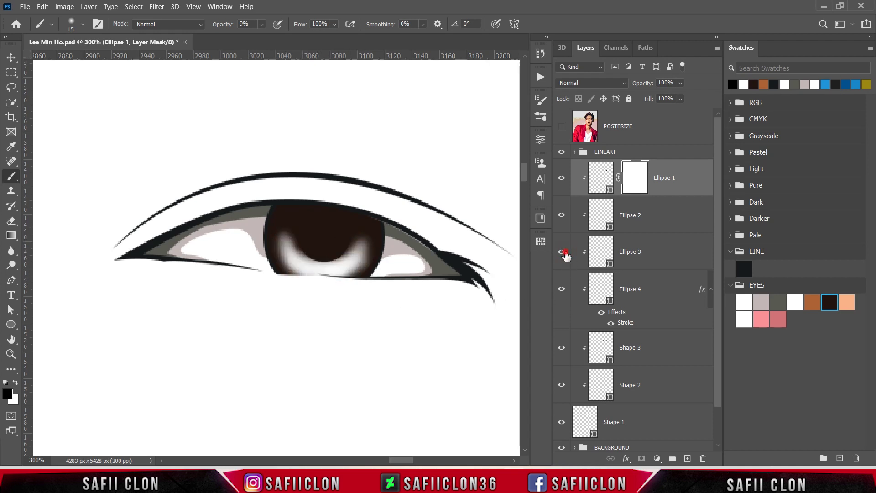
pyautogui.keyDown('ctrl'); pyautogui.click(600, 256); pyautogui.keyUp('ctrl')
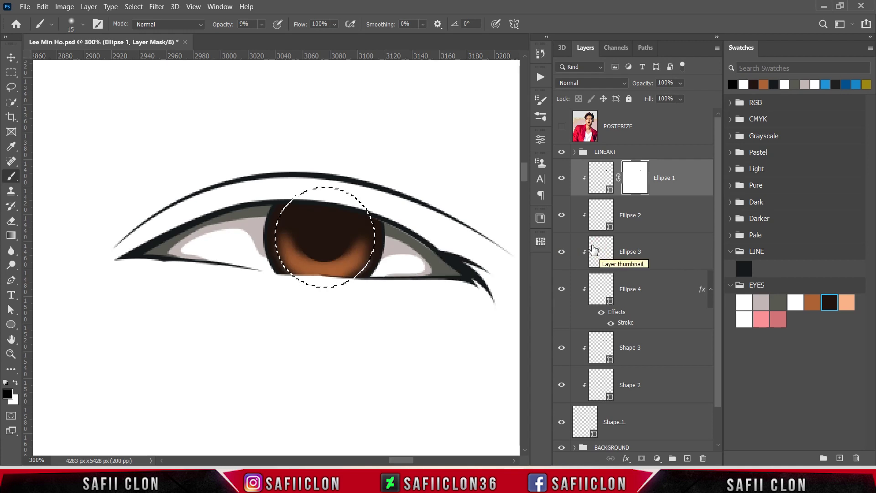
# - Invert the iris selection and paint Ellipse 1's mask along the iris's left and right edges
pyautogui.click(134, 6)
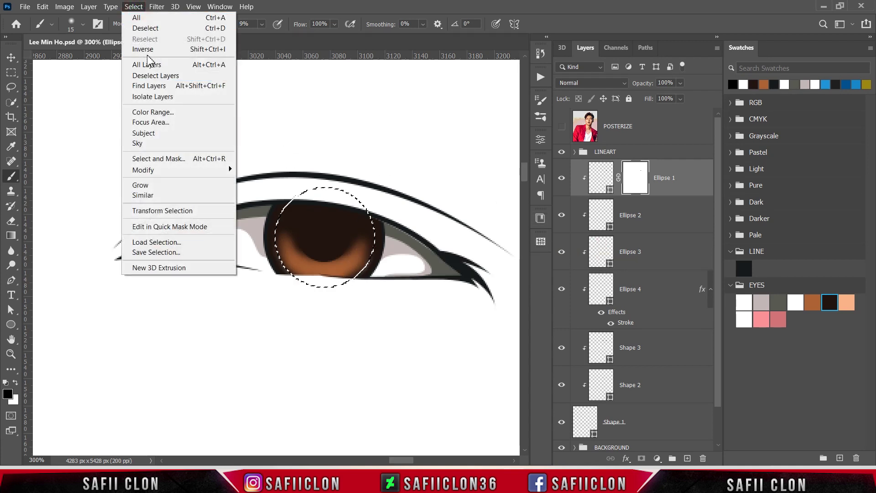
pyautogui.click(143, 50)
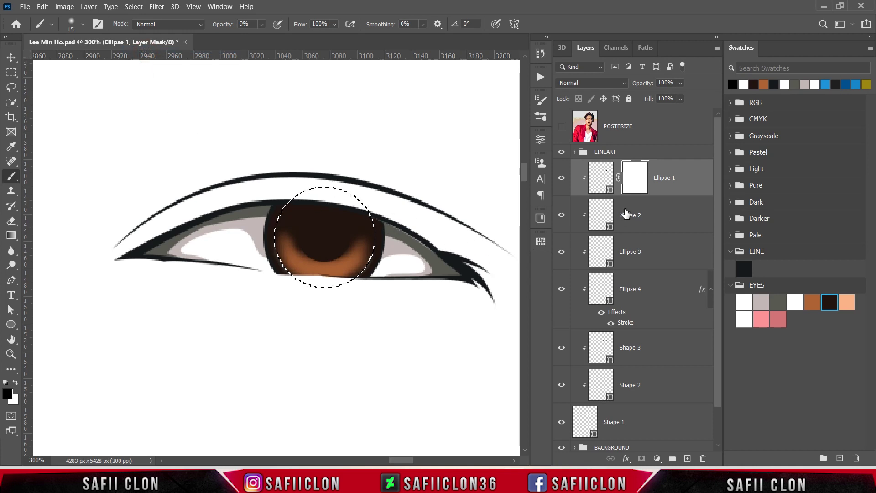
pyautogui.click(635, 178)
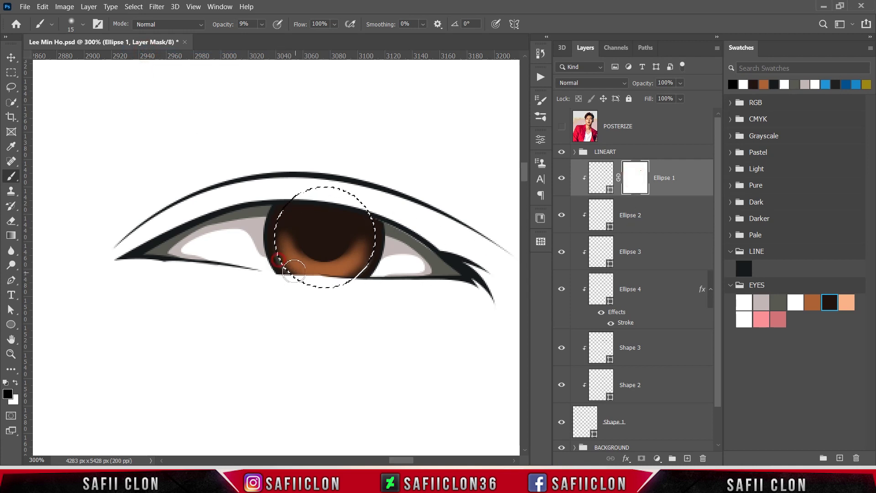
pyautogui.moveTo(270, 249)
pyautogui.mouseDown()
pyautogui.moveTo(281, 274)
pyautogui.moveTo(274, 264)
pyautogui.mouseUp()
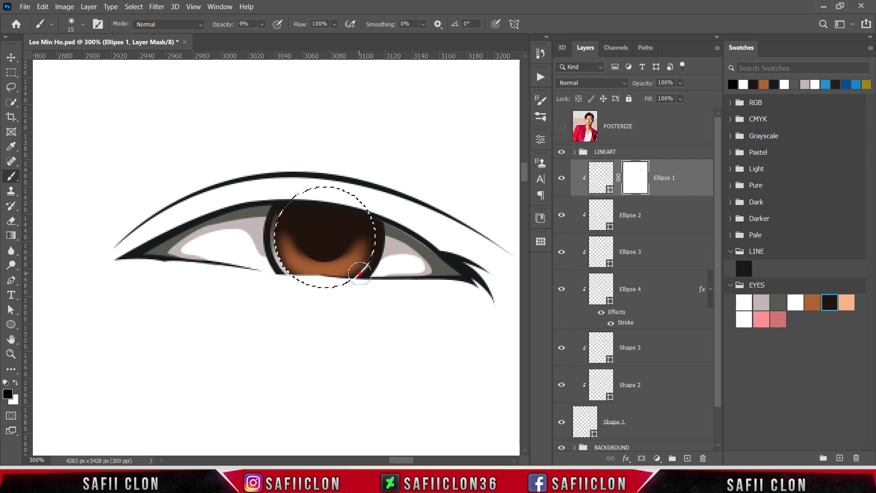
pyautogui.moveTo(352, 285)
pyautogui.mouseDown()
pyautogui.moveTo(372, 270)
pyautogui.moveTo(376, 239)
pyautogui.mouseUp()
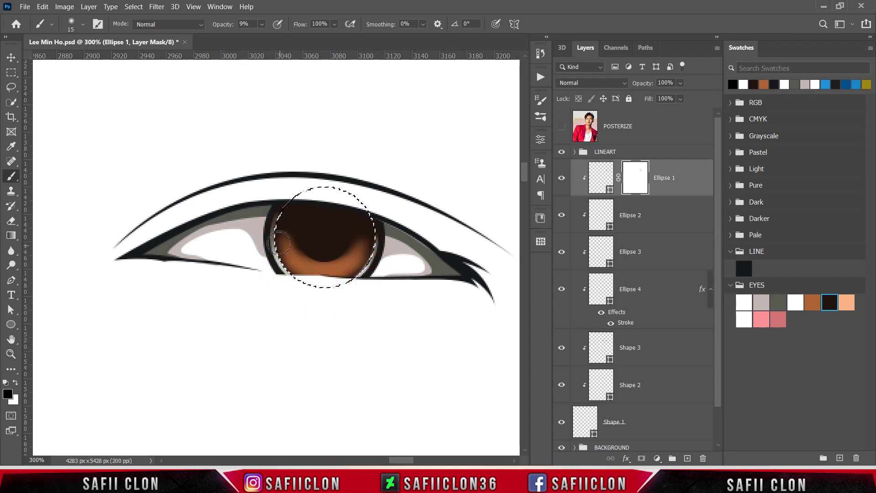
pyautogui.moveTo(275, 237); pyautogui.dragTo(279, 274)
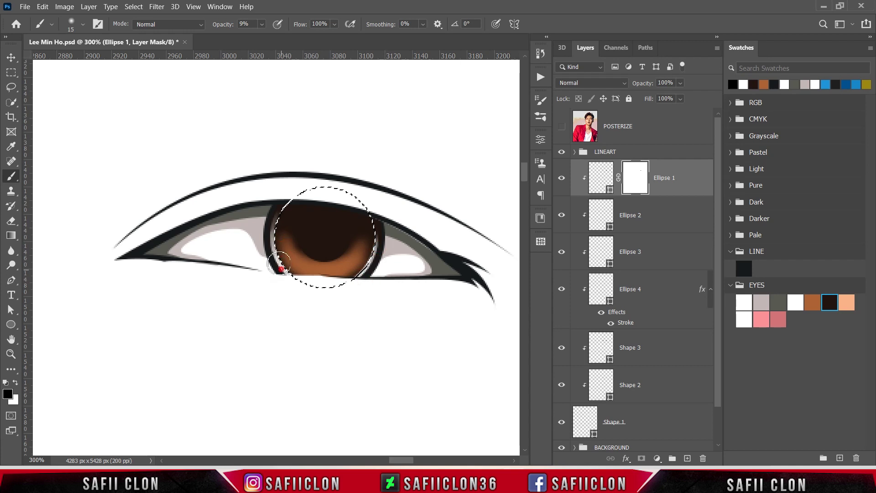
# - Deselect and softly shade the right and lower iris edge on the mask
pyautogui.hotkey('ctrl', 'd')
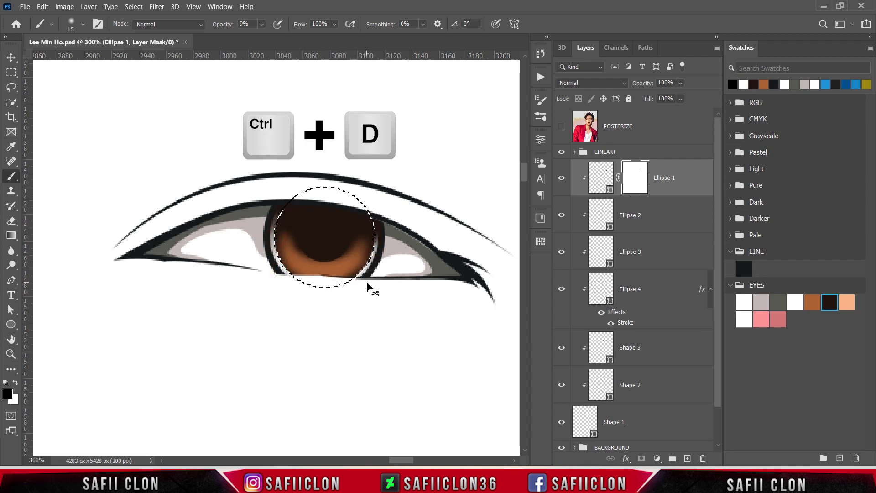
pyautogui.hotkey('ctrl', 'd')
pyautogui.click(377, 241)
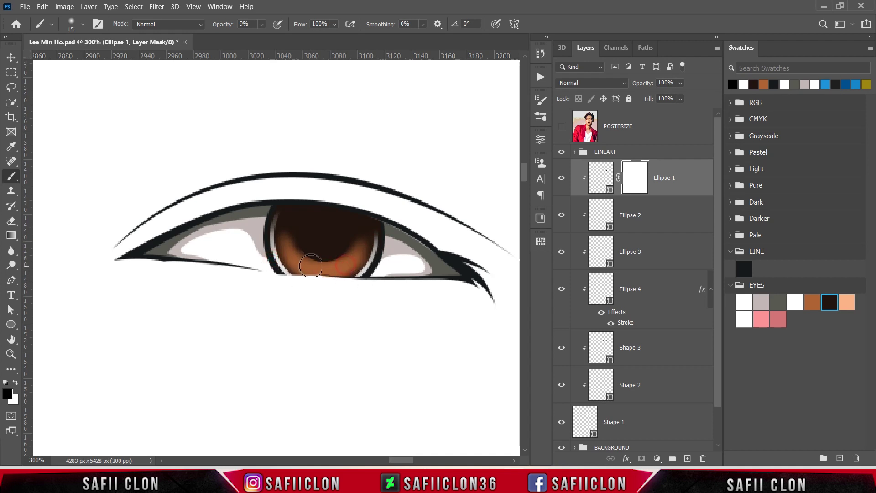
pyautogui.moveTo(328, 269); pyautogui.dragTo(292, 261)
# - Start a new-layer Pen shape curving along the lower iris for the crescent highlight
pyautogui.click(563, 179)
pyautogui.click(562, 178)
pyautogui.click(11, 280)
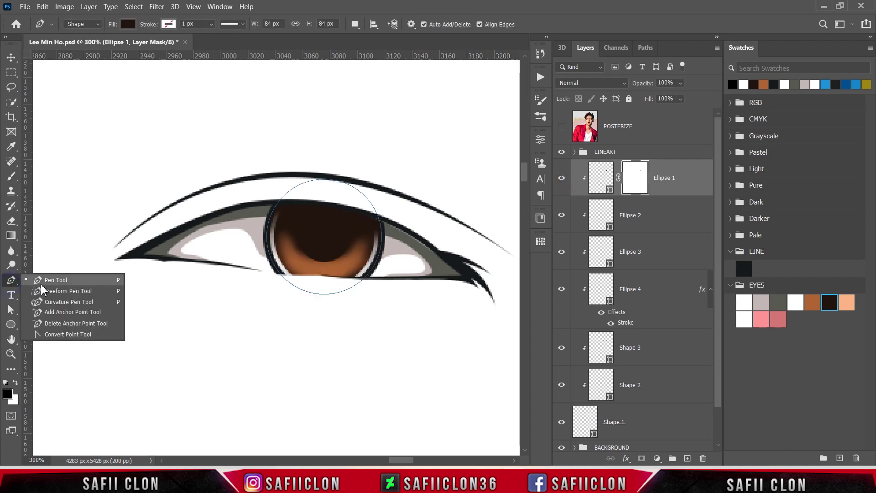
pyautogui.click(44, 281)
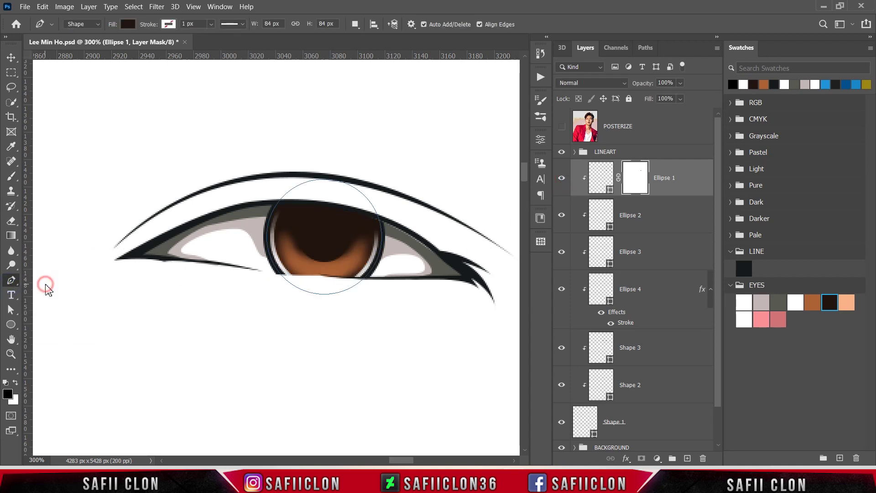
pyautogui.click(355, 25)
pyautogui.click(365, 36)
pyautogui.click(358, 251)
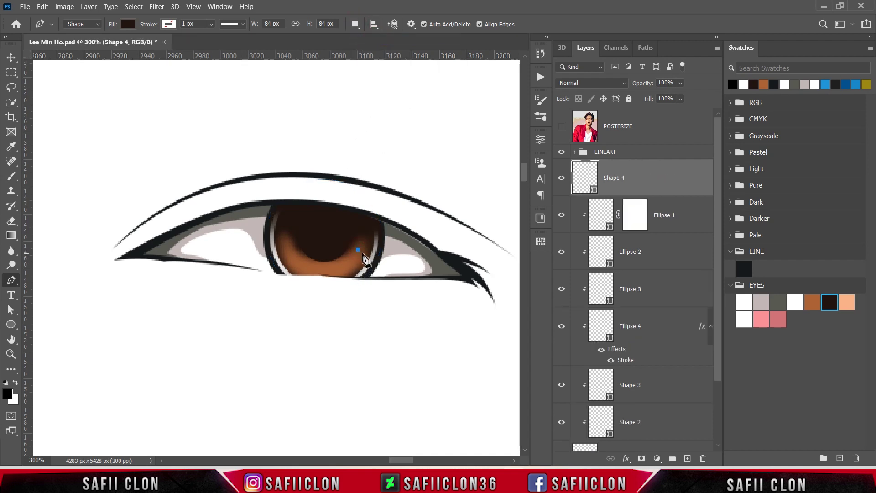
pyautogui.click(364, 260)
pyautogui.moveTo(335, 272)
pyautogui.mouseDown()
pyautogui.moveTo(317, 273)
pyautogui.moveTo(332, 280)
pyautogui.moveTo(358, 250)
pyautogui.moveTo(366, 264)
pyautogui.mouseUp()
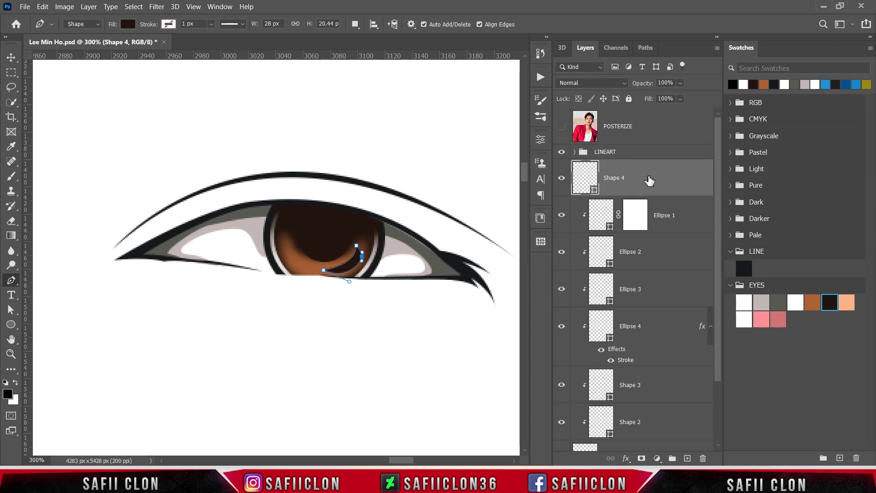
# - Fill Shape 4 with the peach swatch and move it under Ellipse 1 to clip it
pyautogui.doubleClick(595, 193)
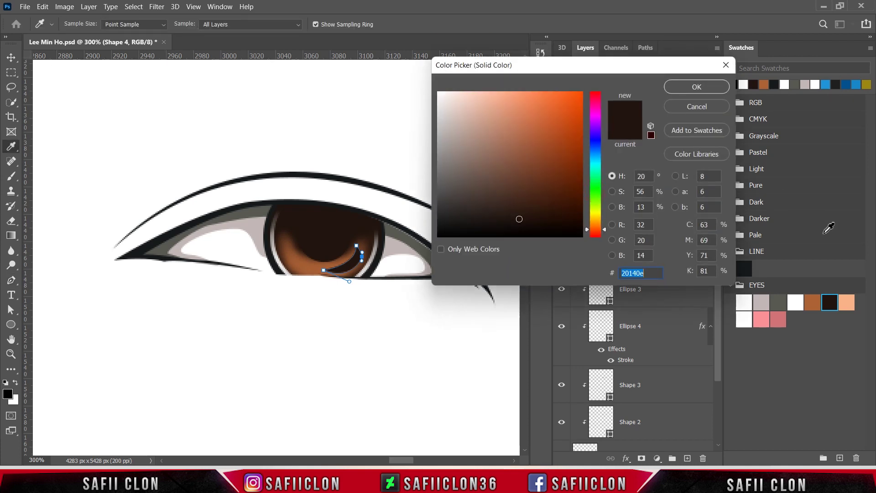
pyautogui.click(848, 301)
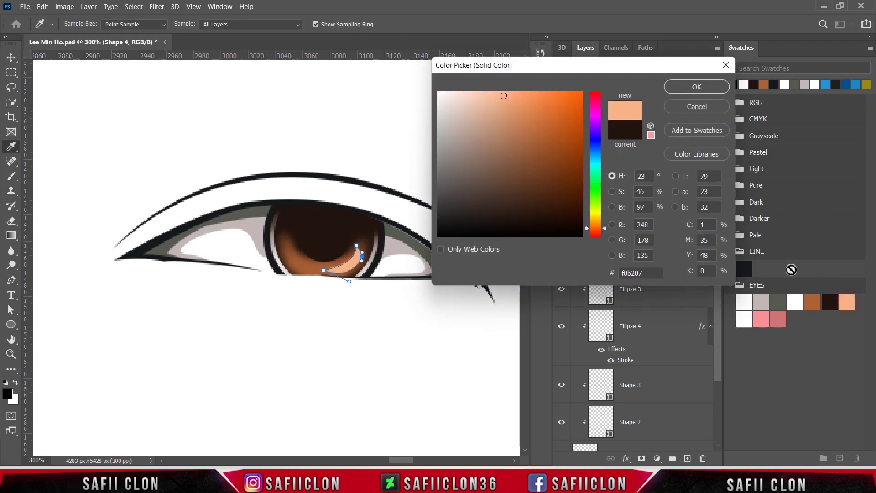
pyautogui.click(690, 87)
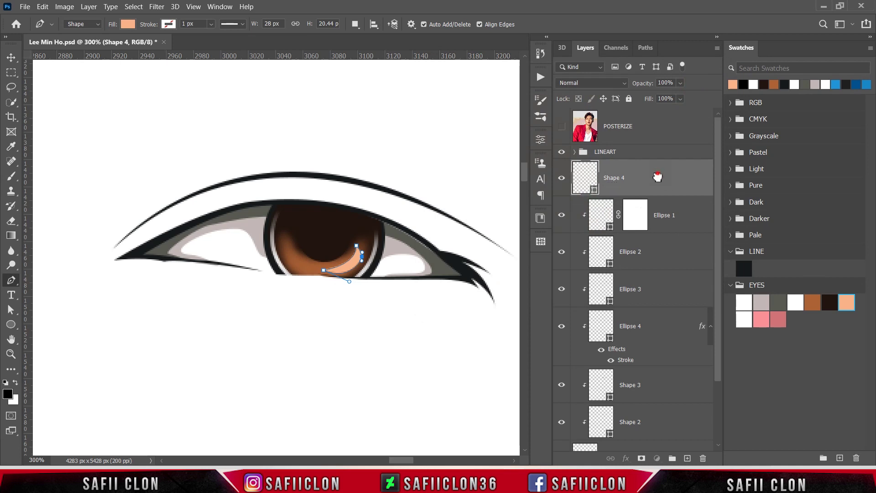
pyautogui.moveTo(658, 177); pyautogui.dragTo(664, 227)
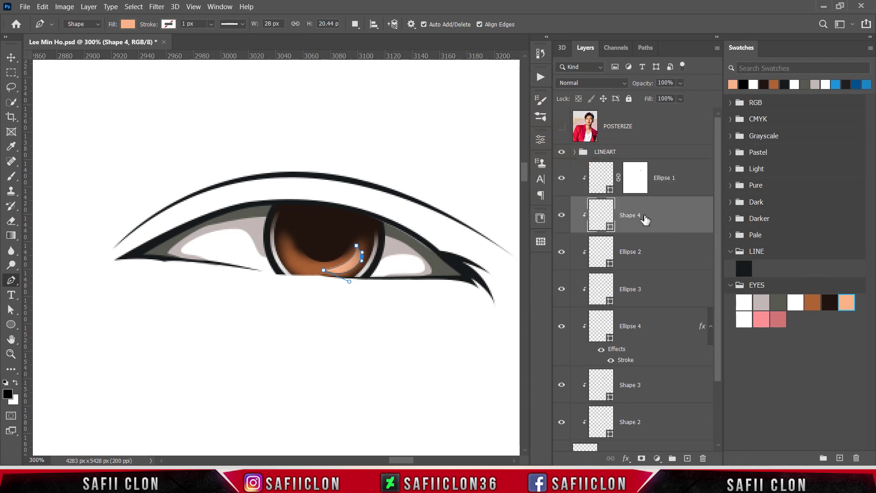
# - Add combined path points to bend and close the crescent highlight inside the iris
pyautogui.click(354, 25)
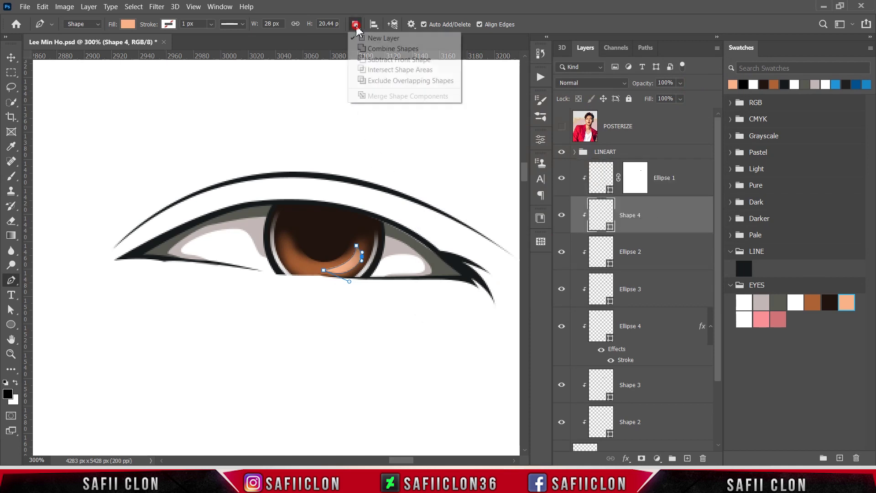
pyautogui.click(375, 49)
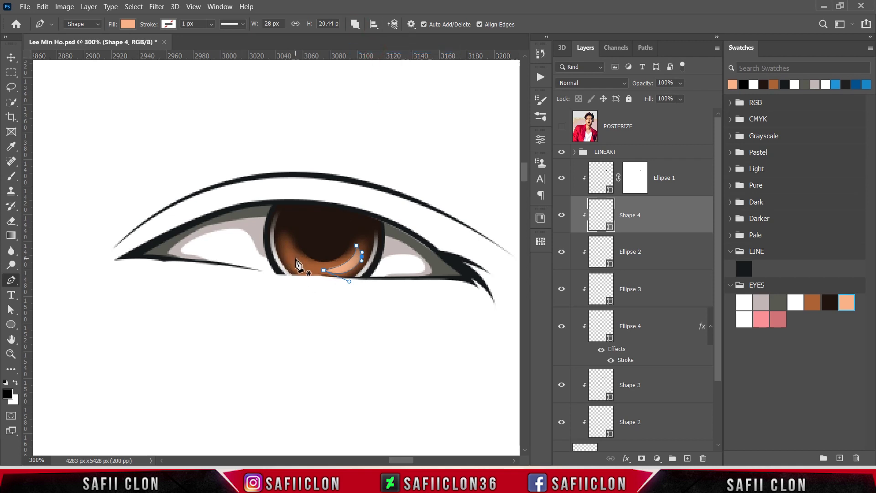
pyautogui.click(285, 241)
pyautogui.moveTo(365, 260); pyautogui.dragTo(340, 271)
pyautogui.click(285, 241)
pyautogui.click(683, 184)
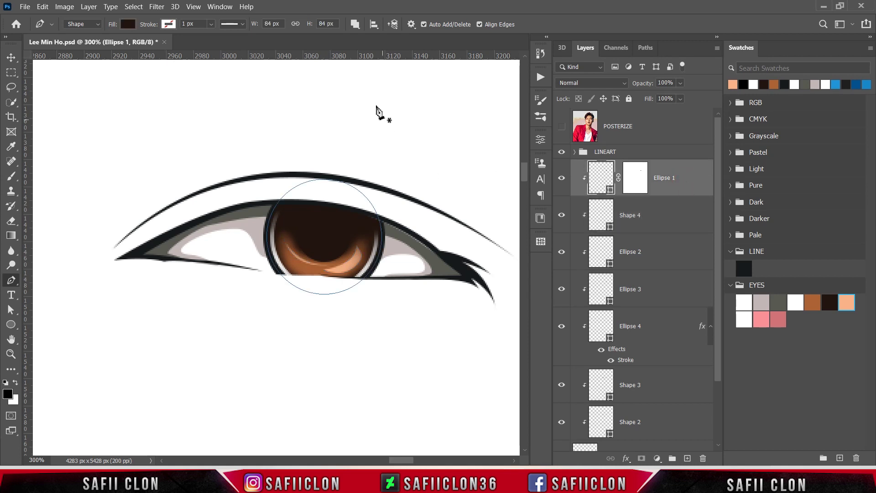
# - Trace the catchlight and a second small highlight over the posterized photo as Shape 5
pyautogui.click(354, 25)
pyautogui.click(562, 126)
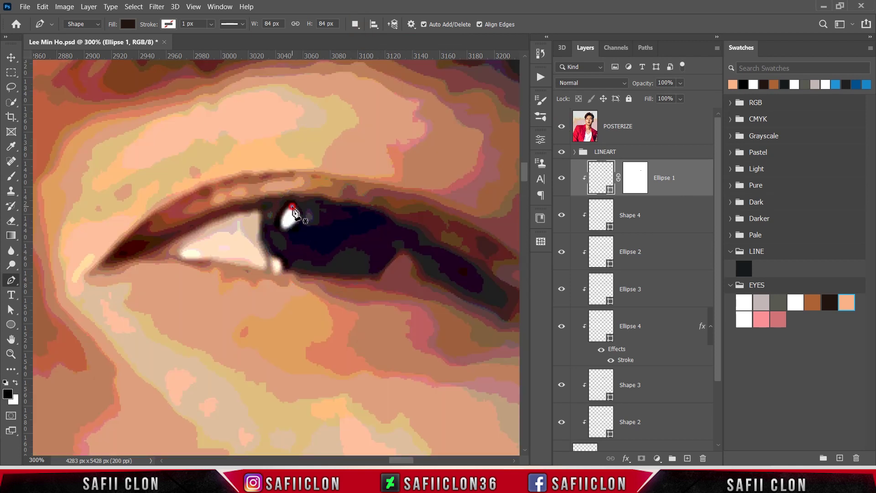
pyautogui.click(292, 206)
pyautogui.click(281, 226)
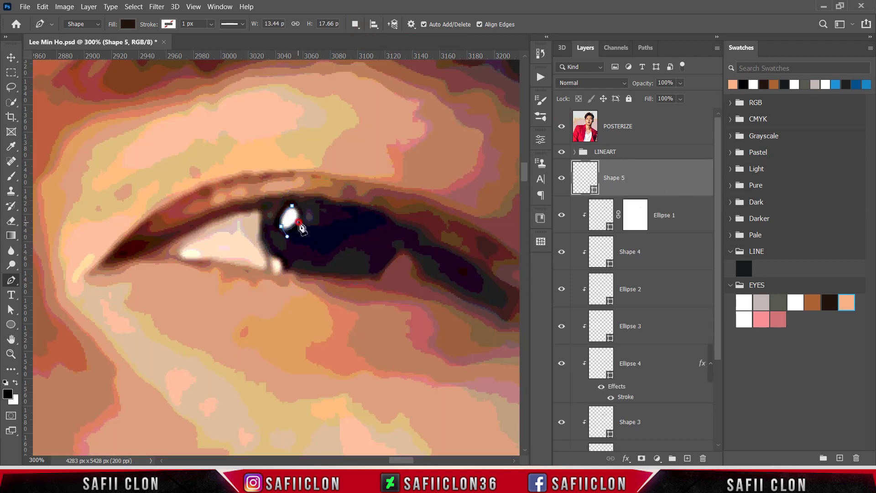
pyautogui.click(299, 219)
pyautogui.click(355, 24)
pyautogui.click(371, 49)
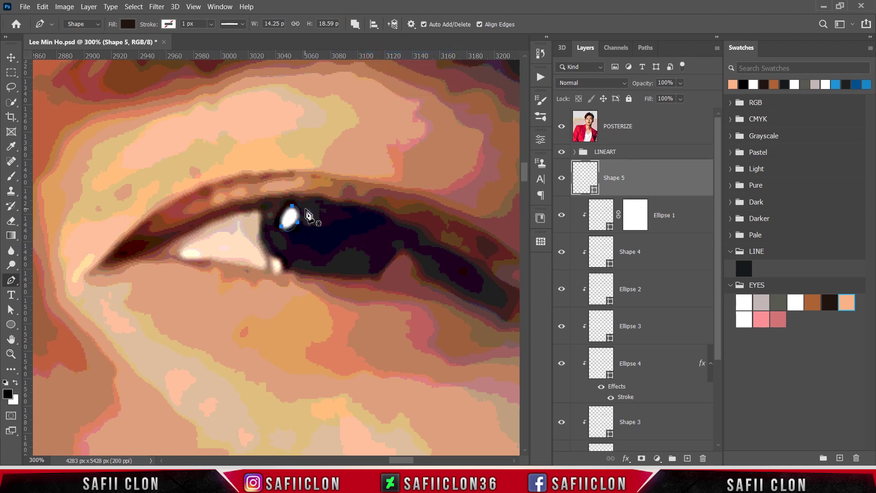
pyautogui.click(308, 215)
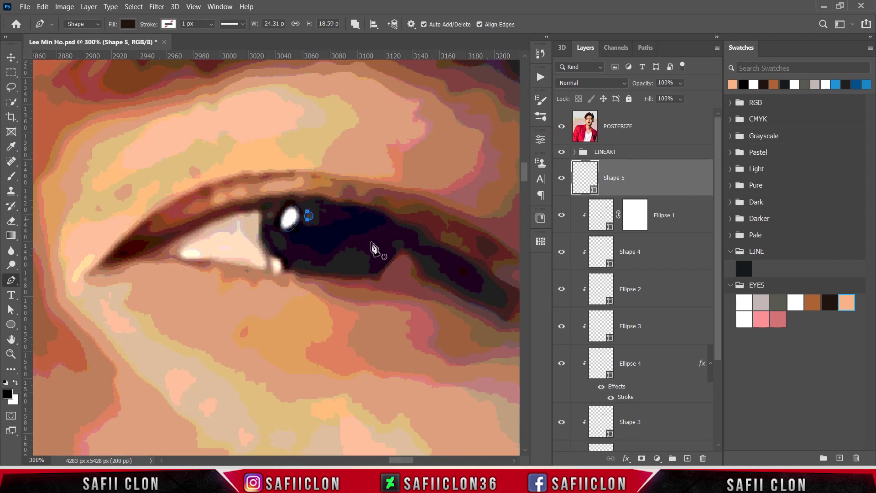
pyautogui.click(272, 254)
pyautogui.moveTo(279, 271); pyautogui.dragTo(286, 275)
# - Hide the posterized photo and fill Shape 5 white
pyautogui.click(561, 126)
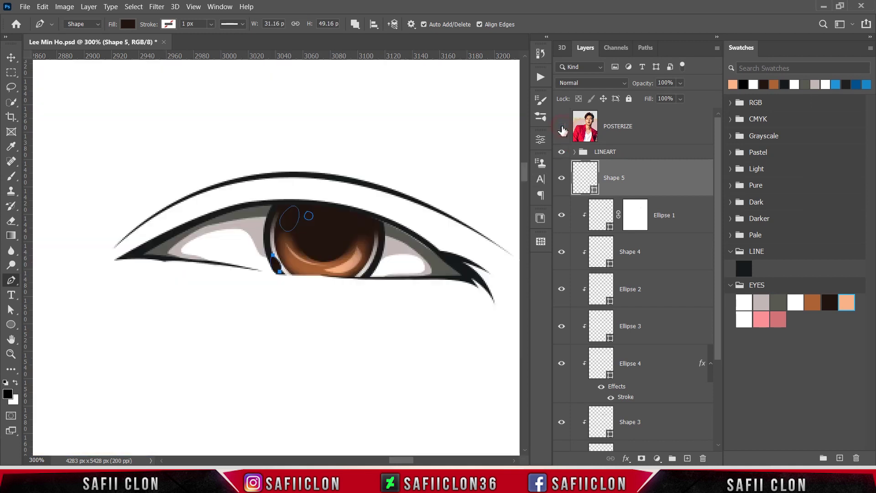
pyautogui.doubleClick(595, 189)
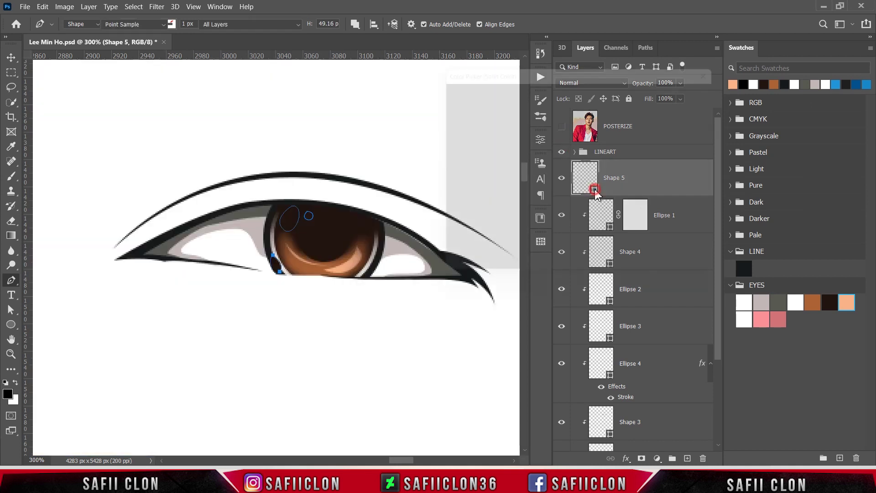
pyautogui.click(744, 319)
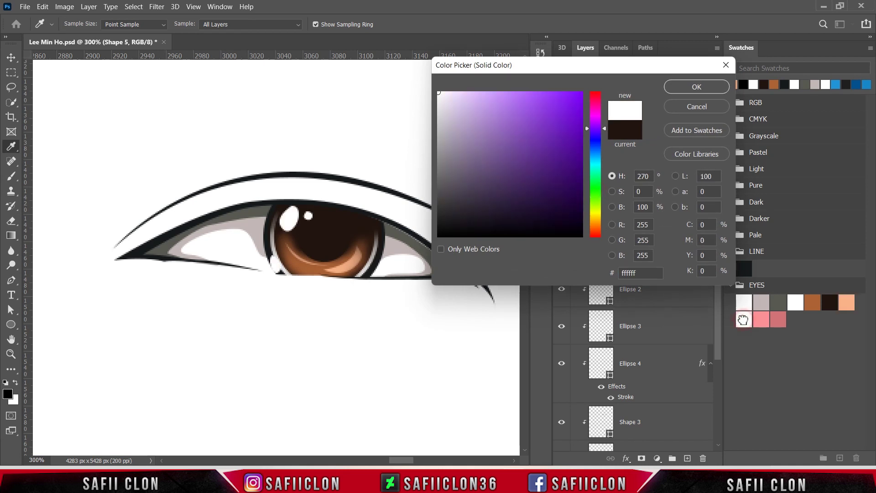
pyautogui.click(705, 88)
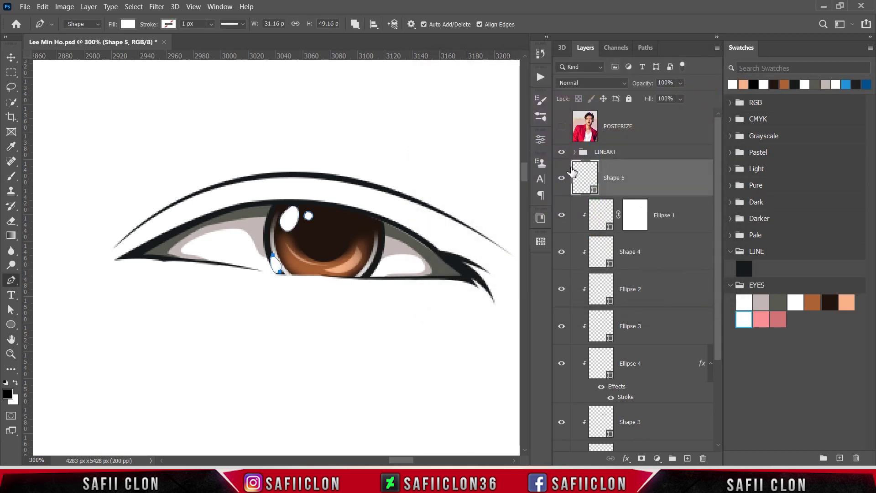
# - Clip Shape 5 to the layer beneath and add a layer mask to it
pyautogui.click(635, 182)
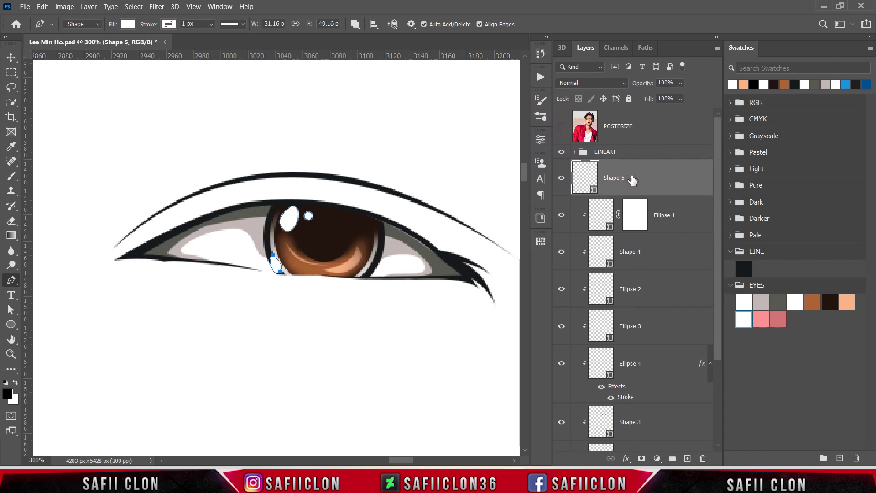
pyautogui.rightClick(633, 180)
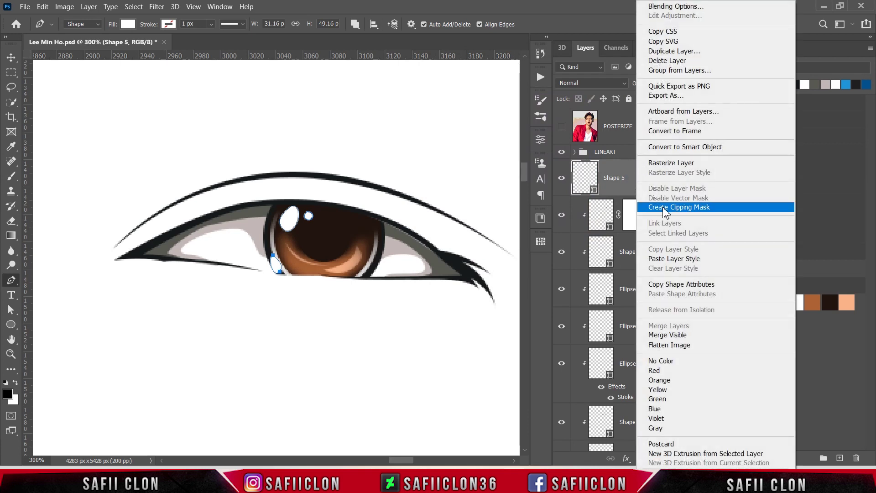
pyautogui.click(665, 207)
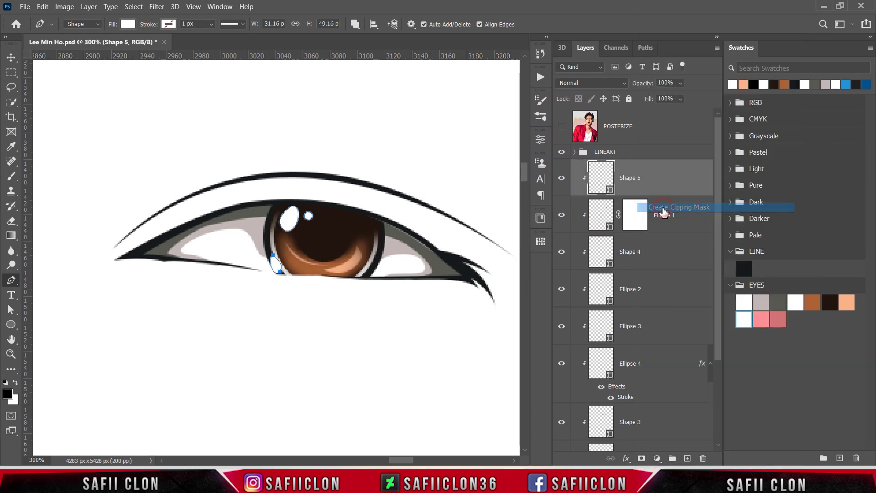
pyautogui.click(641, 458)
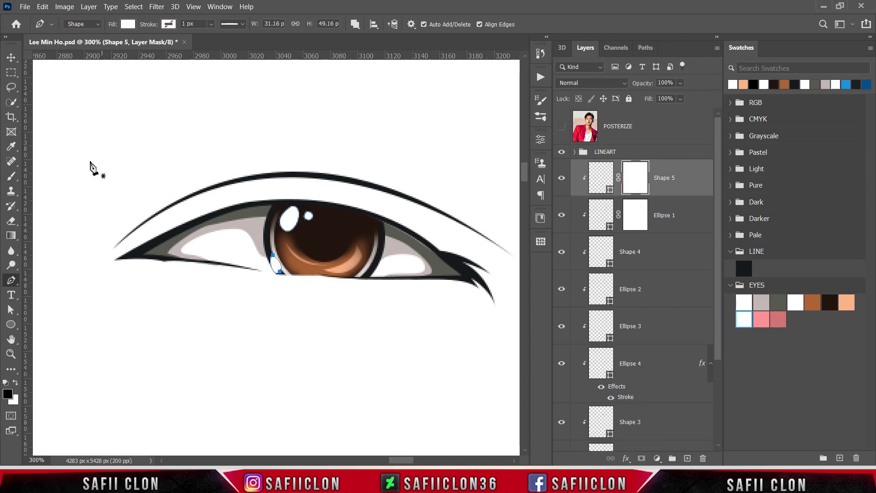
# - Brush Shape 5's mask with a 9% Soft Round brush to fade the small white dot
pyautogui.click(15, 178)
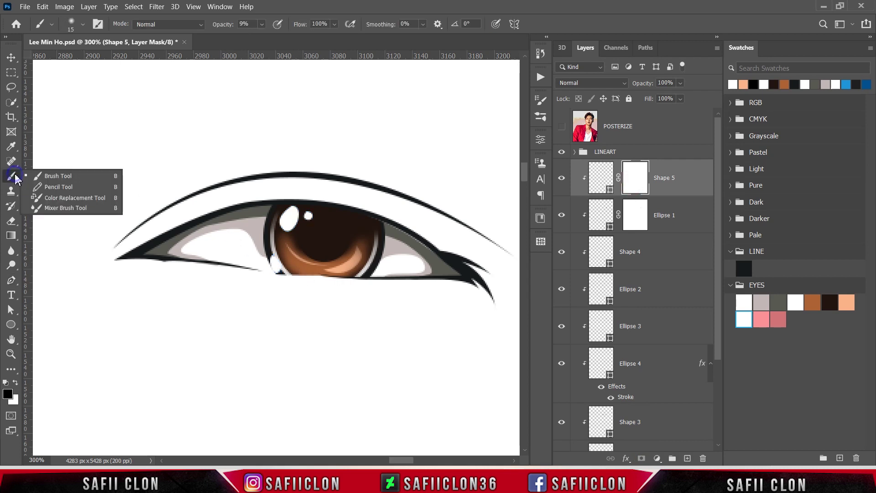
pyautogui.click(59, 177)
pyautogui.click(262, 24)
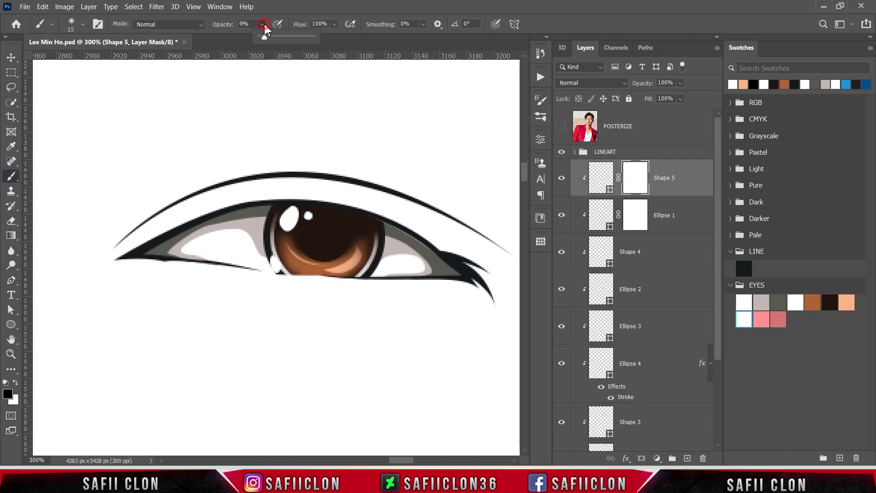
pyautogui.click(83, 24)
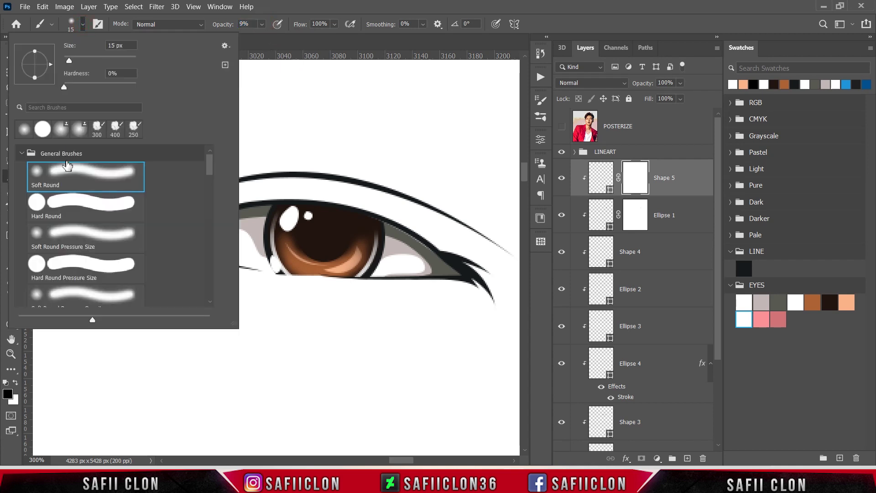
pyautogui.click(84, 25)
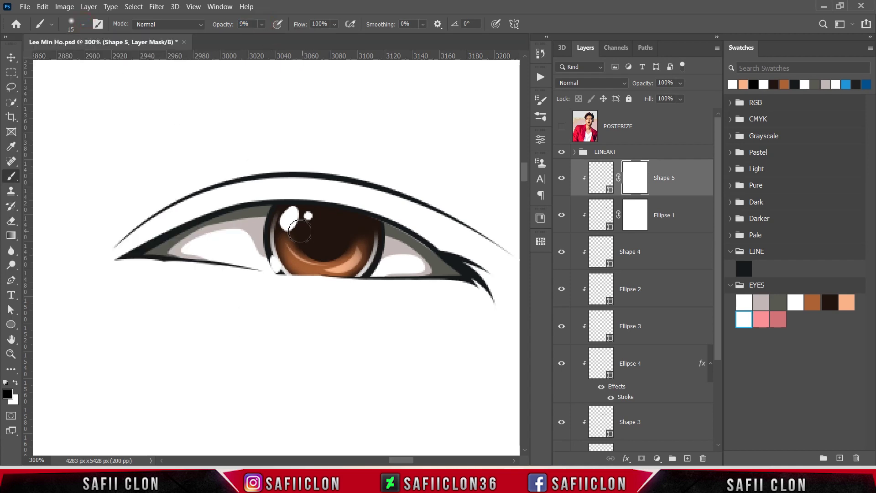
pyautogui.moveTo(319, 216); pyautogui.dragTo(302, 200)
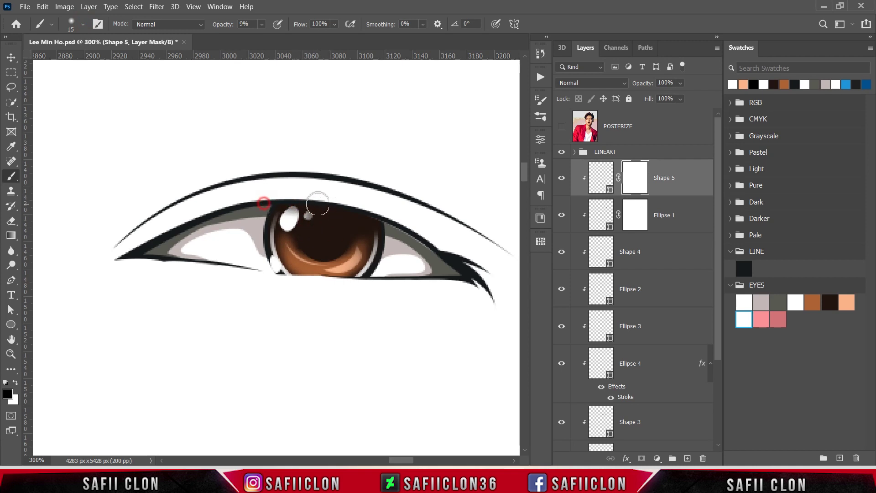
# - Check the whole face, then select the eye layers from Shape 5 through Ellipse 4
pyautogui.hotkey('ctrl', '-')
pyautogui.hotkey('ctrl', '-')
pyautogui.hotkey('ctrl', '-')
pyautogui.hotkey('ctrl', '-')
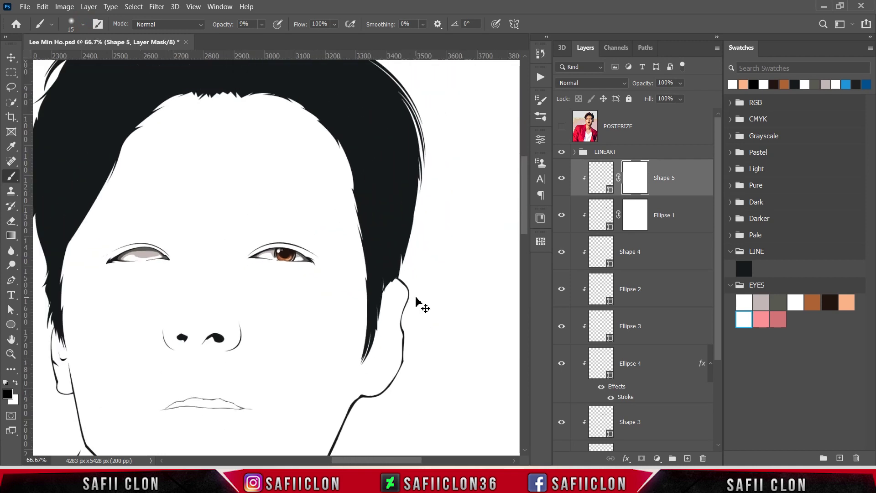
pyautogui.hotkey('ctrl', '-')
pyautogui.hotkey('ctrl', '-')
pyautogui.hotkey('ctrl', '+')
pyautogui.hotkey('ctrl', '+')
pyautogui.hotkey('ctrl', '+')
pyautogui.hotkey('ctrl', '+')
pyautogui.hotkey('ctrl', '+')
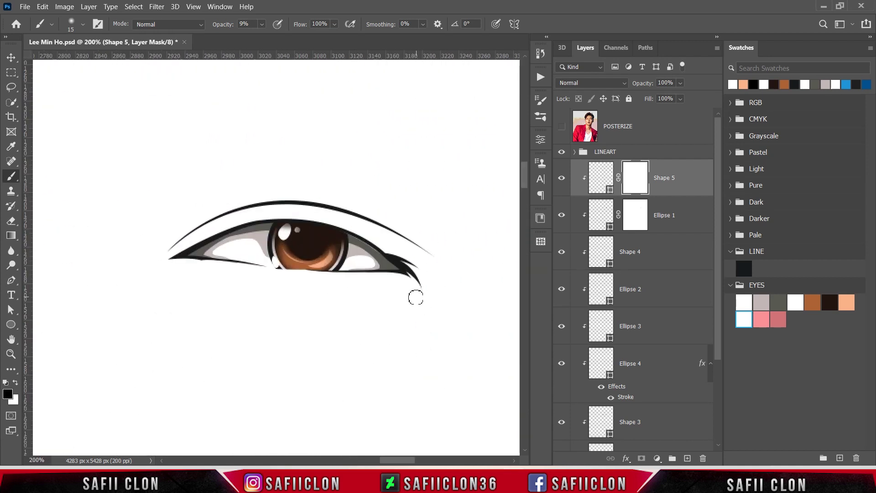
pyautogui.click(689, 178)
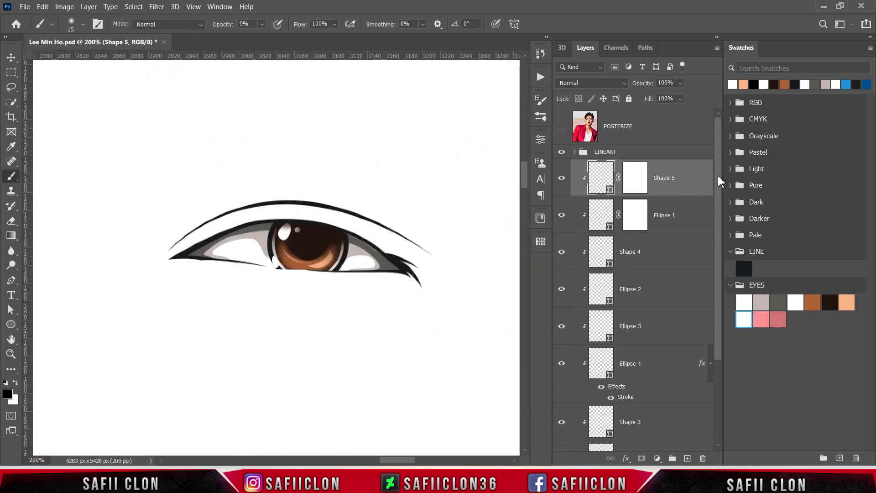
pyautogui.moveTo(721, 199)
pyautogui.mouseDown()
pyautogui.moveTo(723, 255)
pyautogui.moveTo(719, 188)
pyautogui.mouseUp()
pyautogui.keyDown('shift'); pyautogui.click(663, 279); pyautogui.keyUp('shift')
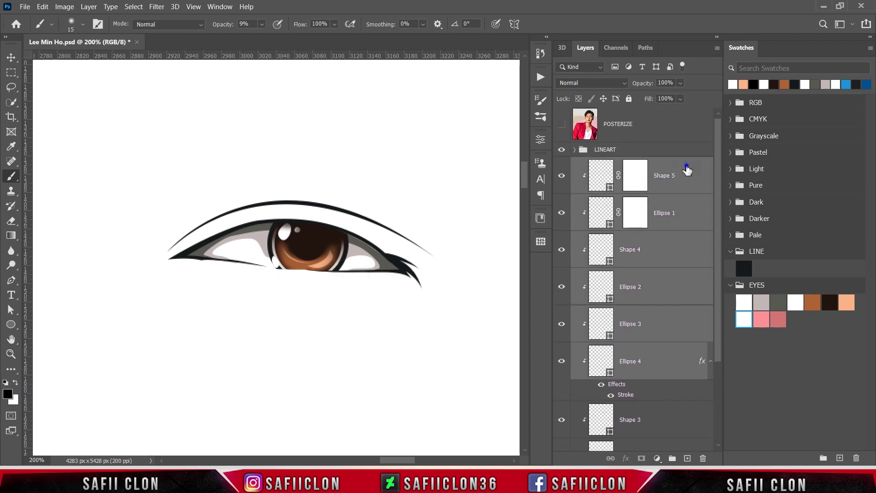
# - Duplicate the selected eye layers
pyautogui.rightClick(689, 170)
pyautogui.click(711, 51)
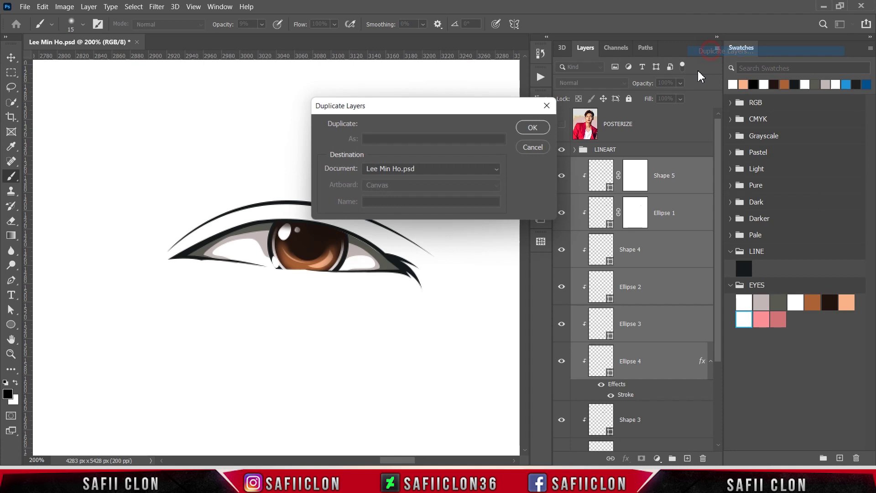
pyautogui.click(527, 128)
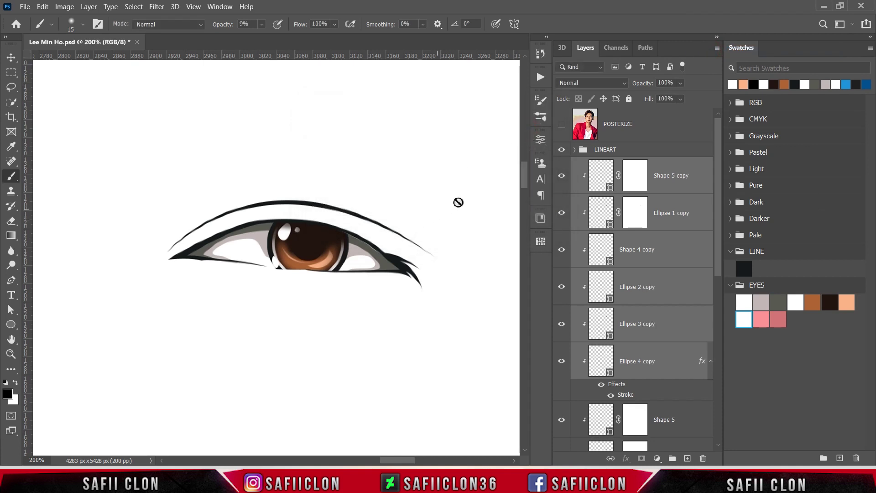
# - Move the copied eye shapes onto the other eye and scale them to about 110%
pyautogui.click(561, 126)
pyautogui.hotkey('ctrl', 't')
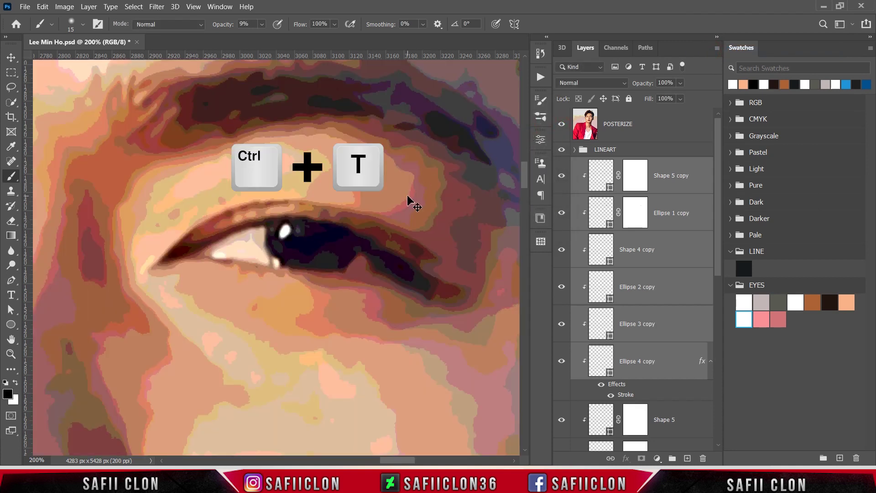
pyautogui.hotkey('ctrl', 't')
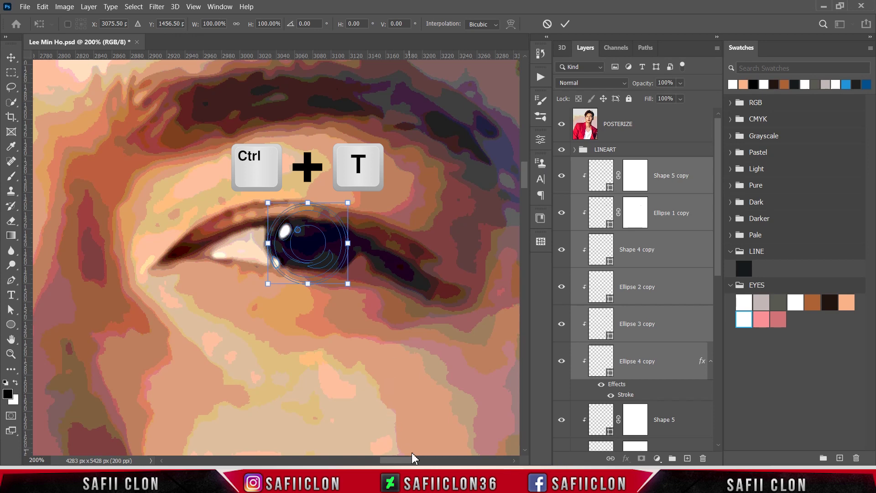
pyautogui.moveTo(413, 457); pyautogui.dragTo(401, 458)
pyautogui.moveTo(484, 245); pyautogui.dragTo(191, 249)
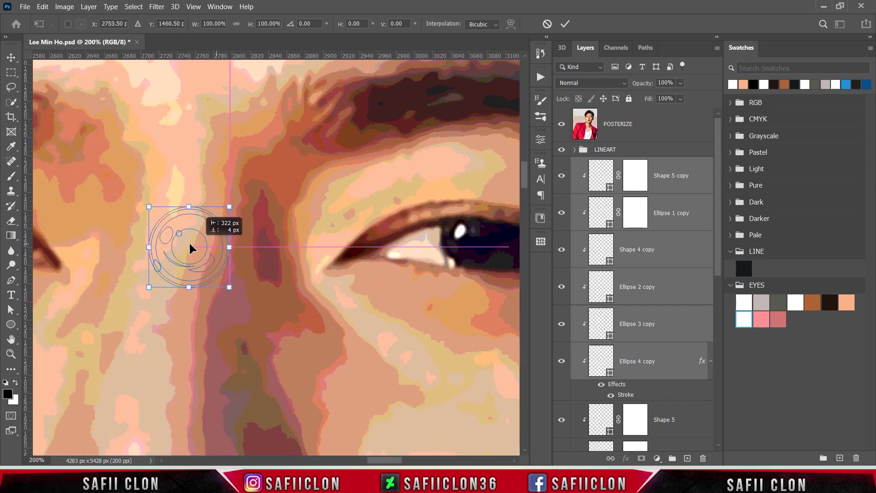
pyautogui.moveTo(377, 460); pyautogui.dragTo(350, 460)
pyautogui.moveTo(512, 246); pyautogui.dragTo(305, 248)
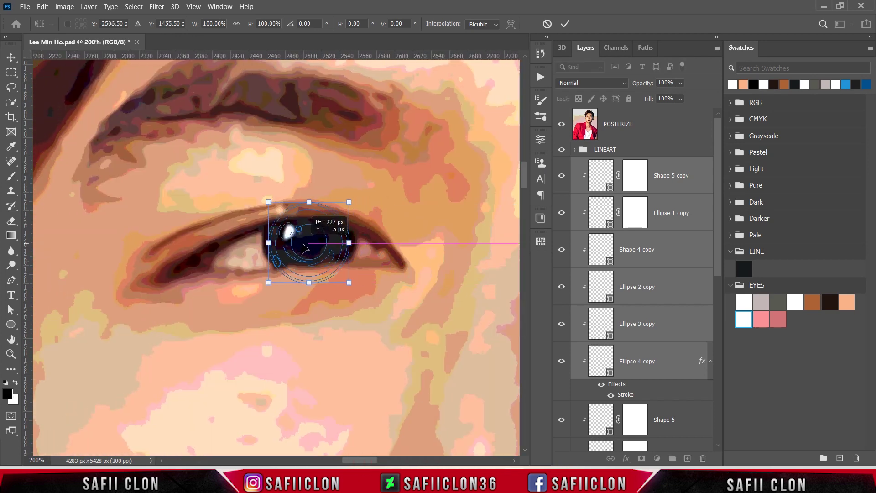
pyautogui.moveTo(349, 202); pyautogui.dragTo(355, 199)
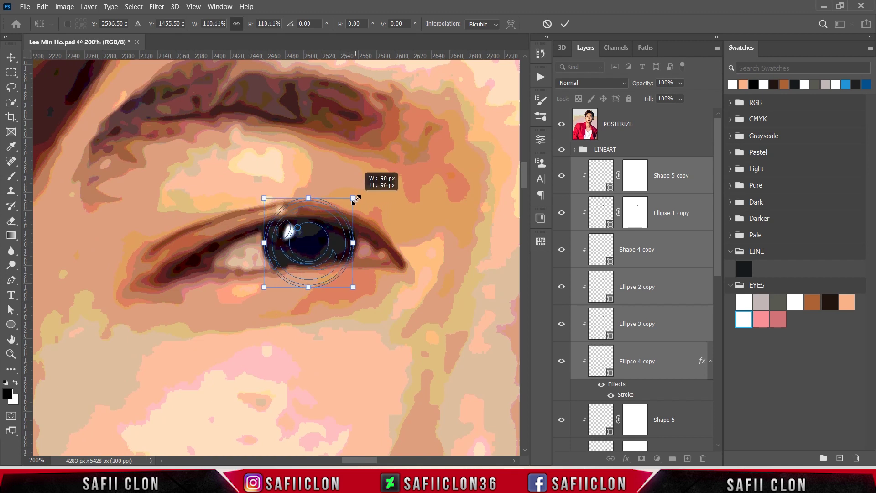
pyautogui.click(565, 24)
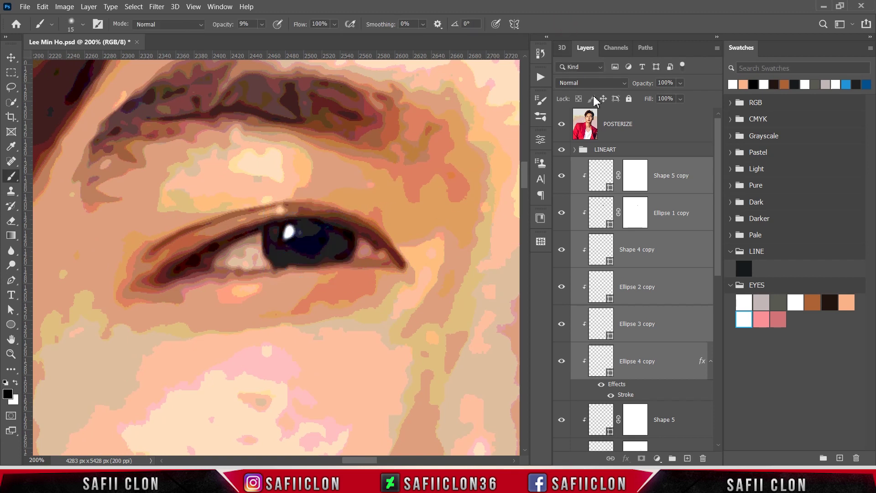
pyautogui.click(562, 124)
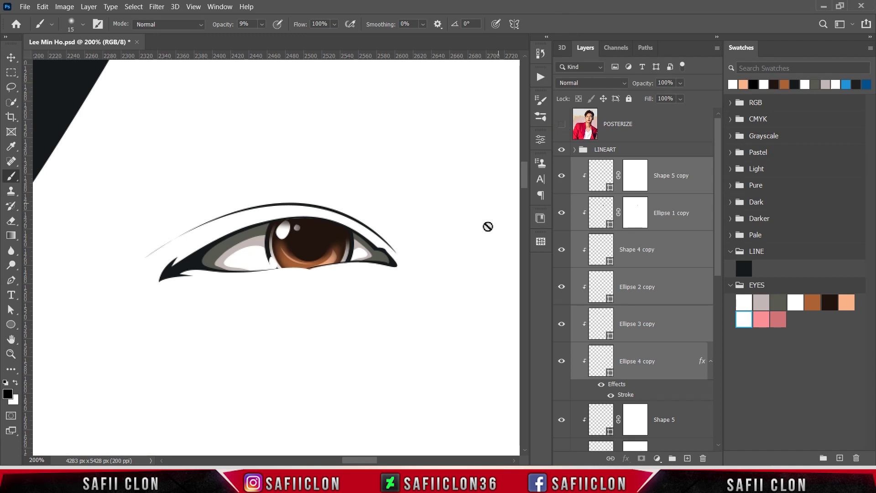
# - Delete the Shape 5 copy layer from the copied eye
pyautogui.click(561, 124)
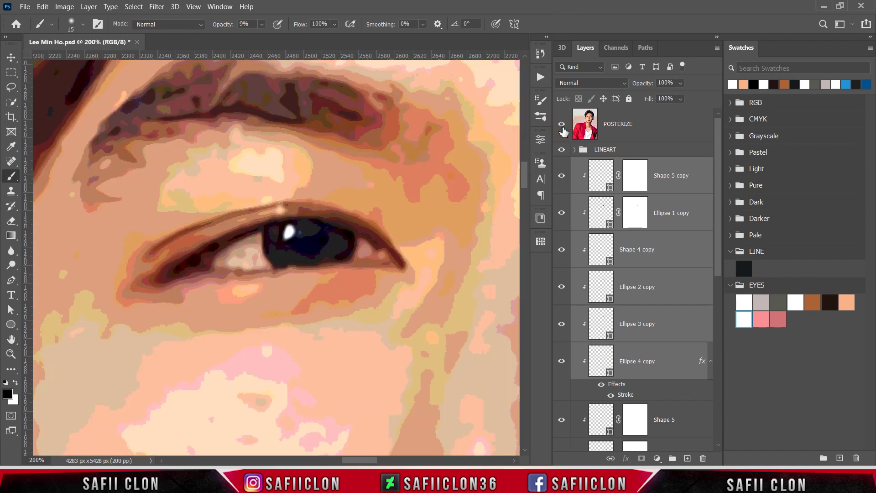
pyautogui.click(562, 125)
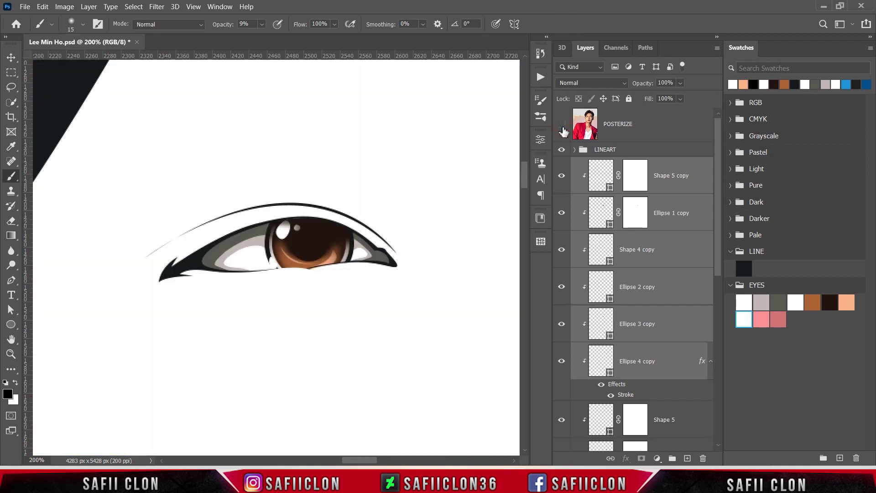
pyautogui.click(690, 192)
pyautogui.click(561, 176)
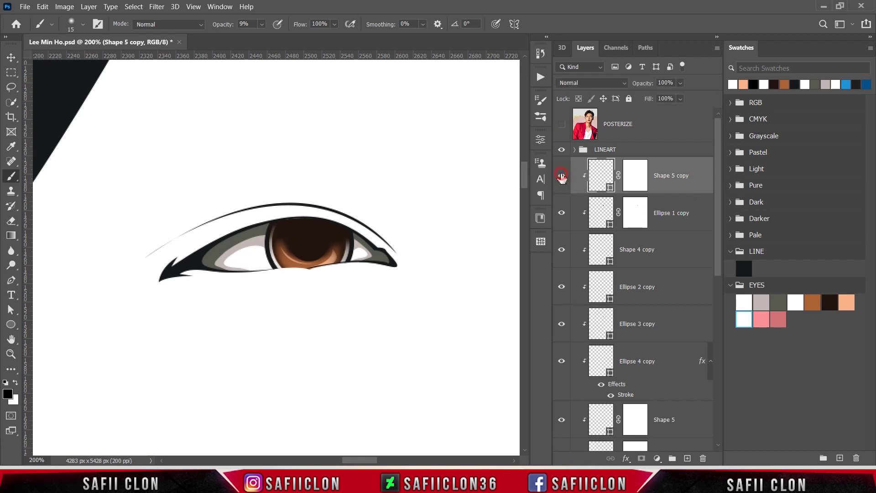
pyautogui.rightClick(686, 172)
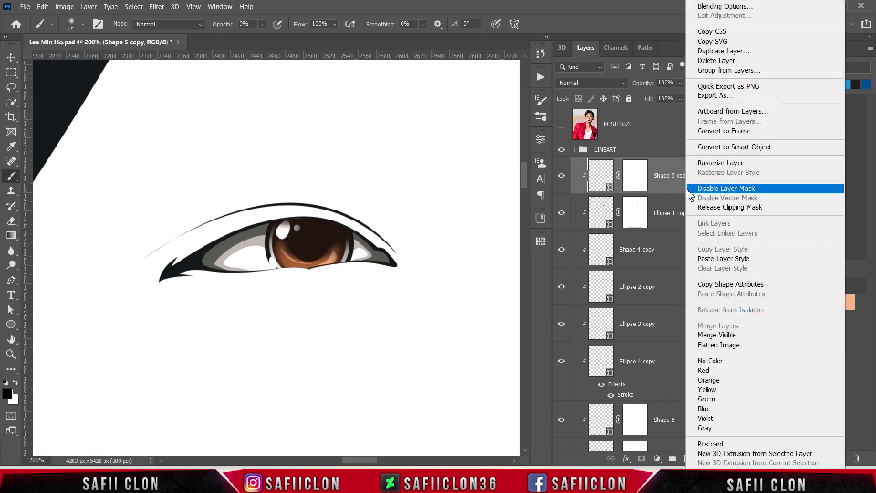
pyautogui.click(716, 60)
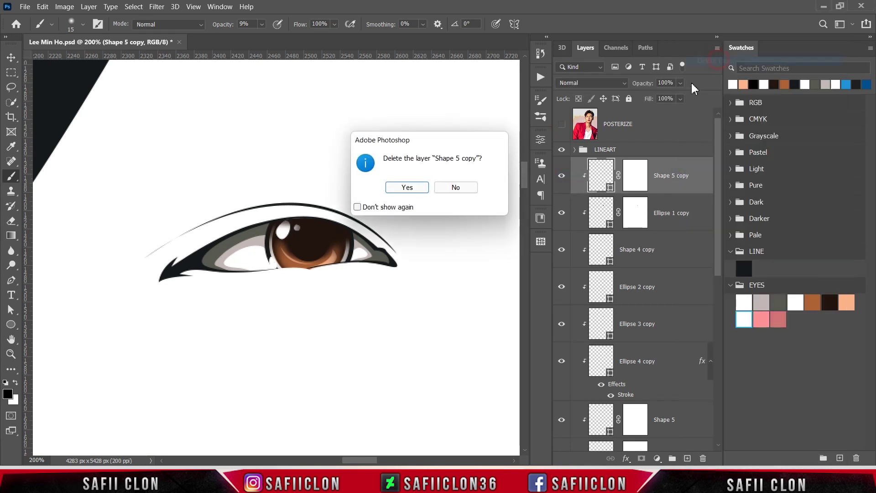
pyautogui.click(412, 187)
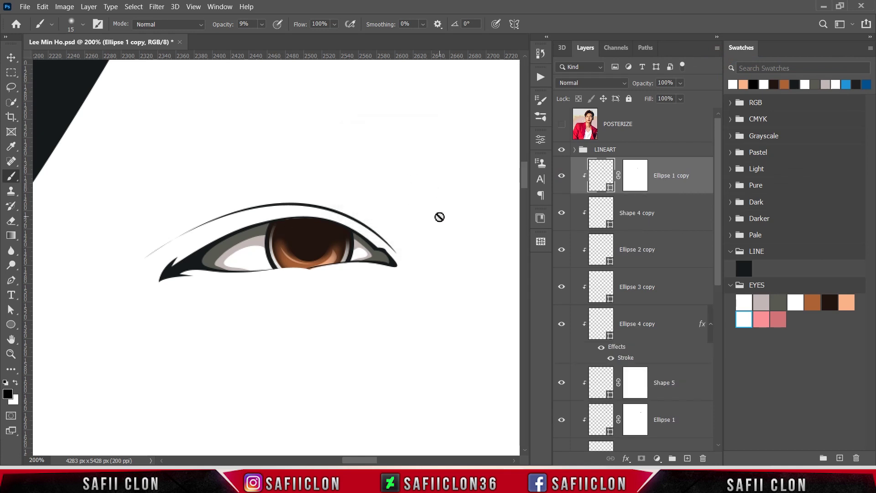
# - With the Pen in Shape mode, place the first point on the posterized photo's catchlight
pyautogui.rightClick(10, 280)
pyautogui.click(59, 280)
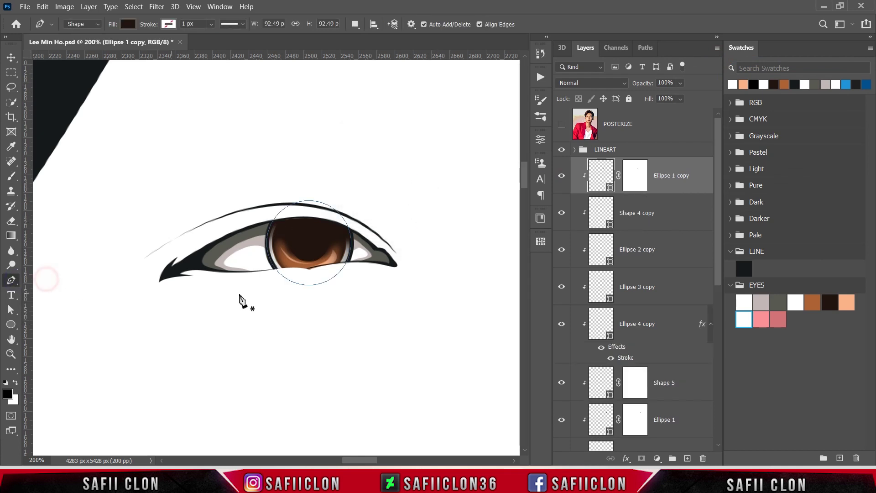
pyautogui.click(561, 124)
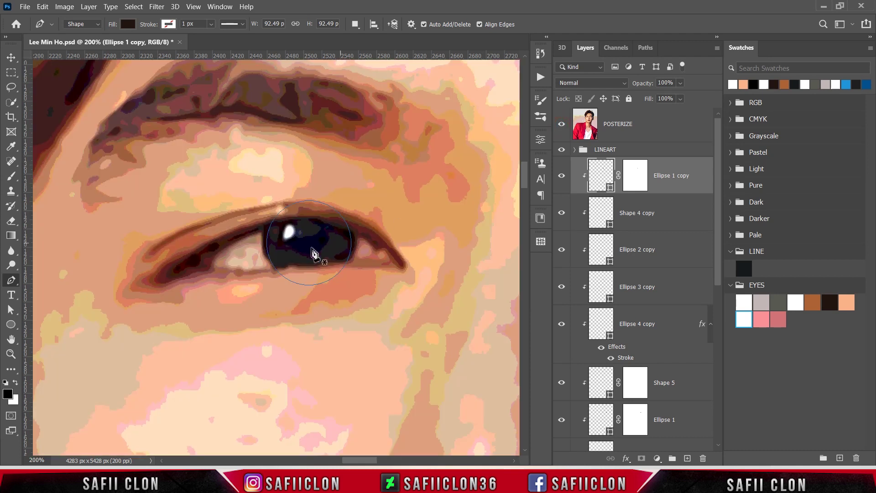
pyautogui.click(290, 224)
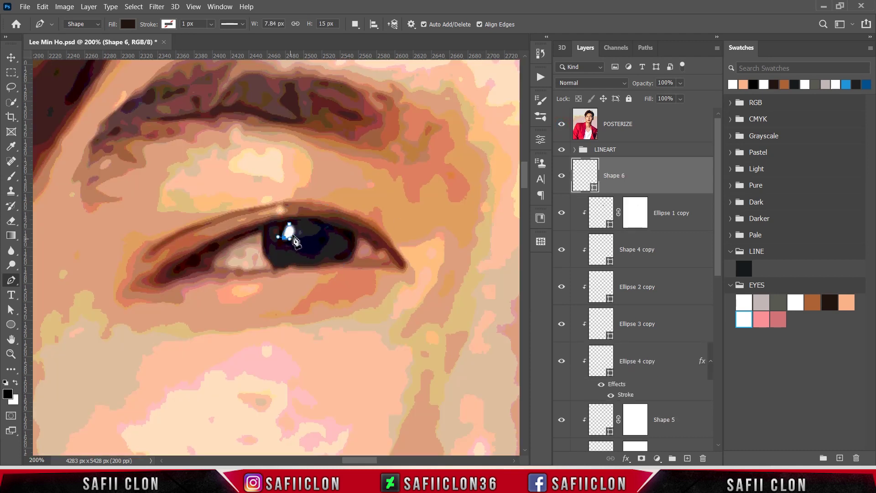
# - Close the catchlight shape and add a second highlight plus a thin lower-rim line
pyautogui.click(296, 233)
pyautogui.click(289, 224)
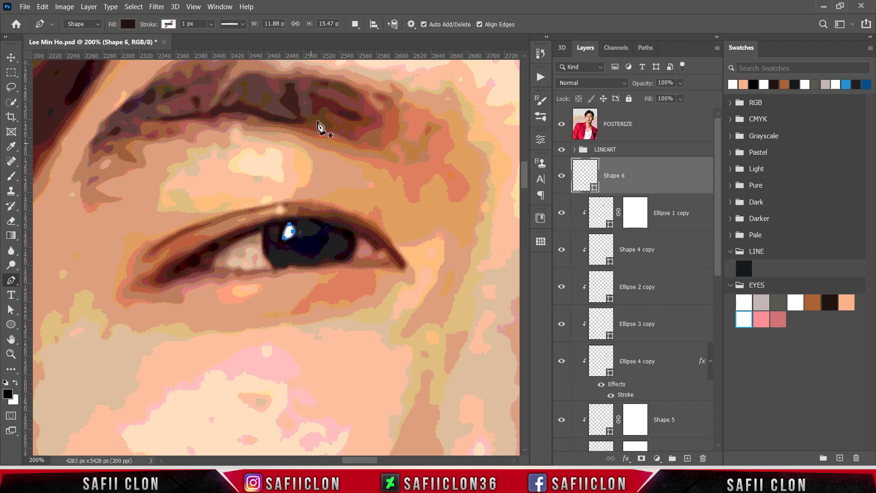
pyautogui.click(356, 25)
pyautogui.click(389, 47)
pyautogui.click(297, 232)
pyautogui.click(562, 124)
pyautogui.click(257, 256)
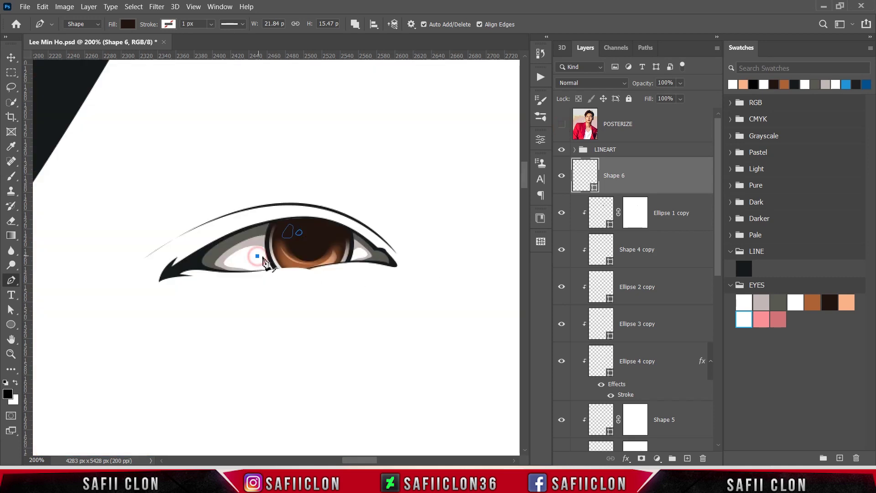
pyautogui.click(257, 256)
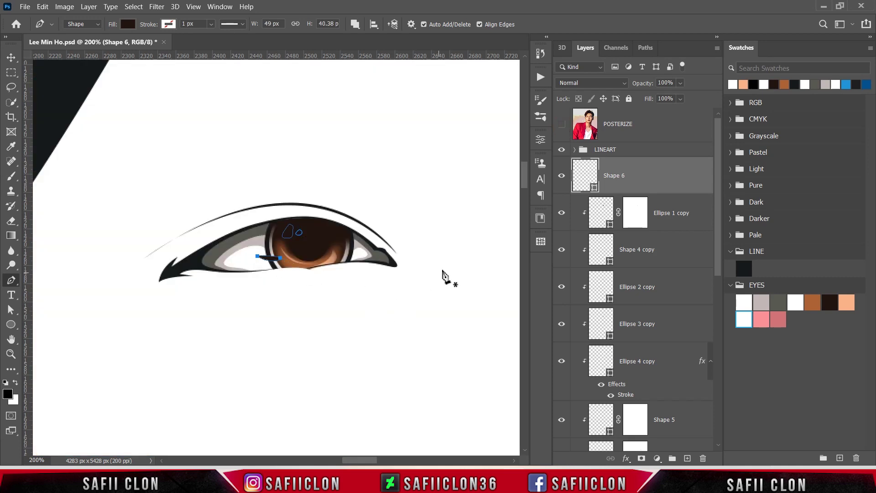
# - Fill Shape 6 white and clip it to the eye layers below
pyautogui.doubleClick(594, 187)
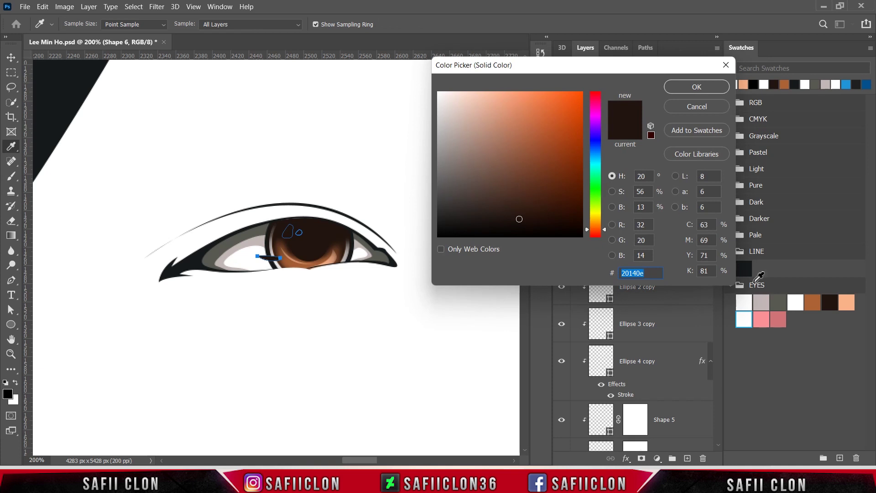
pyautogui.click(745, 318)
pyautogui.click(689, 87)
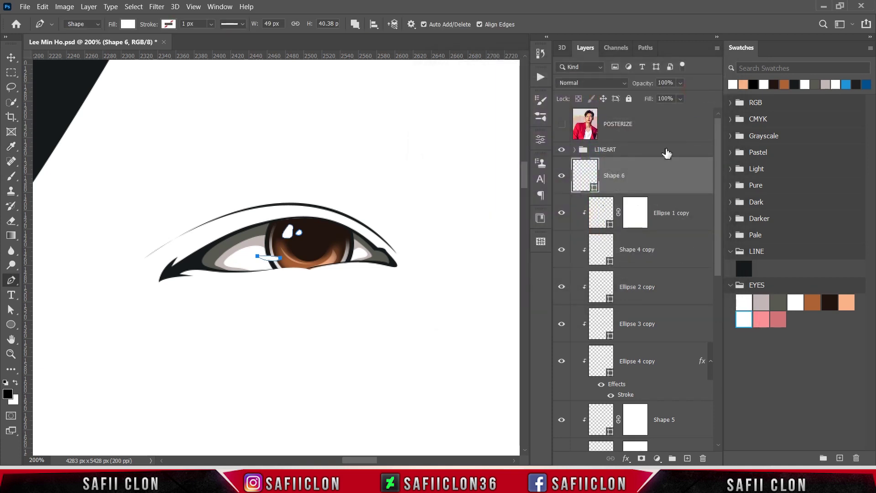
pyautogui.rightClick(648, 172)
pyautogui.click(687, 208)
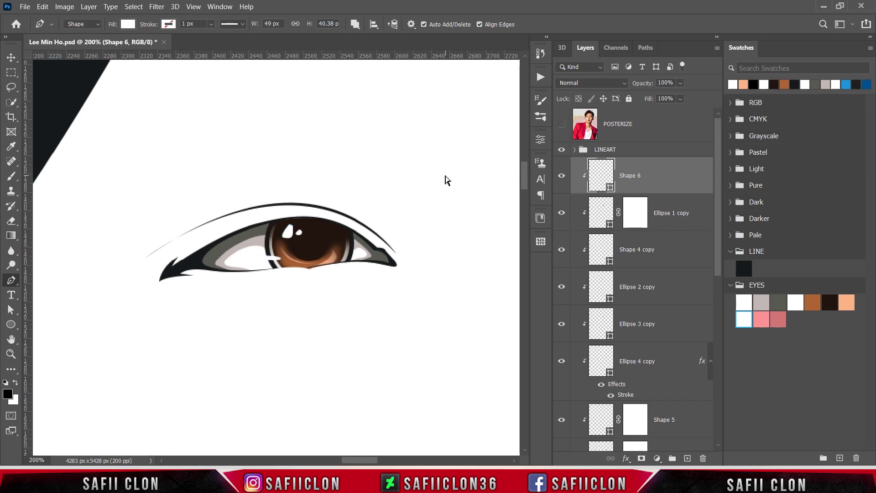
pyautogui.hotkey('ctrl', '-')
pyautogui.hotkey('ctrl', '-')
# - Zoom out and pan to compare both finished eyes in the full face
pyautogui.hotkey('ctrl', '-')
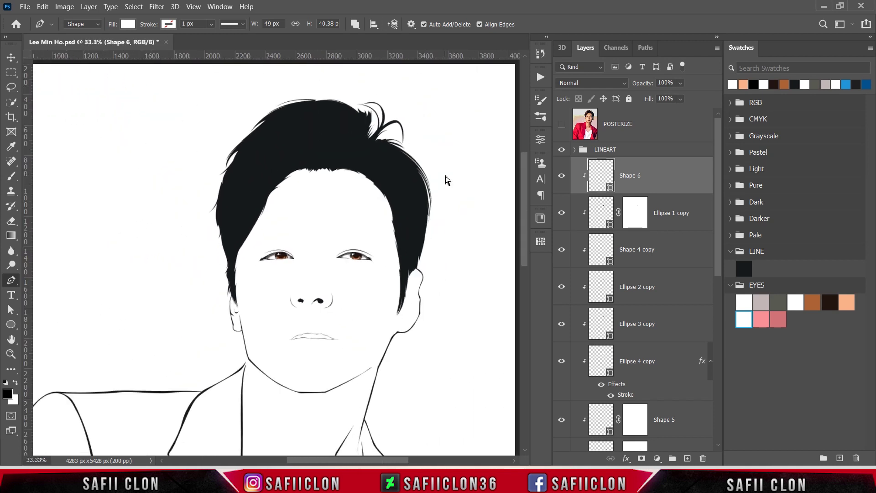
pyautogui.hotkey('ctrl', '-')
pyautogui.hotkey('ctrl', '+')
pyautogui.hotkey('ctrl', '+')
pyautogui.hotkey('ctrl', '+')
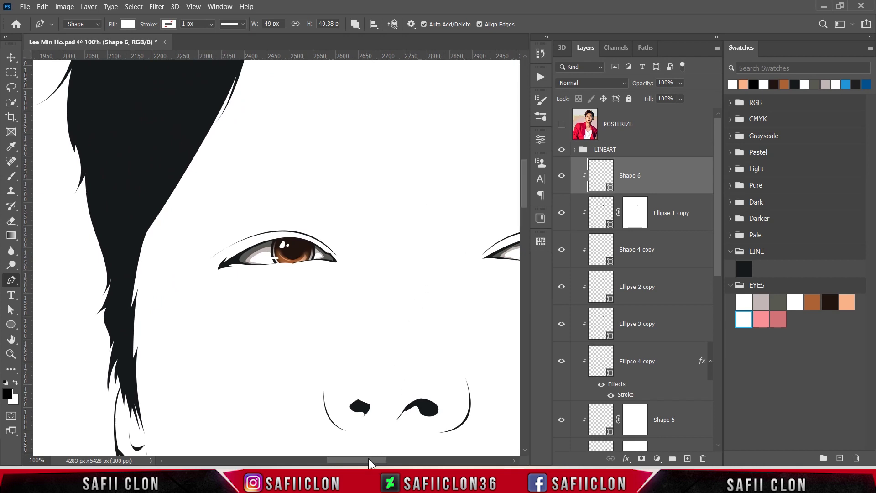
pyautogui.moveTo(371, 461); pyautogui.dragTo(382, 461)
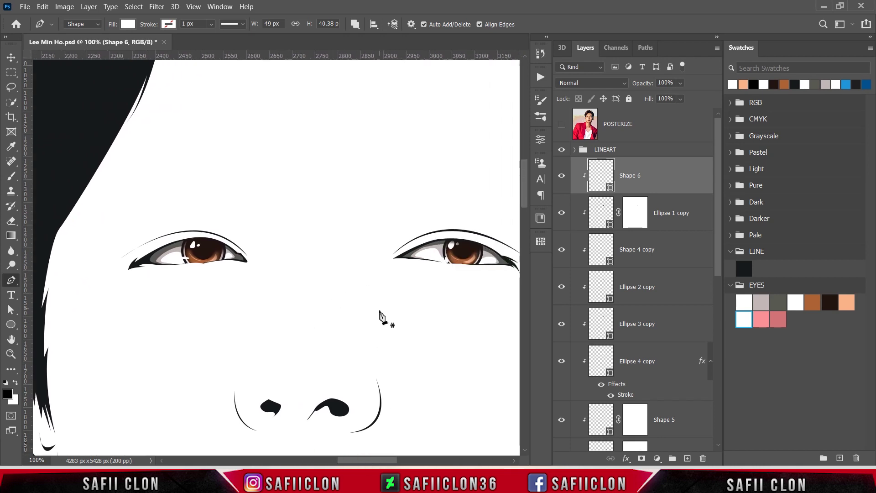
pyautogui.click(667, 177)
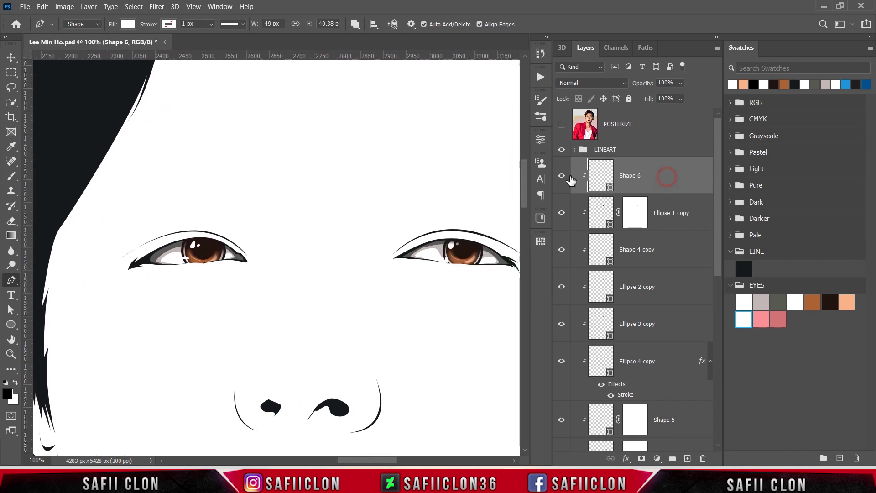
# - Set paths to New Layer, show the posterized photo and zoom to the other eye
pyautogui.click(347, 21)
pyautogui.click(388, 33)
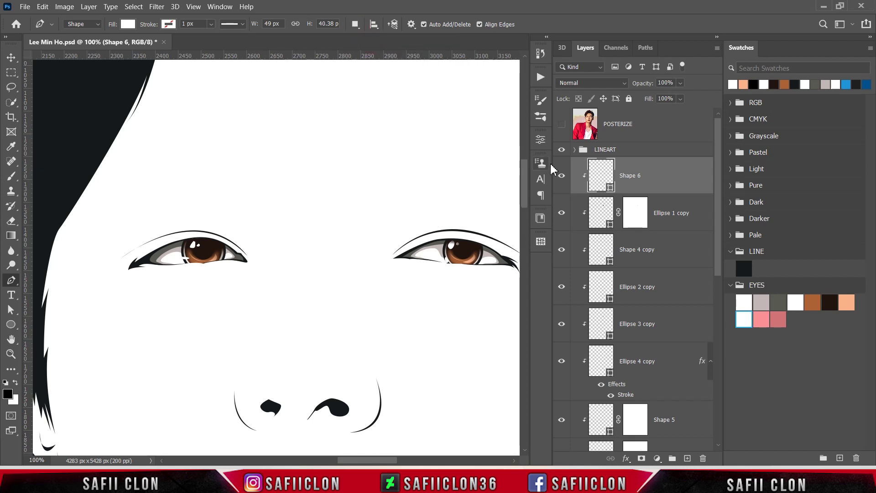
pyautogui.click(562, 124)
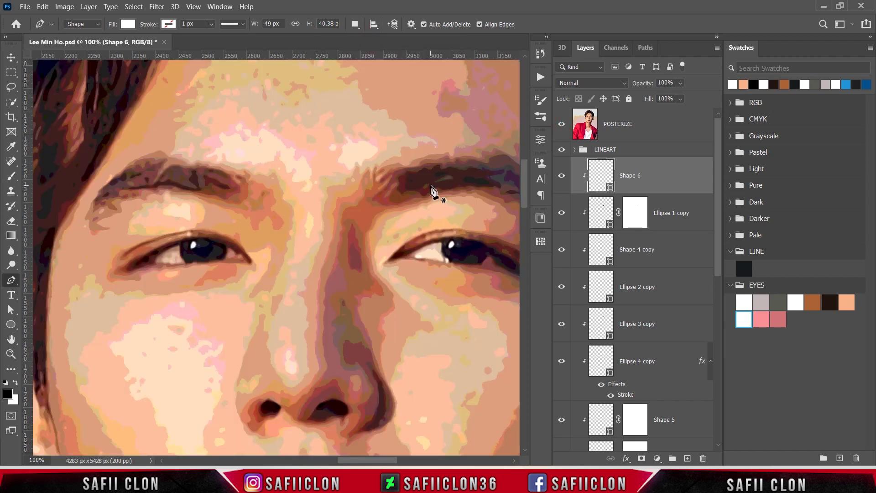
pyautogui.hotkey('ctrl', '+')
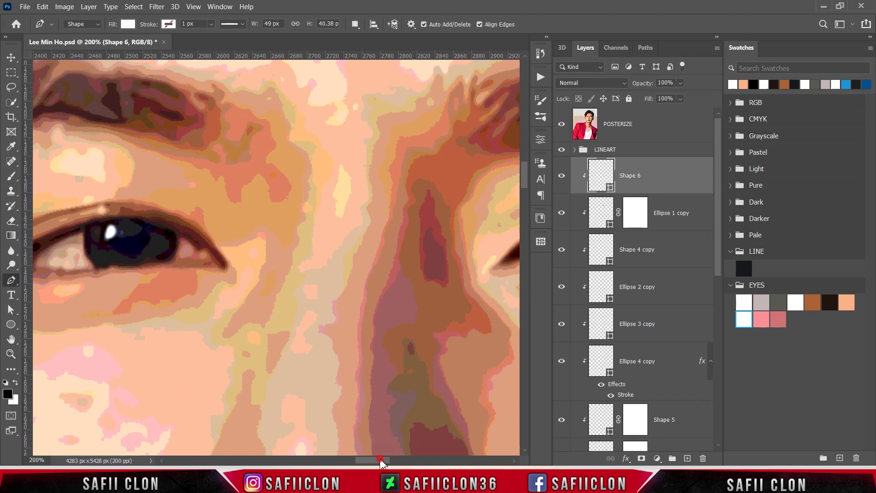
pyautogui.moveTo(382, 461); pyautogui.dragTo(396, 460)
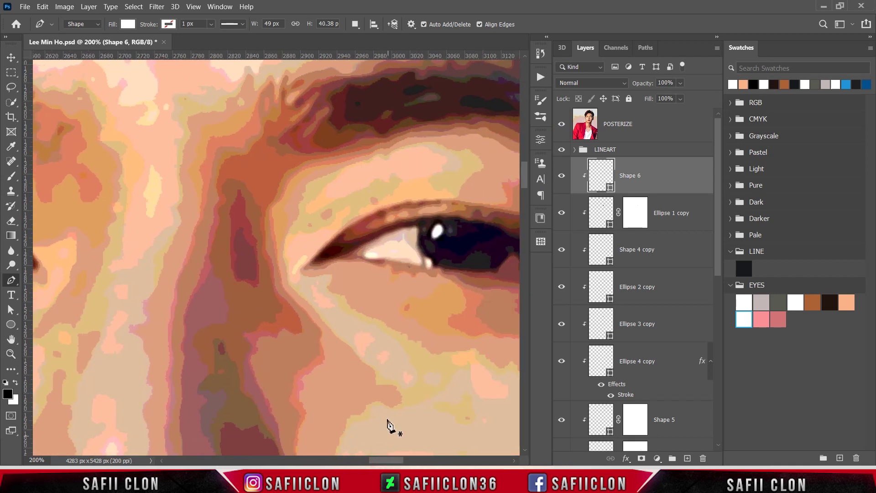
# - Outline a closed Pen shape around the eye's inner corner
pyautogui.click(355, 241)
pyautogui.click(561, 124)
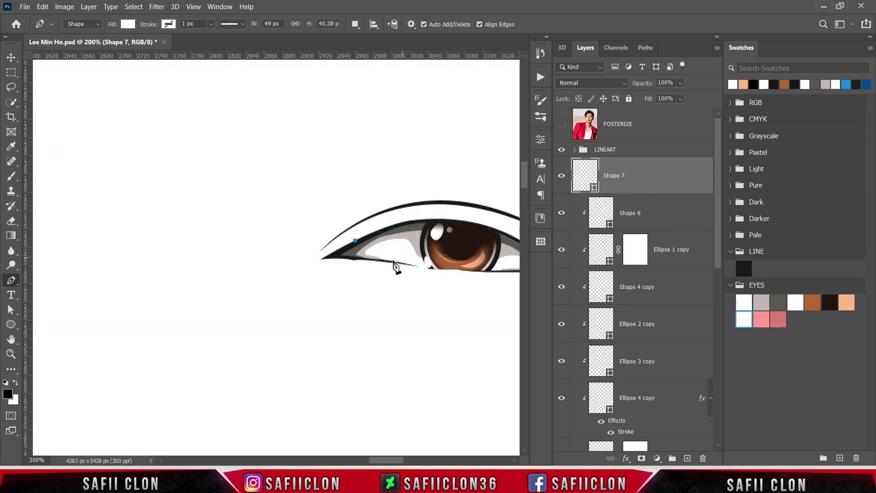
pyautogui.moveTo(372, 260); pyautogui.dragTo(391, 261)
pyautogui.click(318, 276)
pyautogui.click(312, 270)
pyautogui.click(324, 246)
pyautogui.click(344, 239)
pyautogui.click(355, 241)
# - Clip Shape 7 inside the eye and fill it pink #fa9196
pyautogui.rightClick(641, 172)
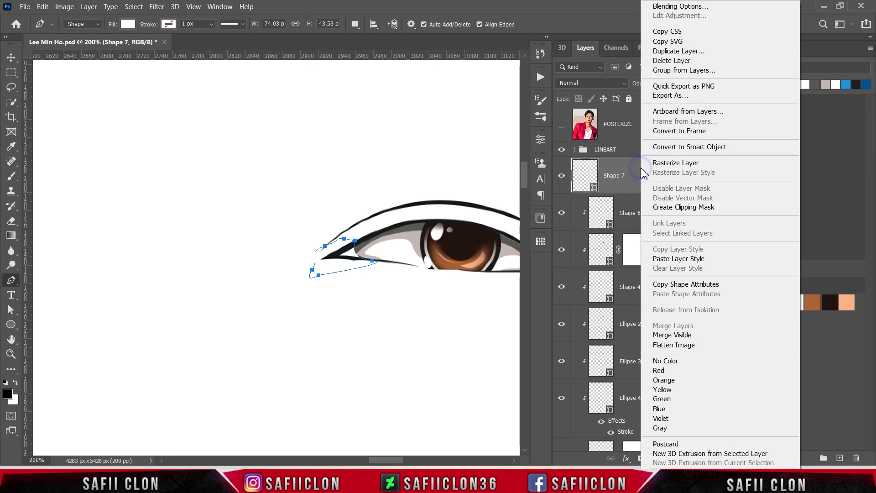
pyautogui.click(671, 205)
pyautogui.doubleClick(611, 188)
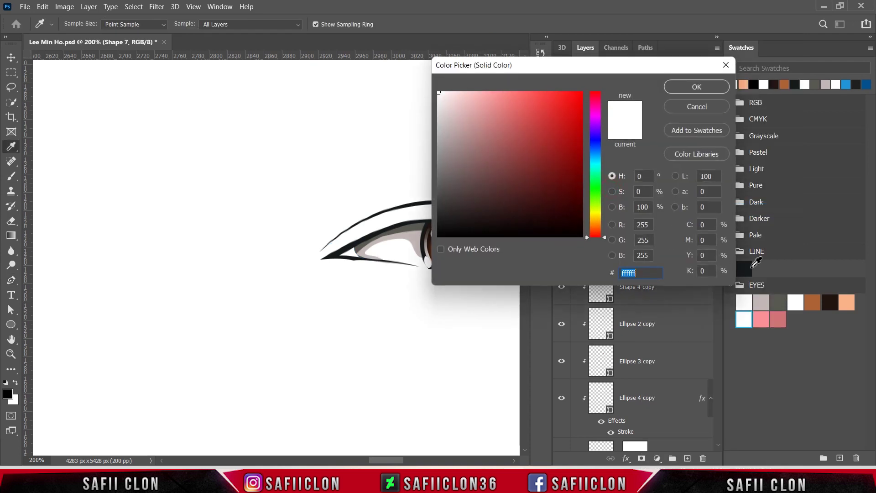
pyautogui.click(767, 319)
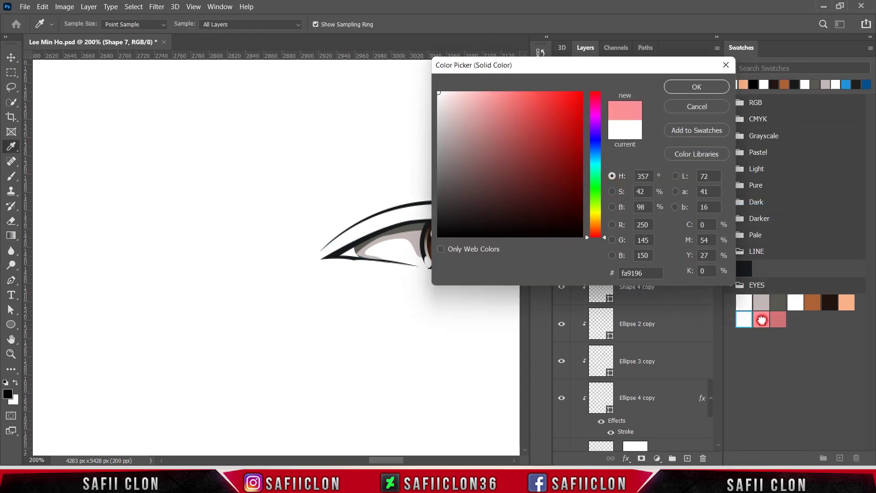
pyautogui.click(692, 87)
# - Switch path operation to Combine Shapes and bring back the posterized photo
pyautogui.click(355, 24)
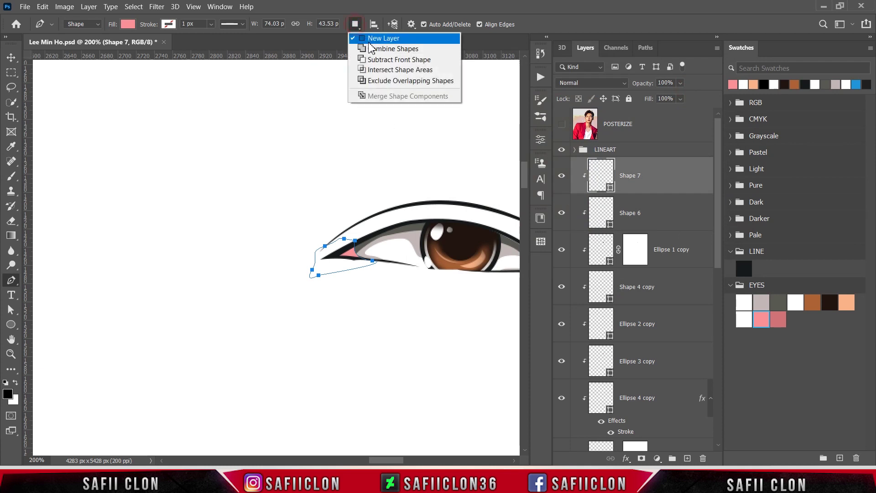
pyautogui.click(373, 51)
pyautogui.moveTo(398, 464); pyautogui.dragTo(376, 464)
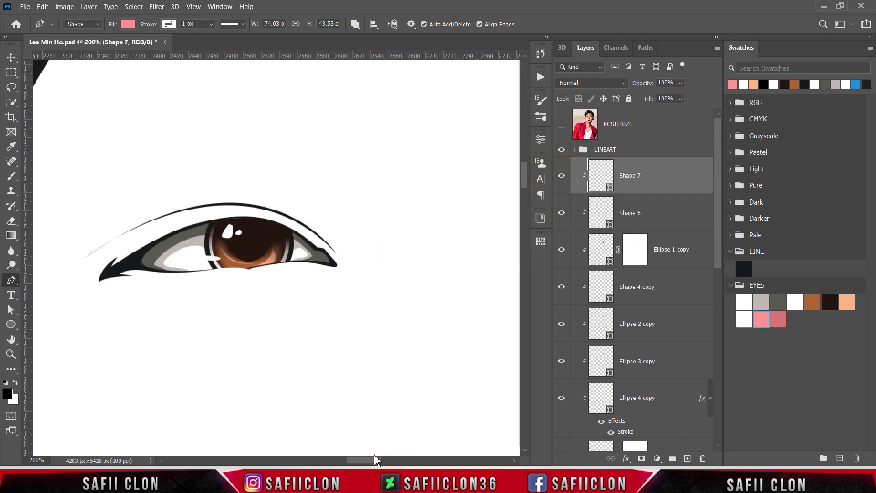
pyautogui.click(561, 124)
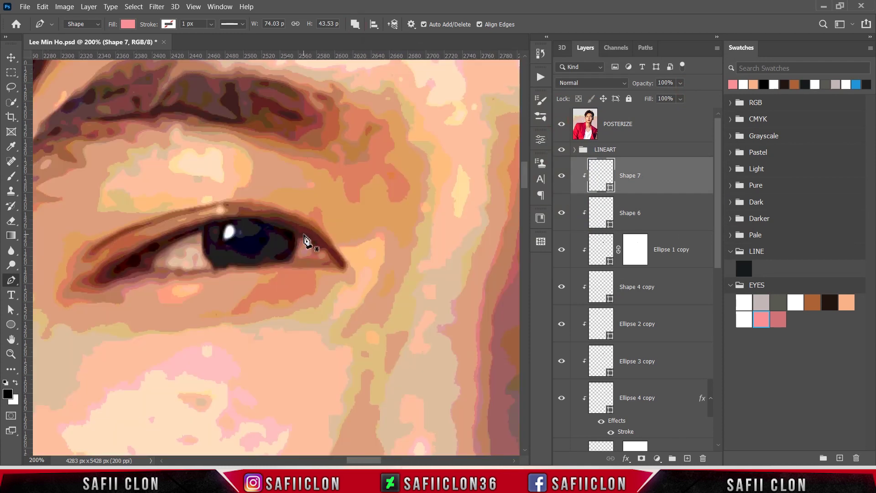
# - Outline a path around the other eye's inner corner along the lower lid
pyautogui.click(562, 124)
pyautogui.moveTo(285, 268); pyautogui.dragTo(243, 278)
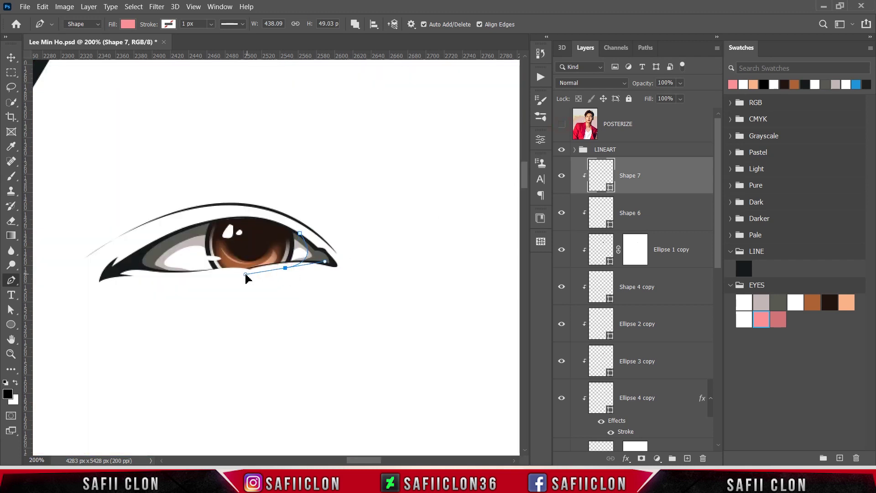
pyautogui.click(333, 282)
pyautogui.click(350, 266)
pyautogui.click(334, 248)
pyautogui.click(324, 239)
pyautogui.click(299, 233)
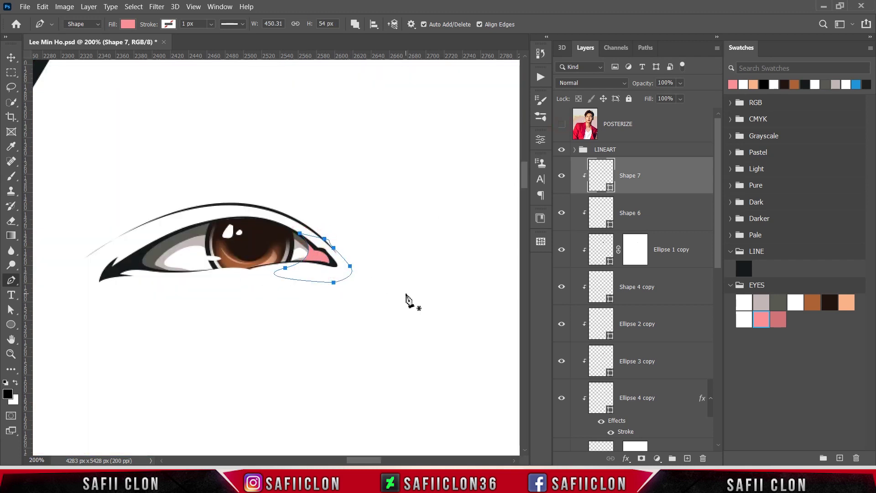
pyautogui.click(355, 24)
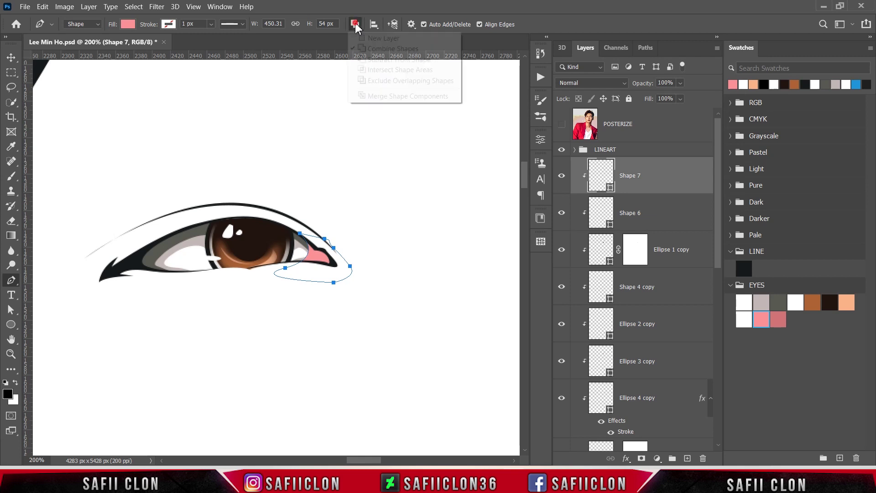
pyautogui.click(372, 35)
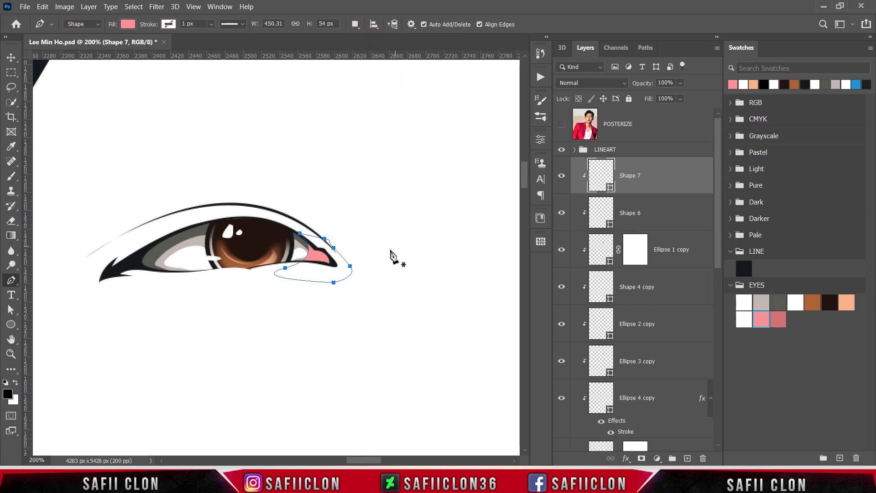
# - Draw the new Shape 8 as a closed outline around the inner corner
pyautogui.click(562, 124)
pyautogui.click(563, 128)
pyautogui.click(307, 255)
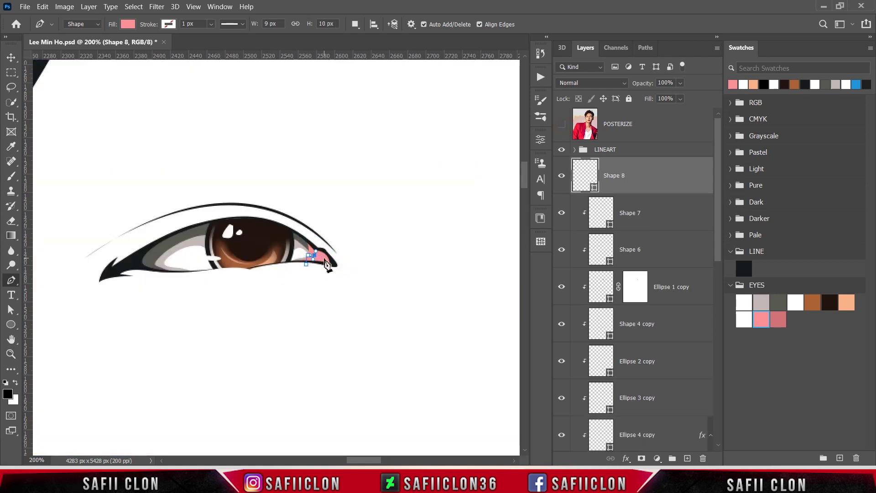
pyautogui.click(322, 257)
pyautogui.click(310, 246)
pyautogui.click(332, 241)
pyautogui.click(341, 259)
pyautogui.click(317, 273)
pyautogui.click(307, 263)
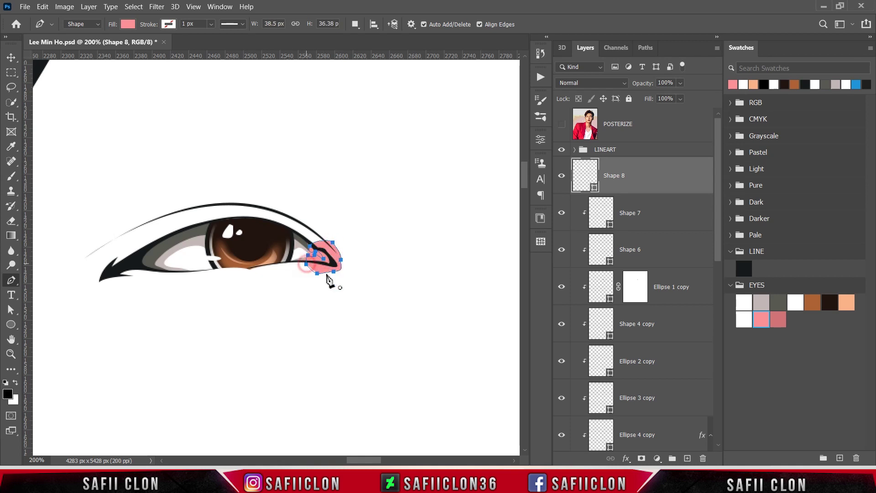
# - Fill Shape 8 with darker pink #d17276 and clip it inside the eye
pyautogui.doubleClick(589, 180)
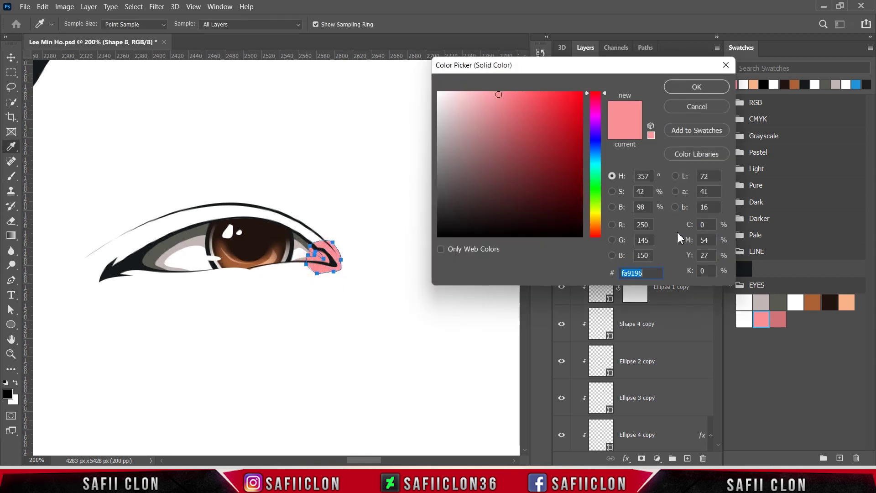
pyautogui.click(781, 320)
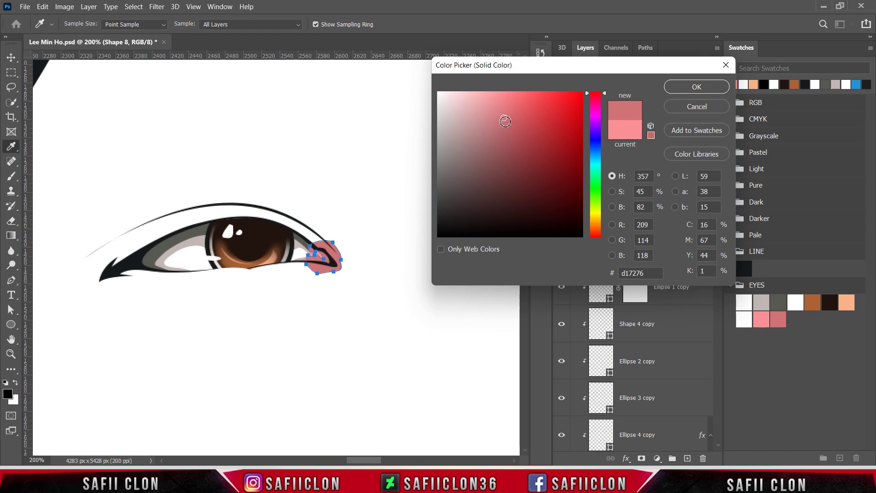
pyautogui.click(503, 119)
pyautogui.click(698, 87)
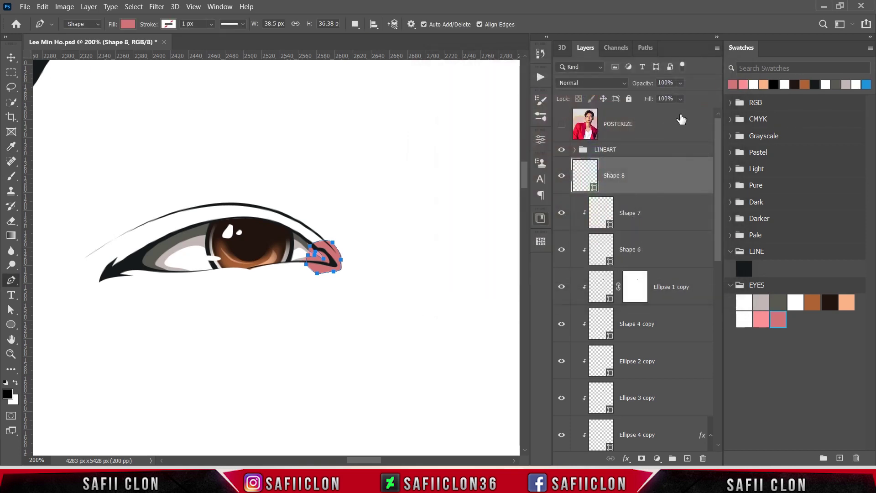
pyautogui.rightClick(655, 175)
pyautogui.click(685, 206)
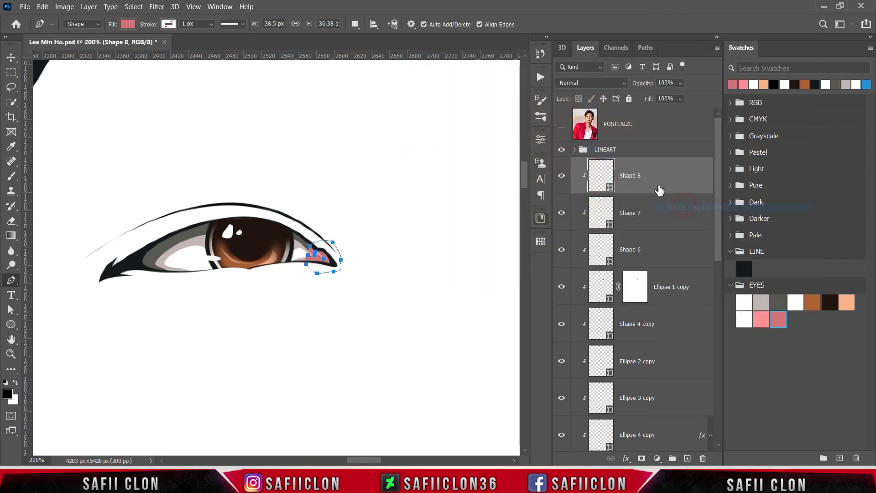
pyautogui.click(355, 24)
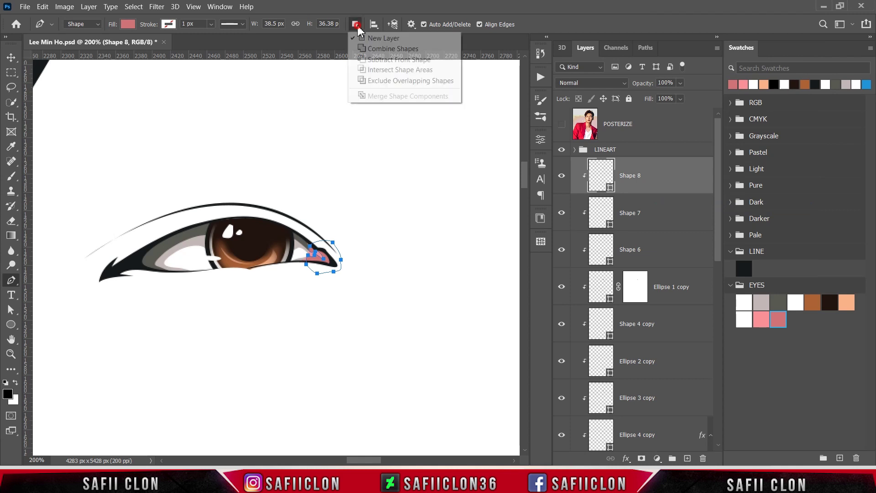
pyautogui.click(383, 47)
# - Close and reshape a small deeper pink Shape 8 accent at the eye's inner corner
pyautogui.hscroll(5, 393, 408)
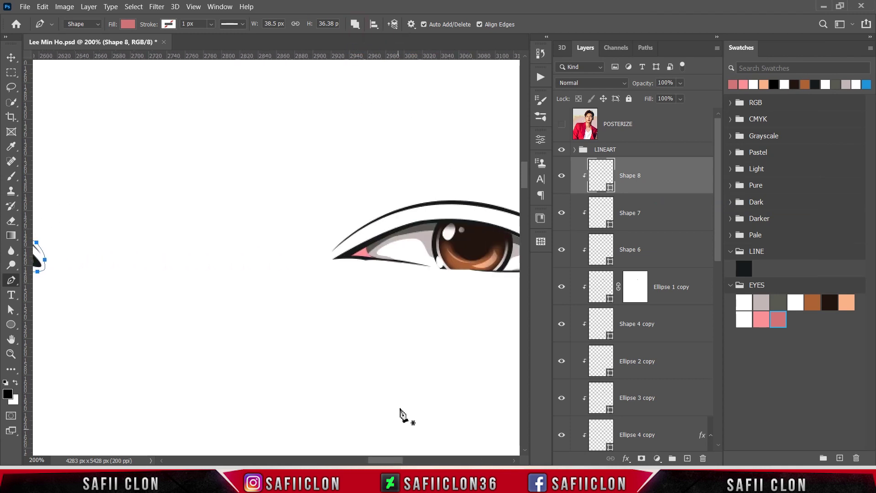
pyautogui.click(366, 248)
pyautogui.moveTo(368, 258); pyautogui.dragTo(356, 247)
pyautogui.hotkey('ctrl', '-')
pyautogui.hotkey('ctrl', '-')
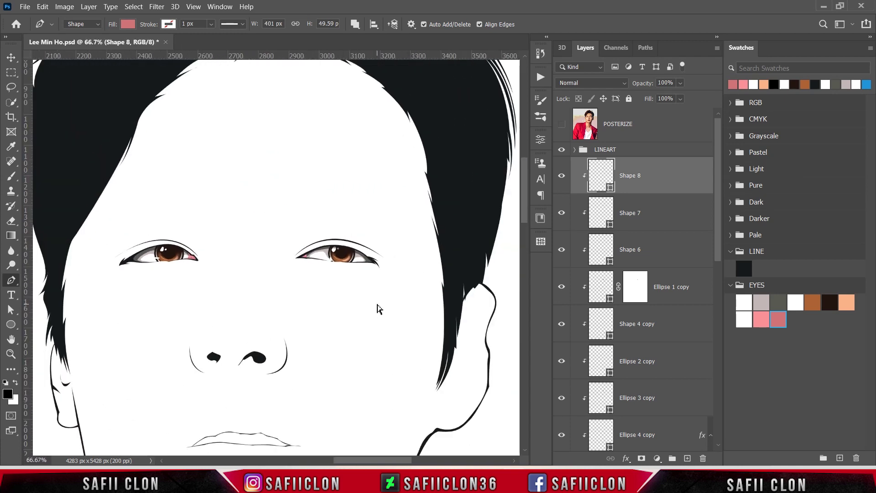
pyautogui.hotkey('ctrl', '-')
pyautogui.hotkey('ctrl', '-')
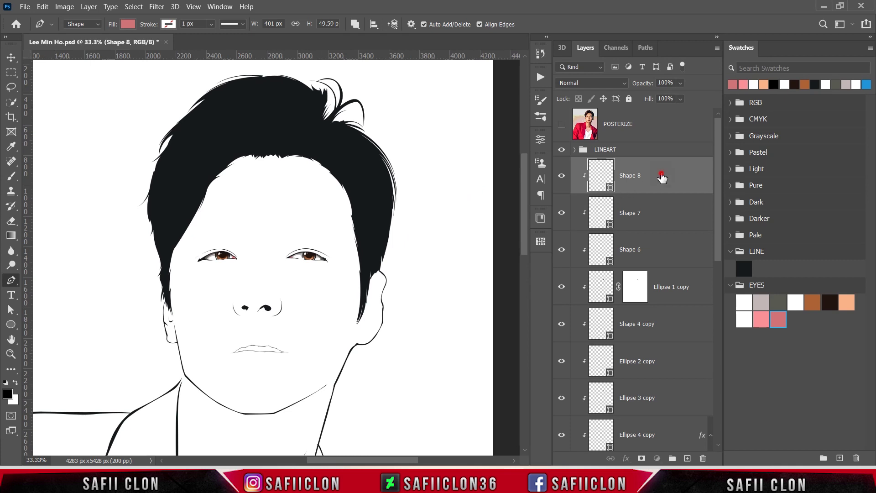
pyautogui.moveTo(719, 191); pyautogui.dragTo(719, 377)
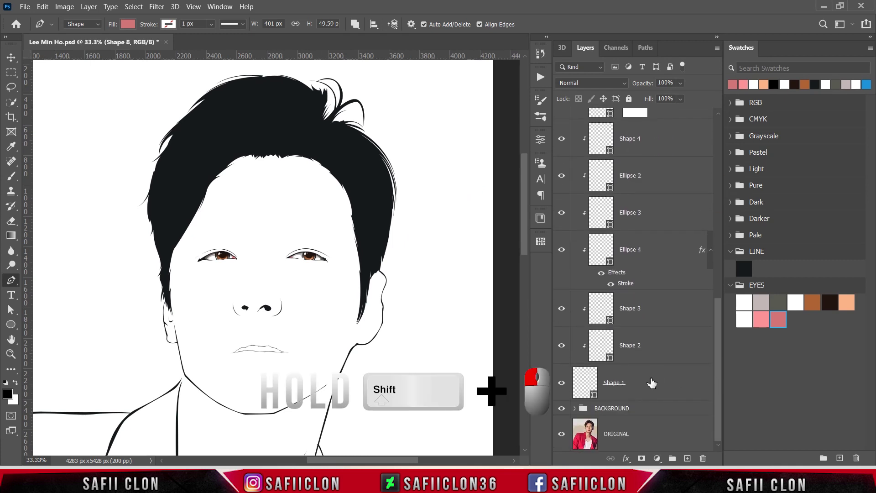
# - Group the layers from Shape 8 down to Shape 1 into a group named EYES
pyautogui.keyDown('shift'); pyautogui.click(651, 382); pyautogui.keyUp('shift')
pyautogui.rightClick(643, 386)
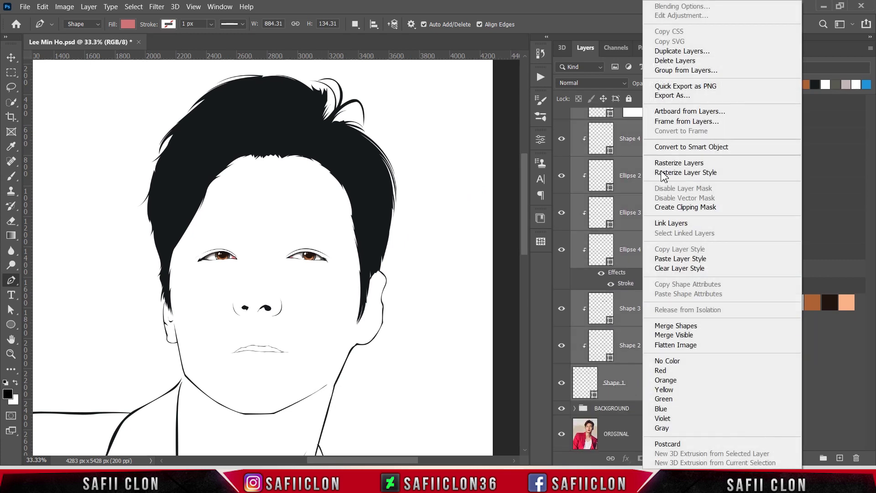
pyautogui.click(662, 71)
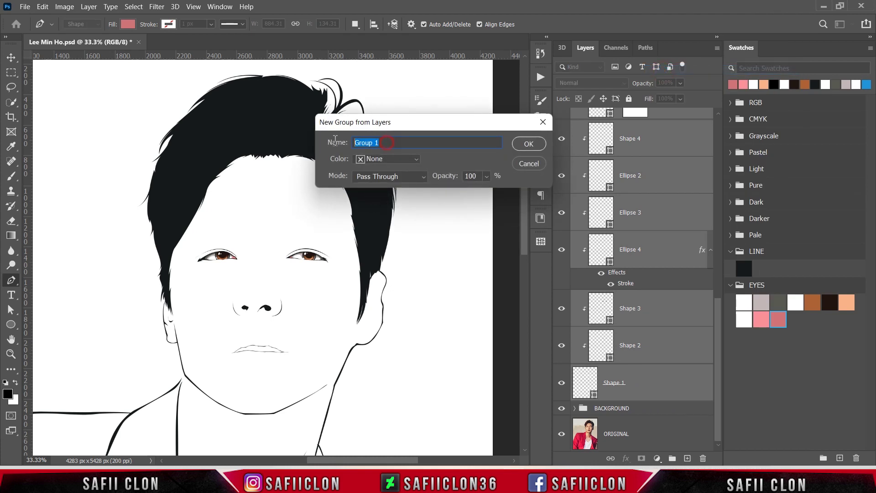
pyautogui.write('EYES')
pyautogui.click(523, 147)
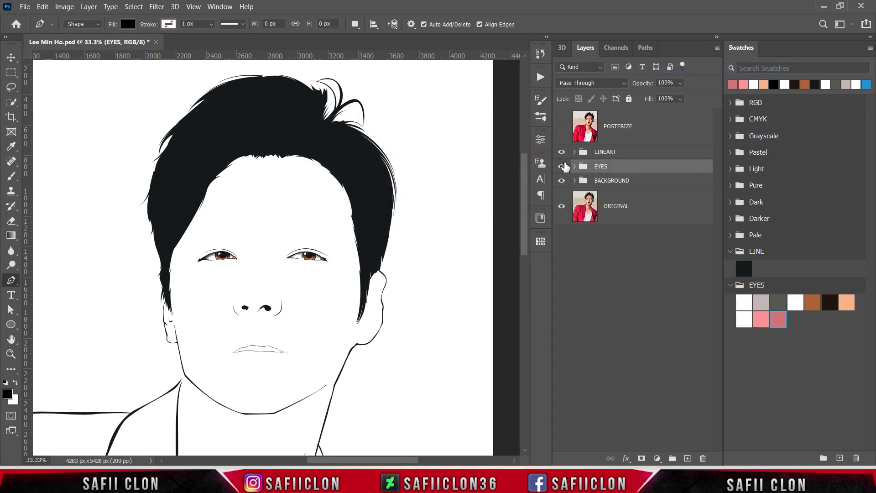
# - Toggle the EYES group's visibility to compare, then zoom out to the whole page
pyautogui.click(562, 166)
pyautogui.click(562, 166)
pyautogui.click(561, 166)
pyautogui.hotkey('ctrl', '-')
pyautogui.hotkey('ctrl', '-')
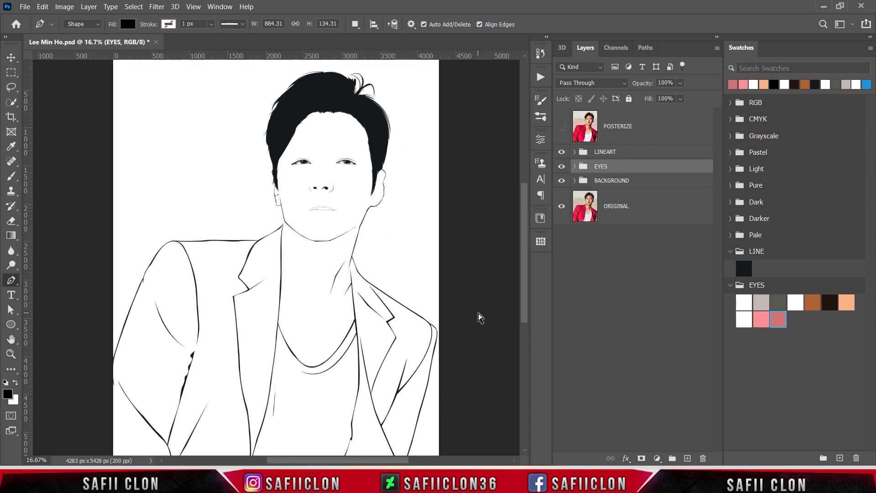
pyautogui.hotkey('ctrl', '-')
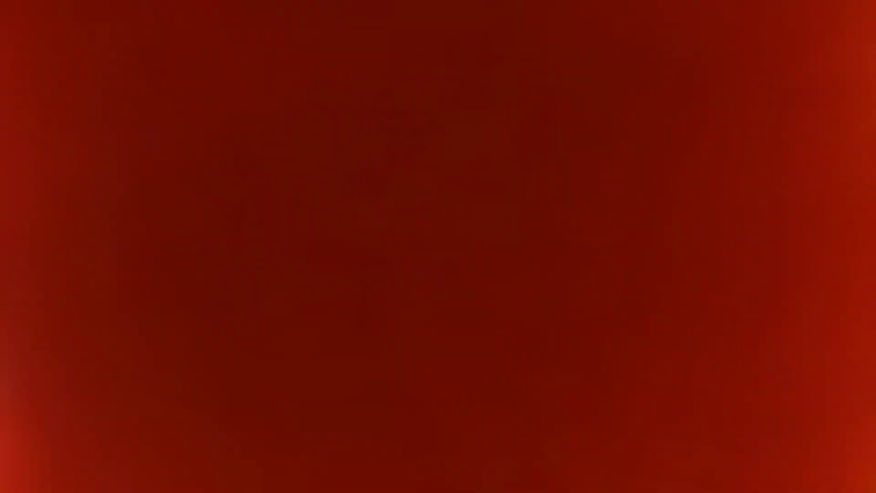